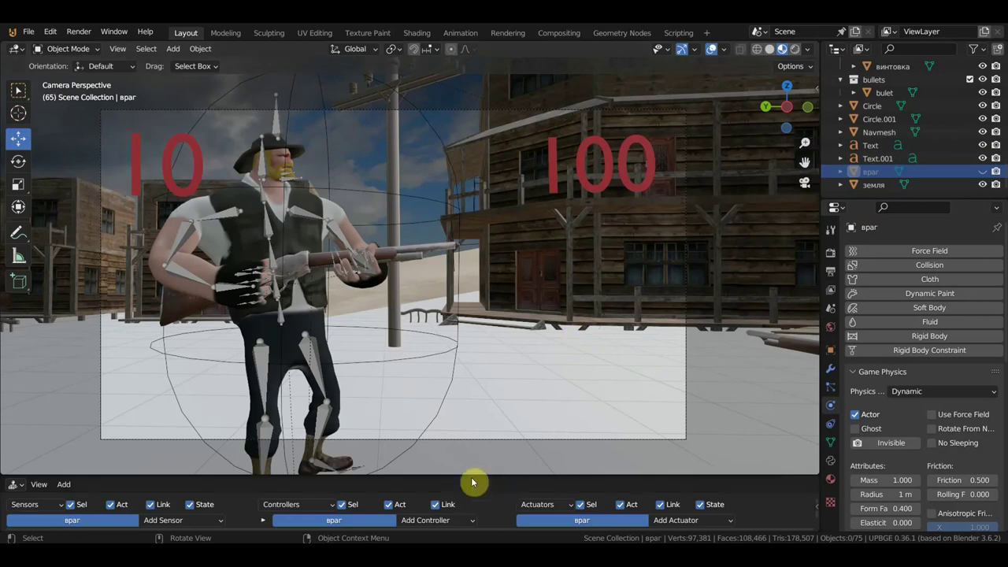
Enlarge the Logic Editor and select the Navmesh object to show its empty logic bricks.
left_click_drag(471, 476, 515, 293)
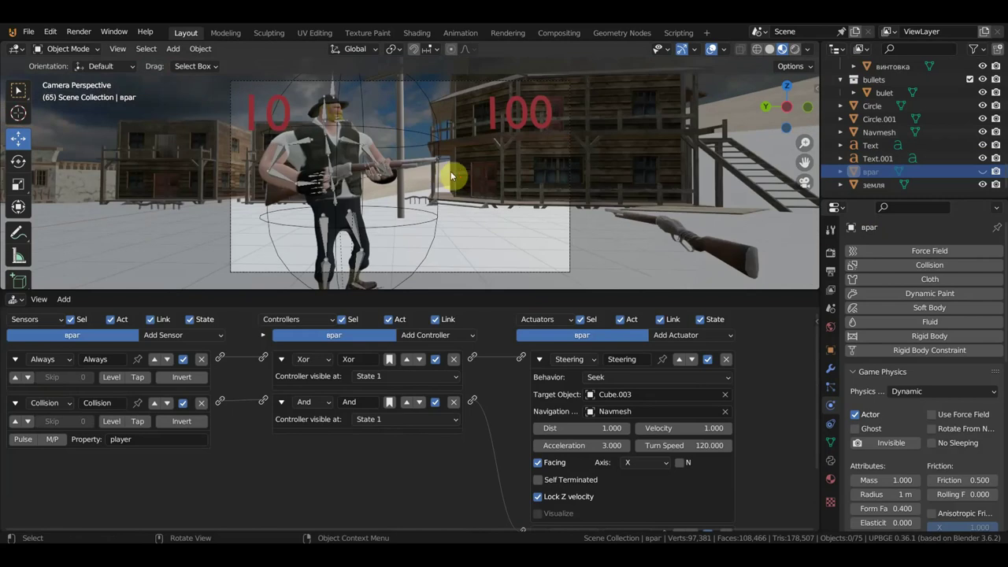
mouse_move(449, 175)
middle_mouse_down()
mouse_move(544, 162)
mouse_move(544, 178)
middle_mouse_up()
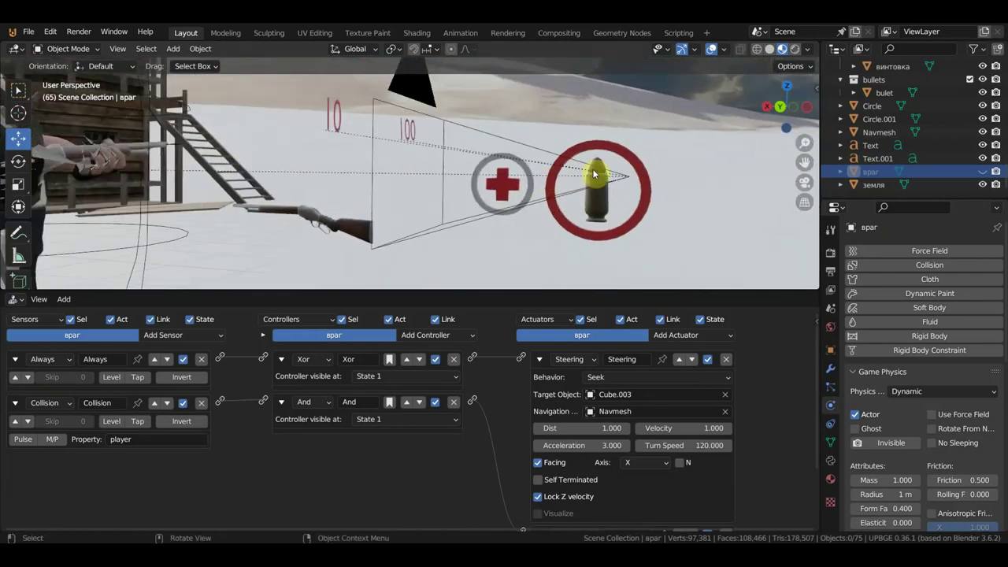
mouse_move(456, 210)
middle_mouse_down()
mouse_move(479, 216)
mouse_move(404, 211)
middle_mouse_up()
middle_click_drag(562, 202, 607, 207)
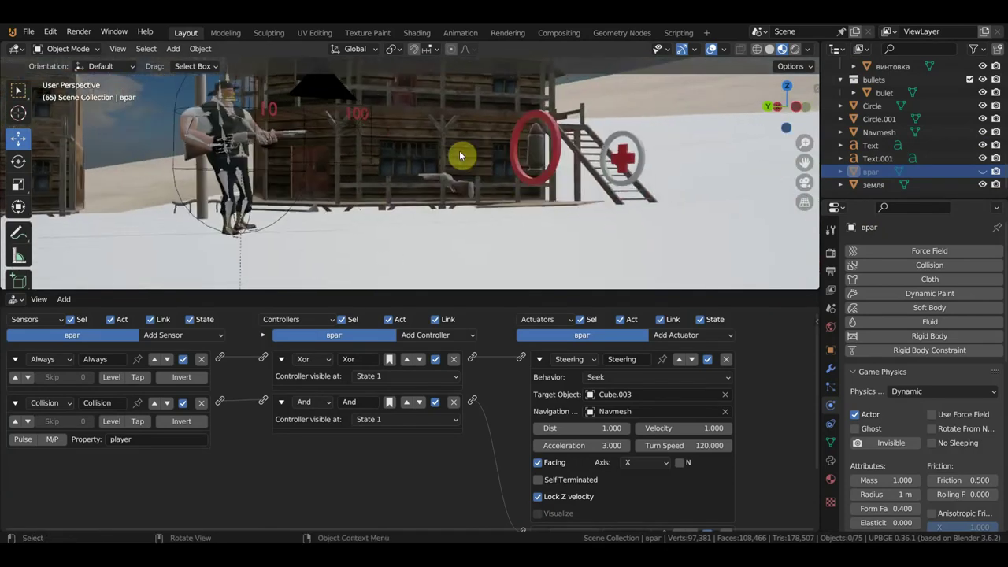
left_click(606, 188)
mouse_move(643, 191)
middle_mouse_down()
mouse_move(591, 183)
mouse_move(455, 216)
mouse_move(416, 203)
middle_mouse_up()
scroll(589, 183, "up", 3)
scroll(587, 180, "up", 3)
Give Navmesh an Always sensor and a Sound actuator, linked together.
left_click(170, 343)
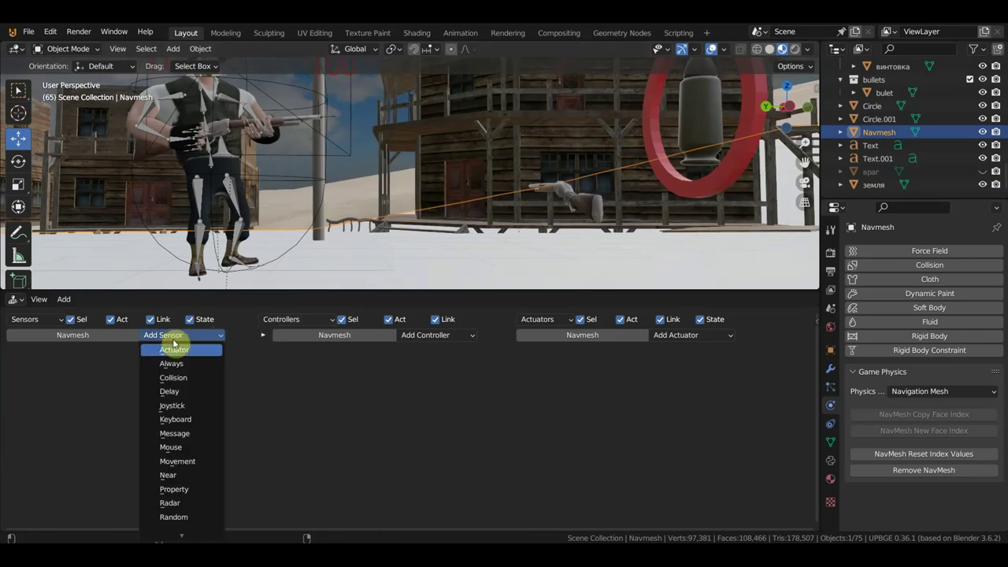
left_click(178, 361)
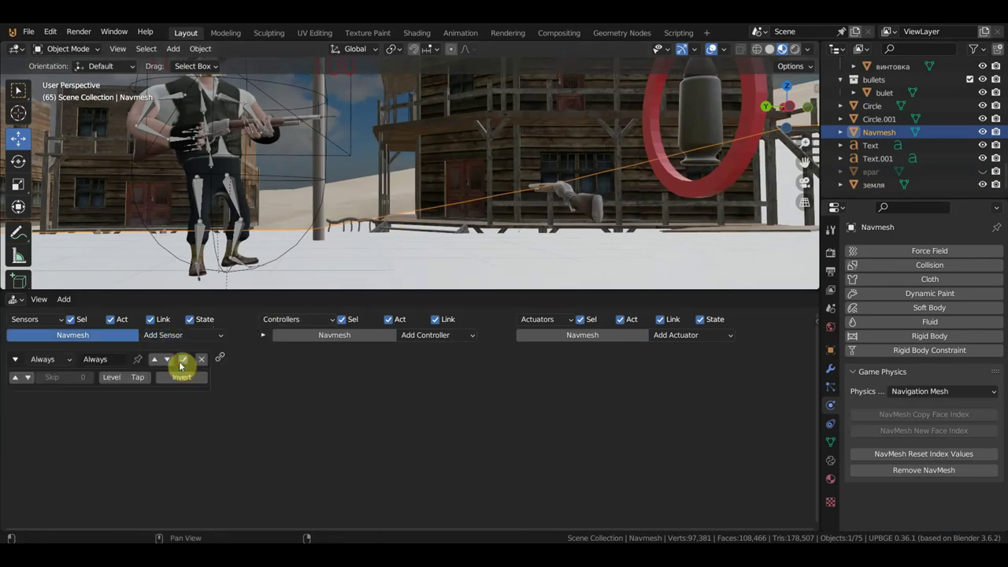
left_click(671, 335)
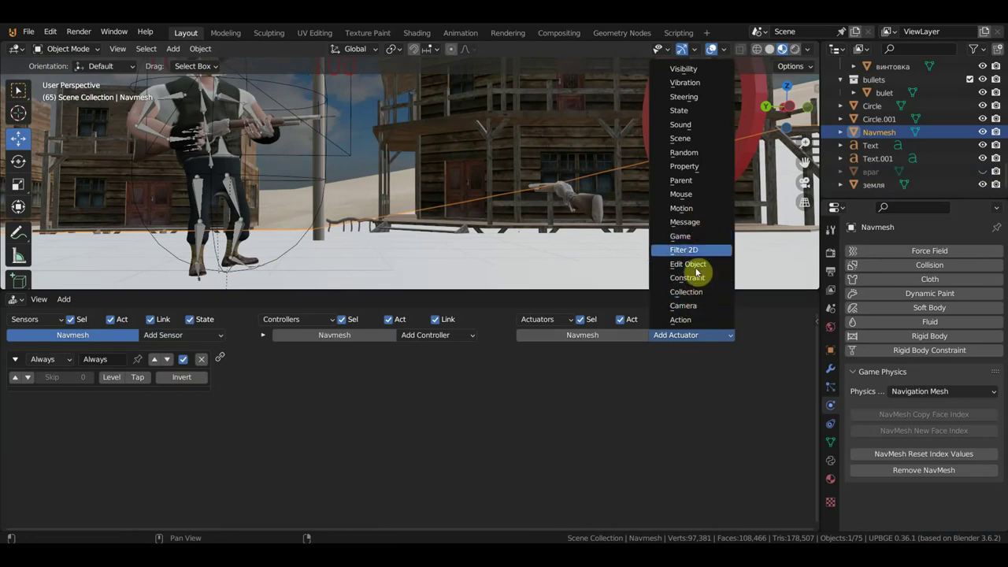
left_click(692, 126)
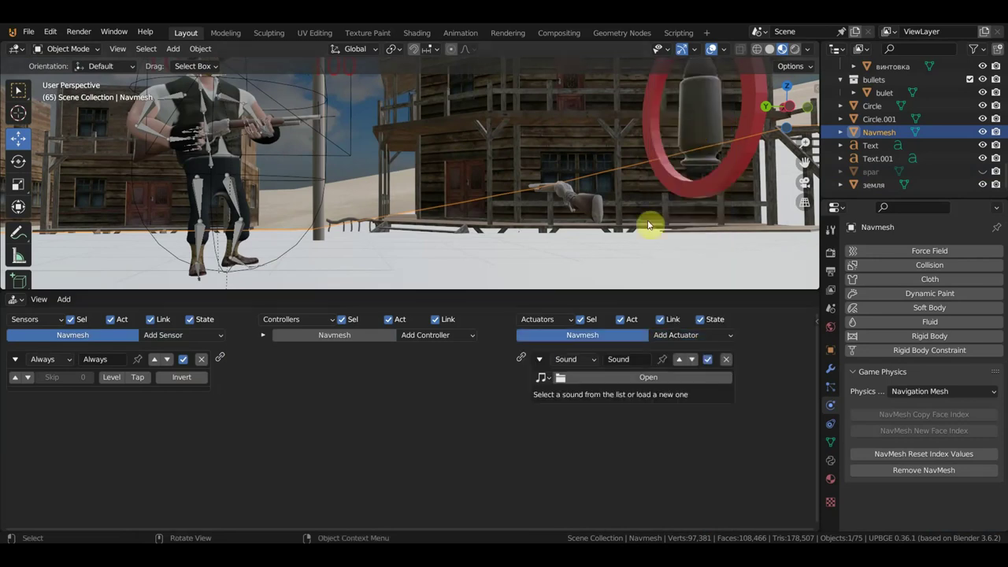
left_click_drag(222, 359, 525, 360)
Load 08901201.mp3 from Downloads into the Navmesh Sound actuator, replacing the car-crash mp3 first chosen.
left_click(610, 378)
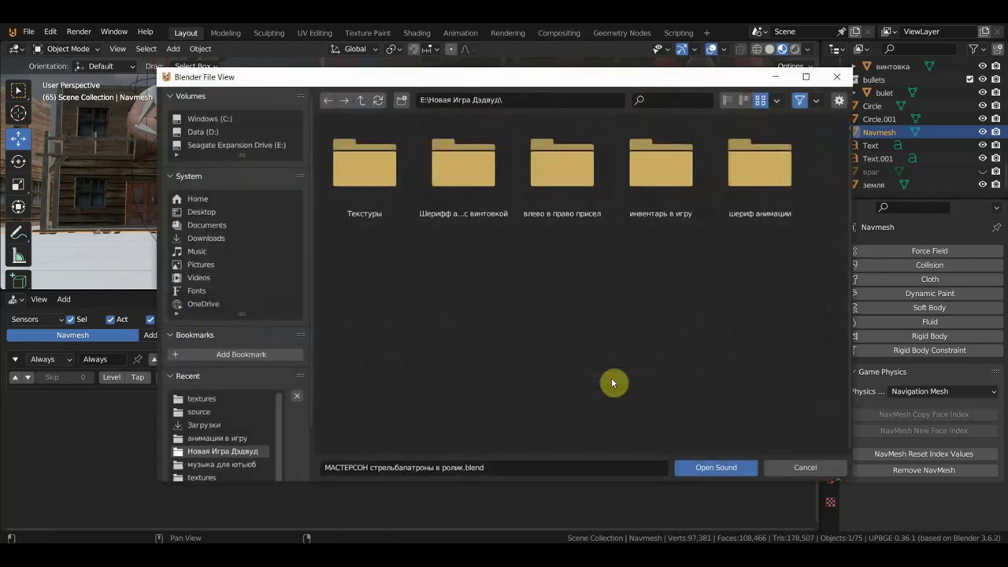
left_click(204, 424)
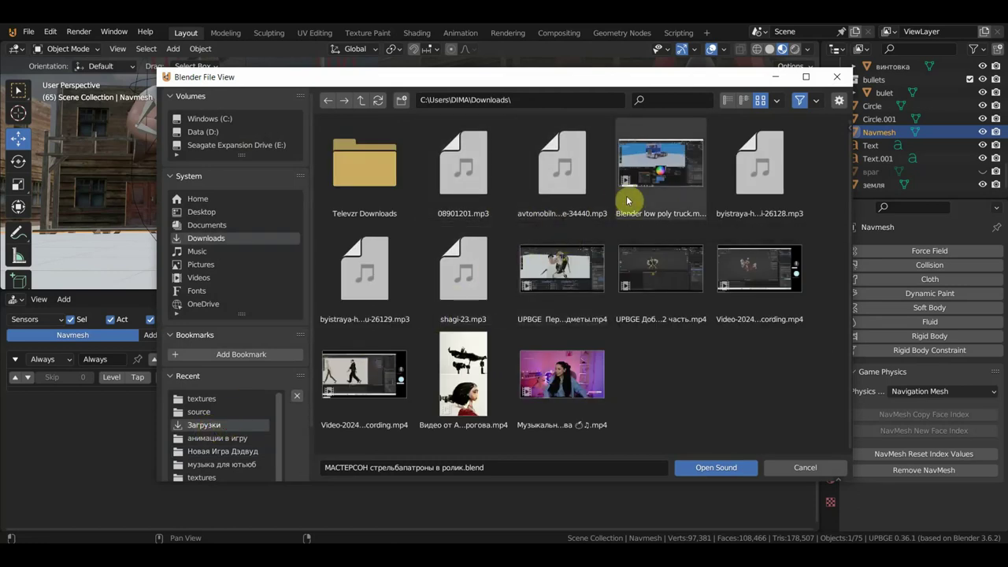
left_click(572, 201)
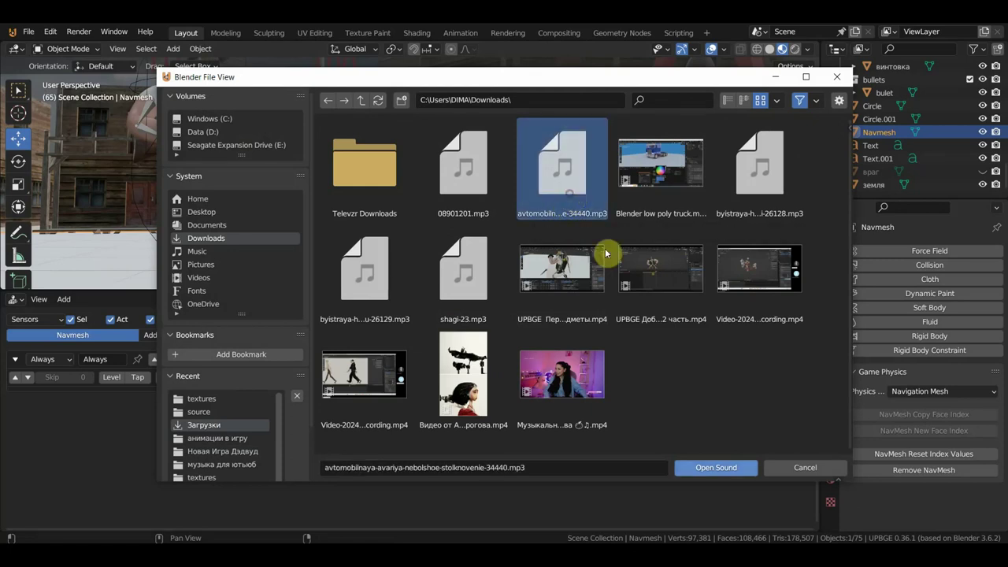
left_click(716, 467)
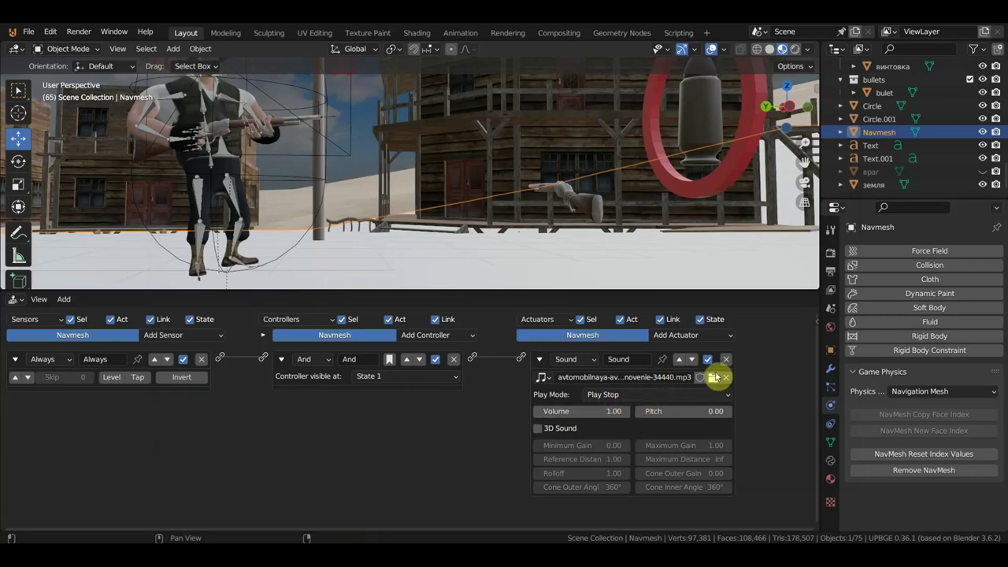
left_click(713, 377)
double_click(481, 196)
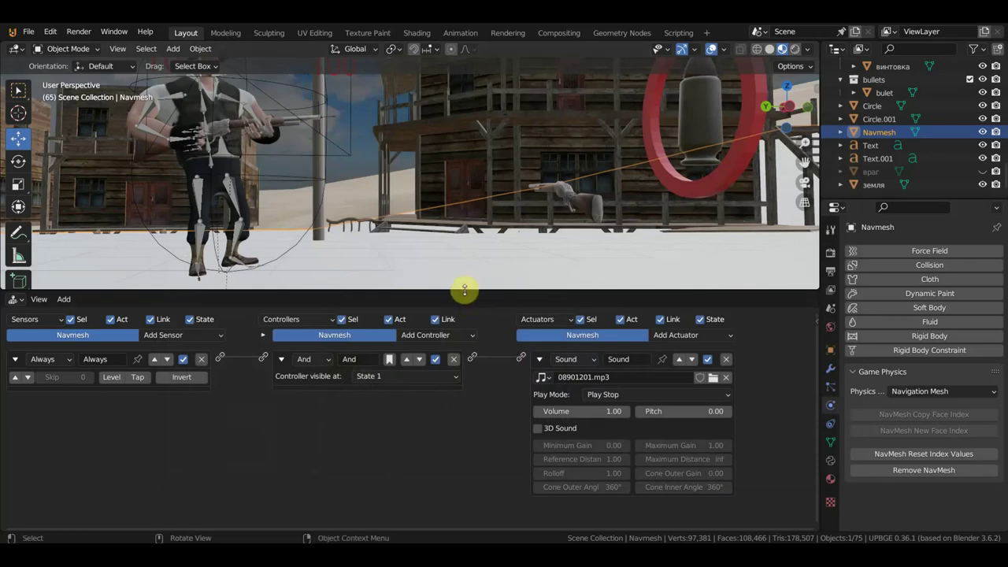
Shrink the Logic Editor, switch to camera view and test-play the game with the music.
left_click_drag(465, 290, 475, 499)
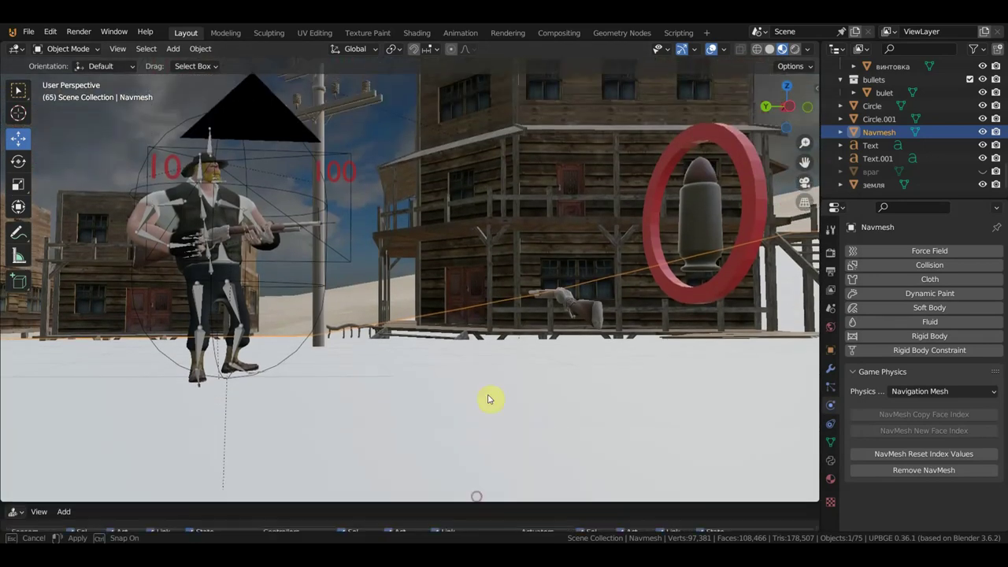
key("KP_0")
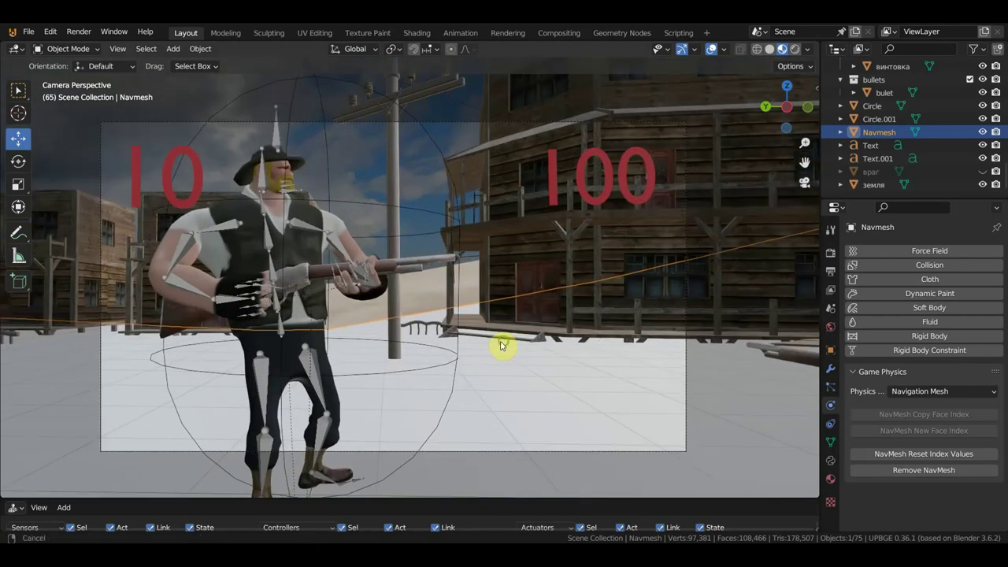
middle_click_drag(501, 345, 537, 327, "shift")
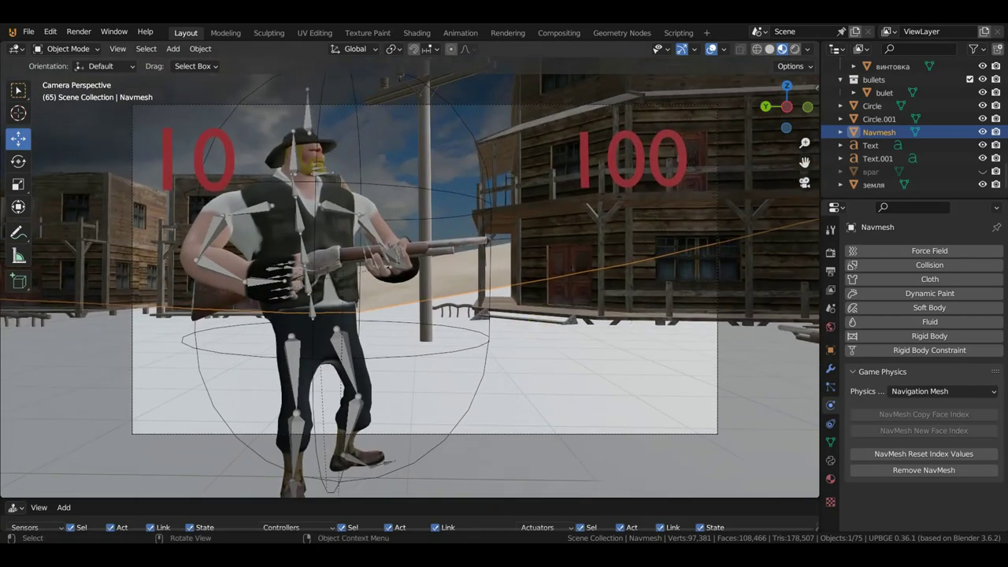
key("p")
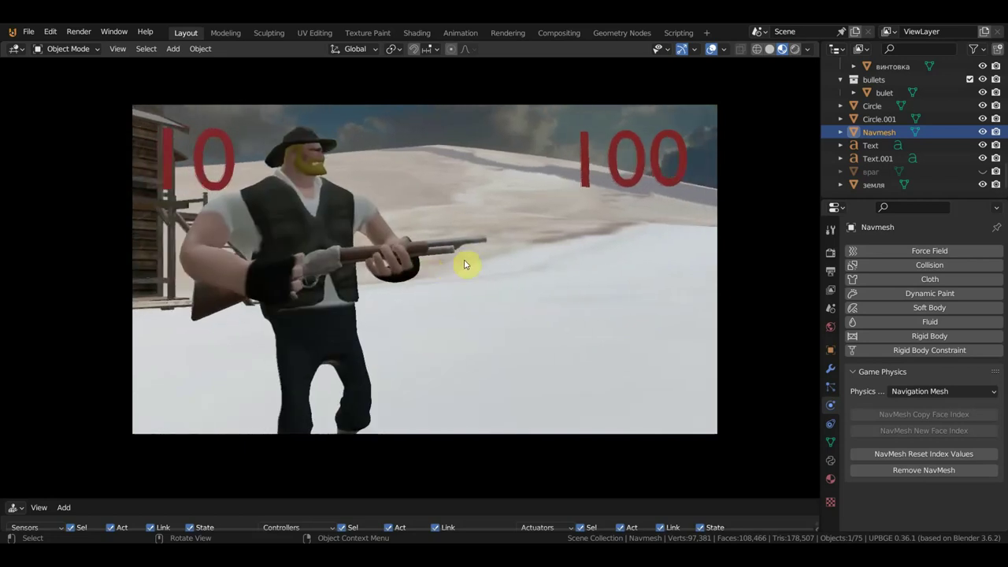
key("Escape")
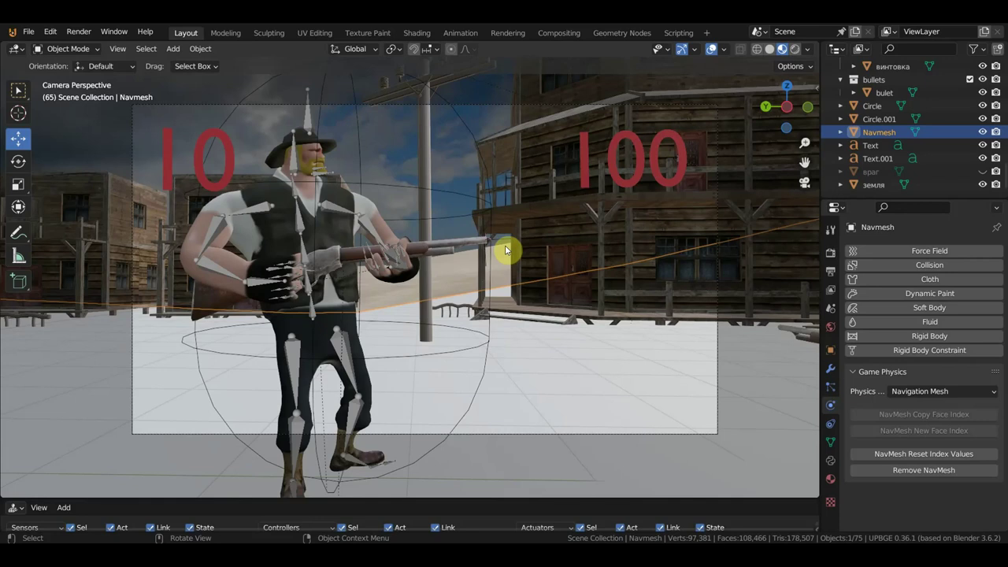
Lower the Navmesh background music Sound actuator's volume from 1.00 to 0.13.
middle_click_drag(612, 104, 424, 214)
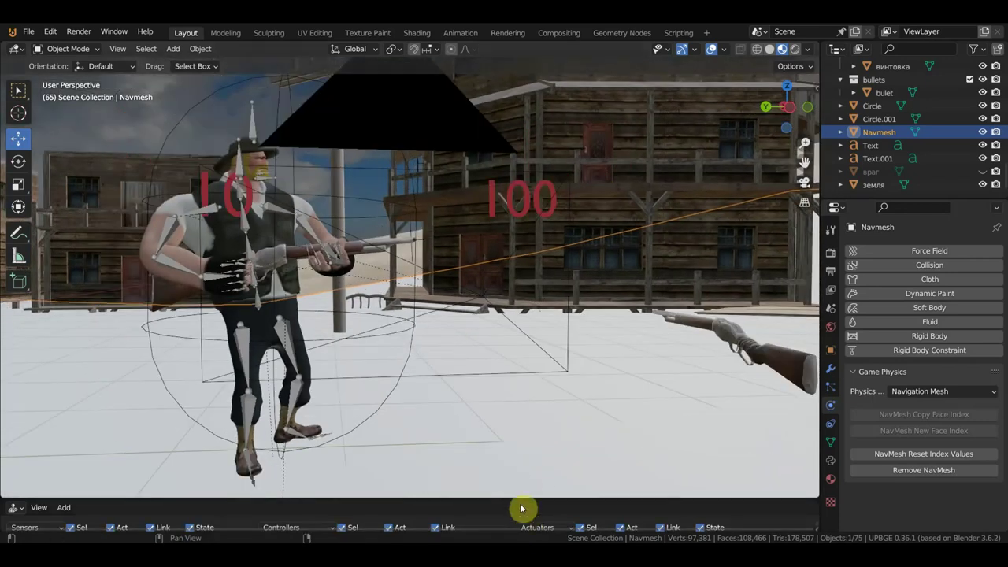
left_click_drag(529, 449, 551, 224)
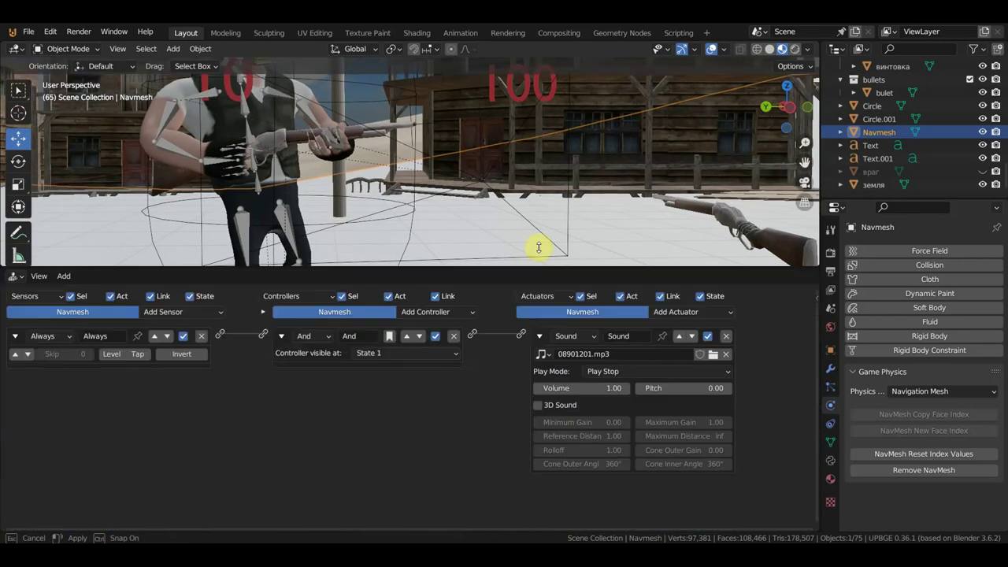
scroll(612, 338, "up", 2)
scroll(612, 339, "up", 1)
middle_click_drag(540, 416, 328, 378)
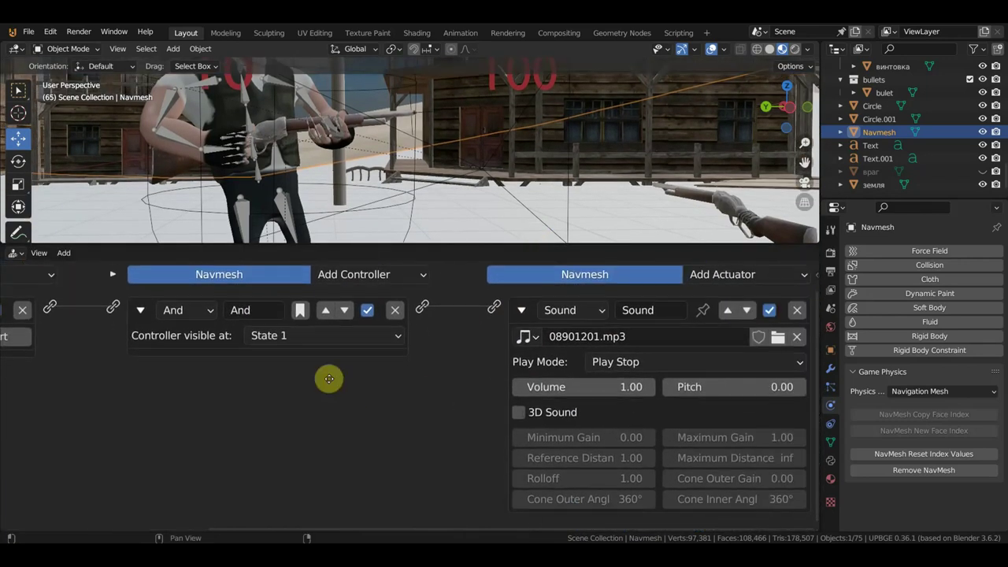
left_click_drag(615, 387, 578, 387)
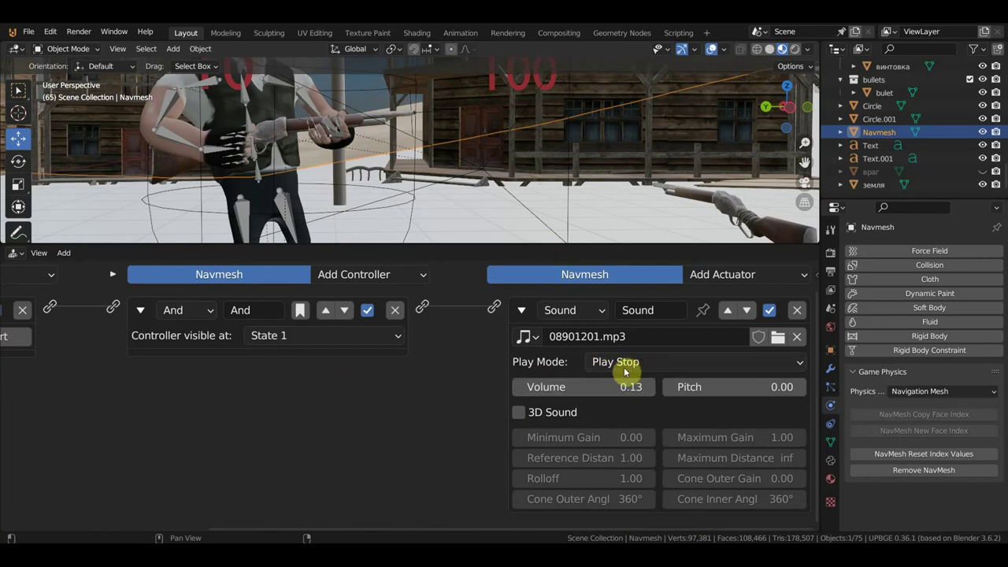
scroll(450, 375, "down", 2)
scroll(450, 376, "down", 1)
scroll(483, 286, "up", 2)
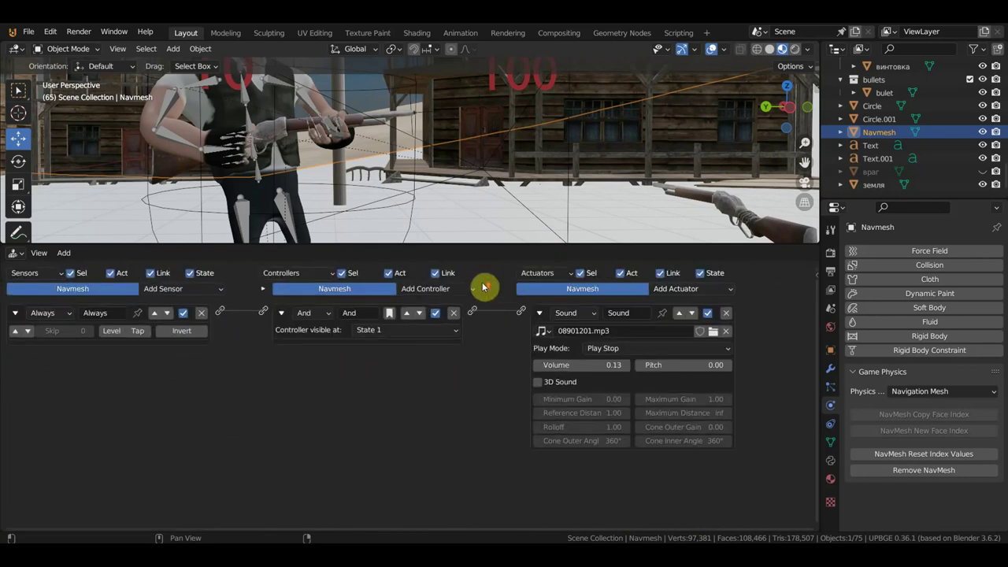
scroll(484, 286, "up", 1)
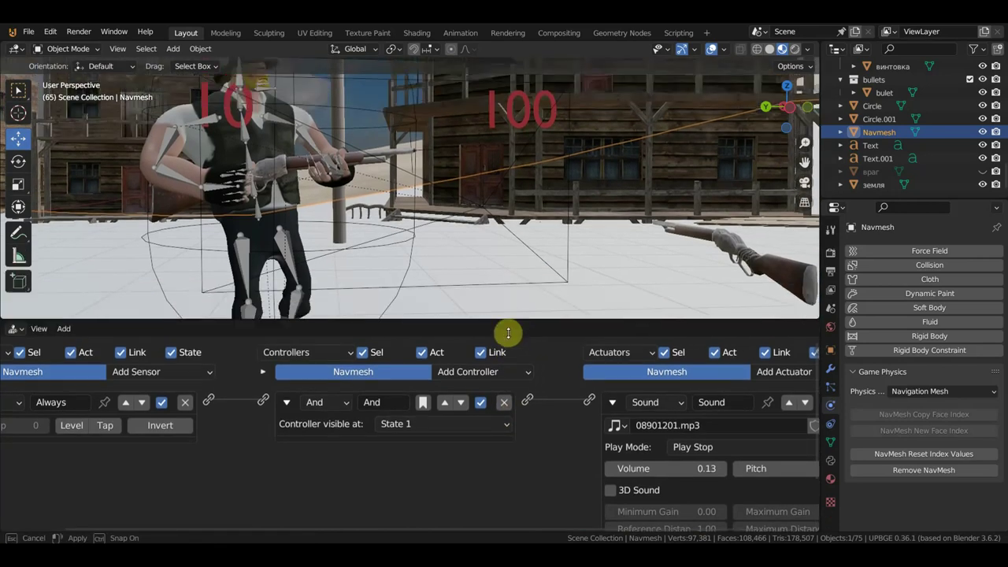
left_click_drag(510, 245, 500, 386)
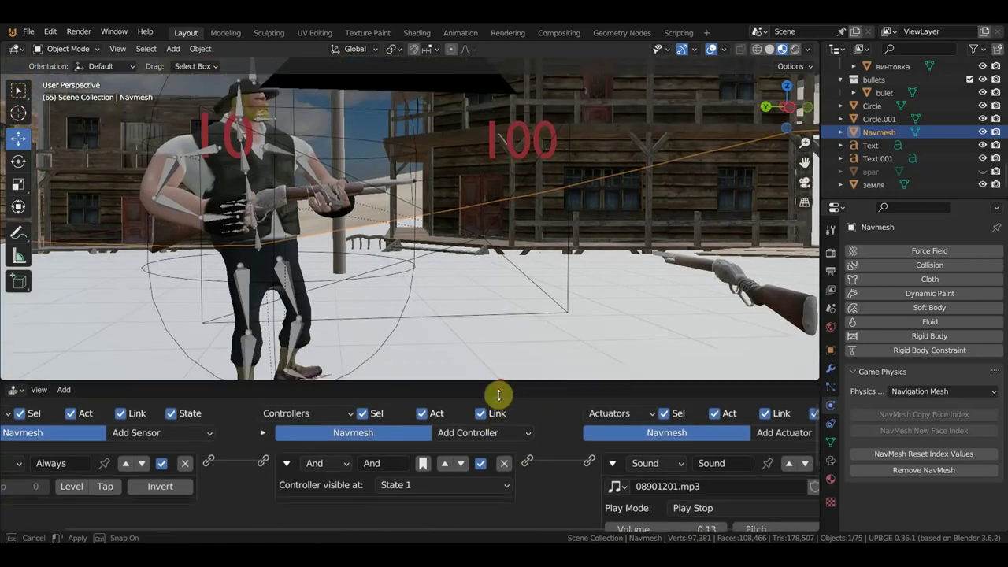
mouse_move(512, 346)
middle_mouse_down()
mouse_move(619, 281)
mouse_move(581, 256)
mouse_move(383, 270)
middle_mouse_up()
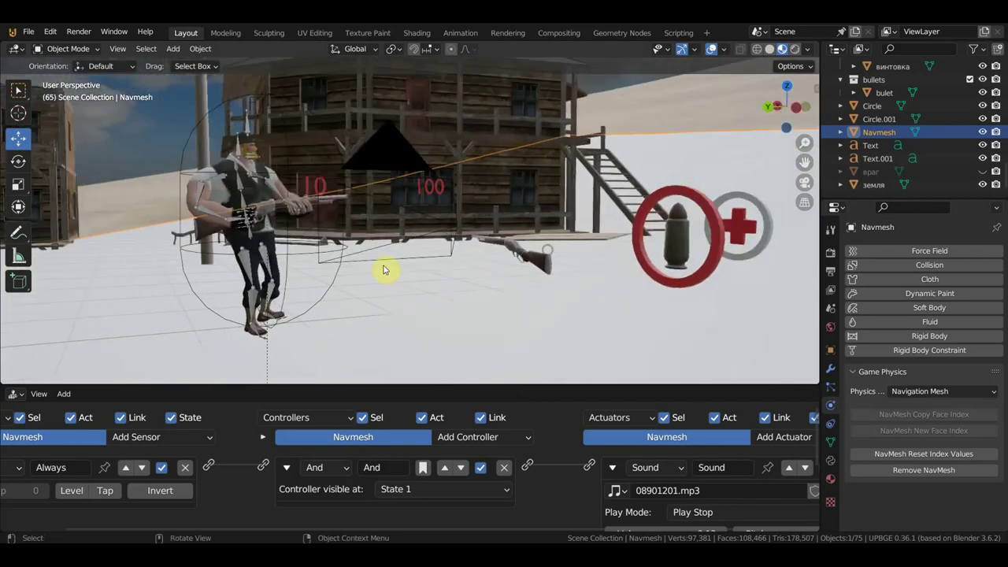
Select Cube.003 and collapse its expanded Message, Collision and Property logic bricks.
left_click(334, 281)
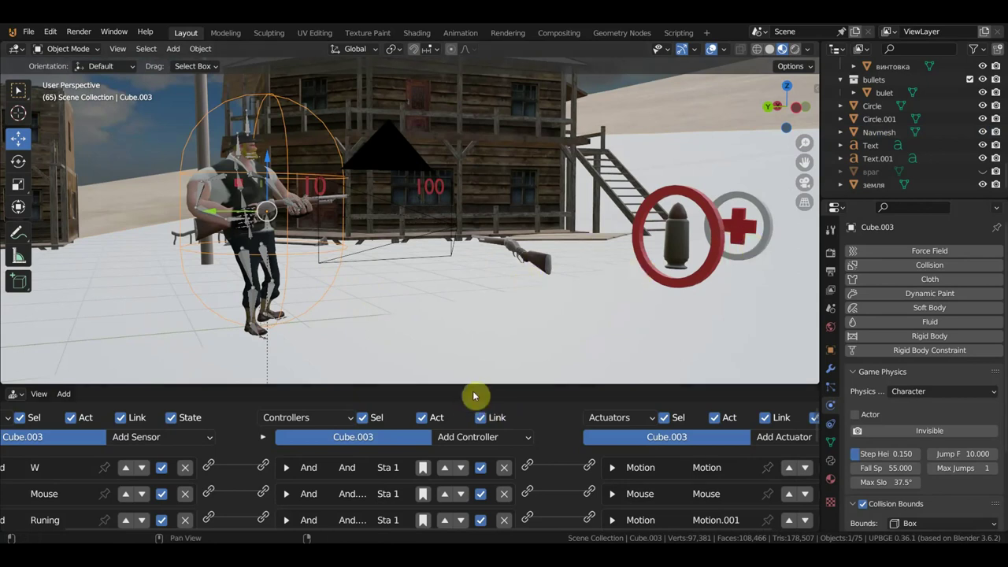
left_click_drag(472, 385, 498, 99)
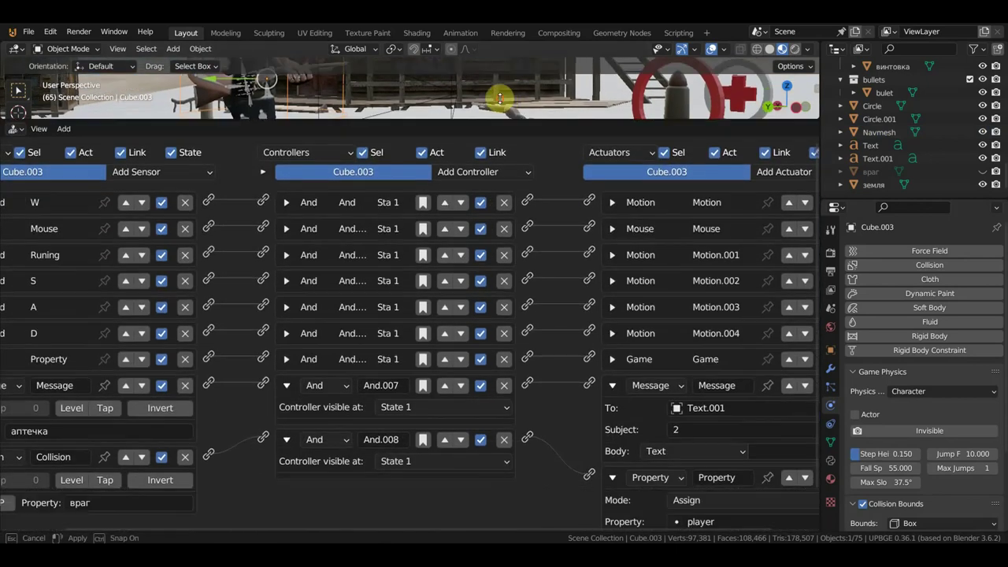
middle_click_drag(492, 298, 459, 390, "ctrl")
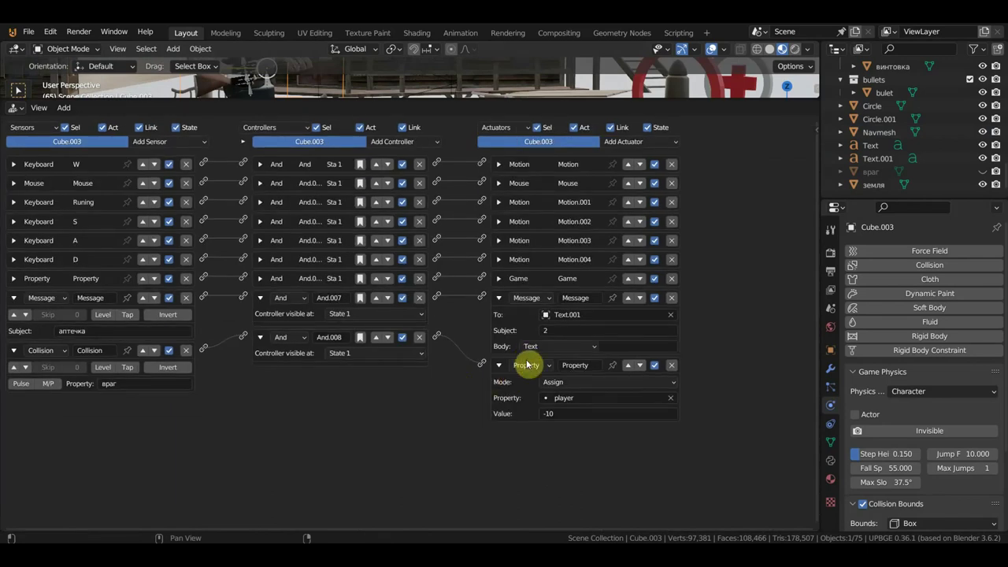
left_click(497, 366)
left_click(498, 298)
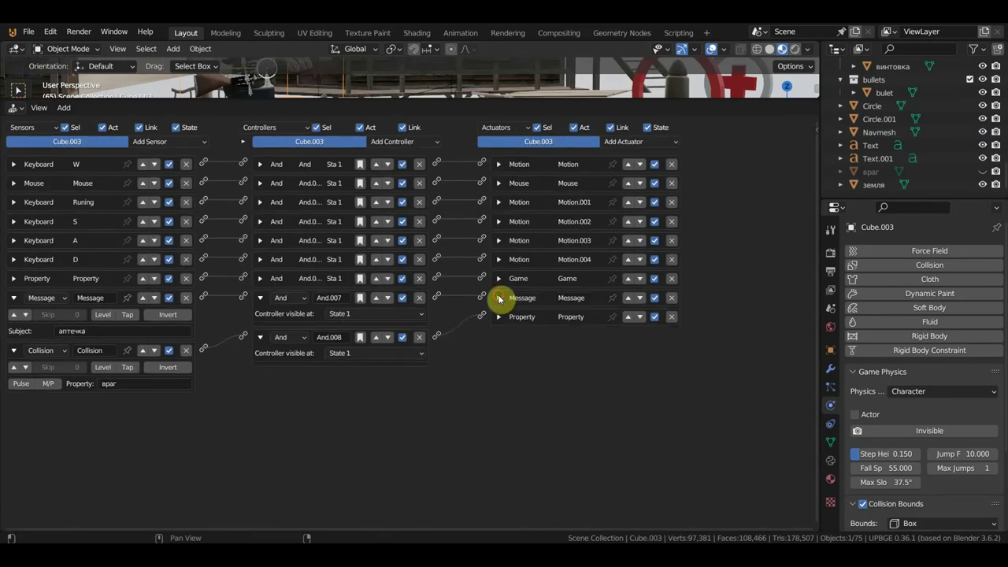
left_click(14, 351)
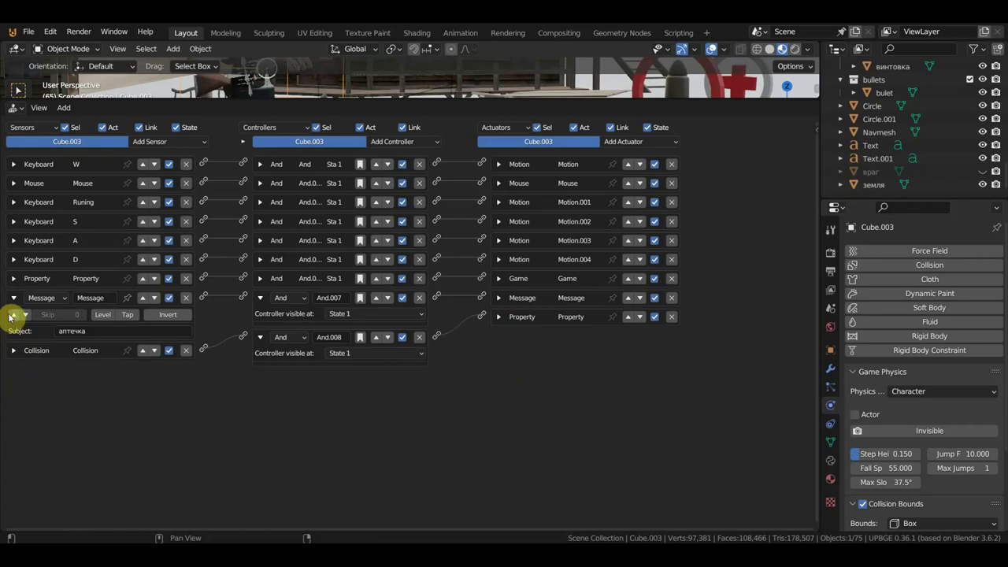
left_click(13, 298)
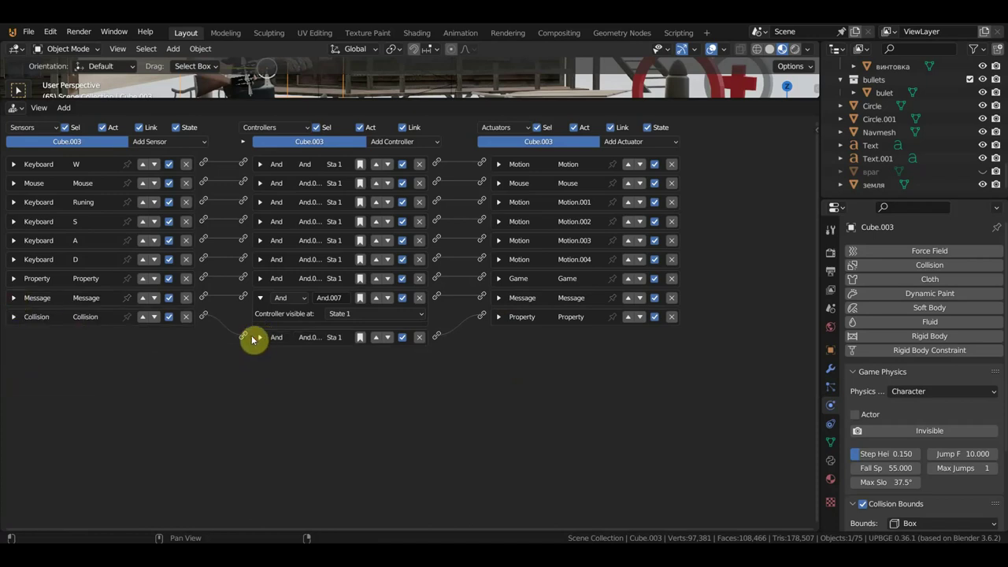
Add a new Collision sensor to Cube.003 for the аптечка property.
left_click(624, 141)
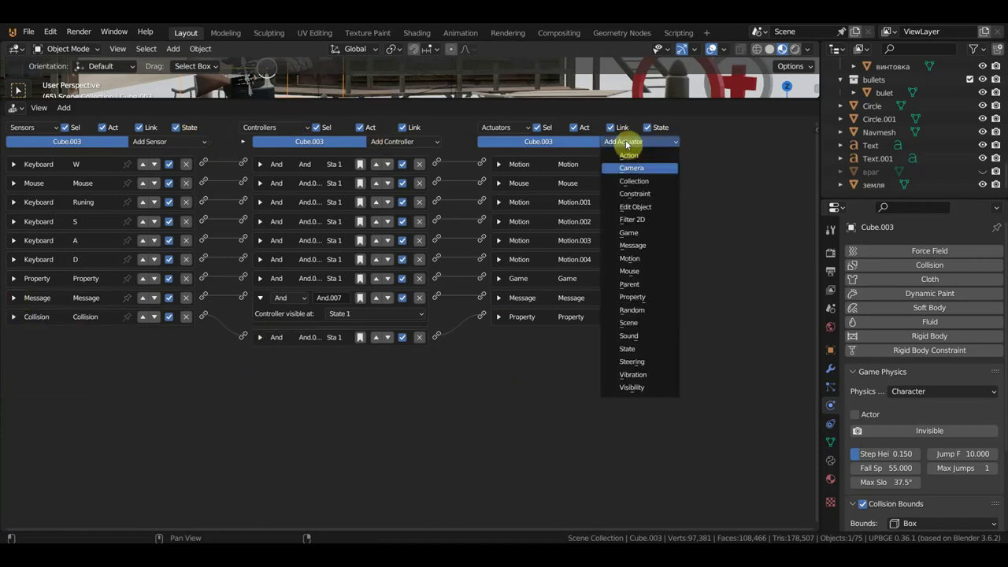
left_click(178, 143)
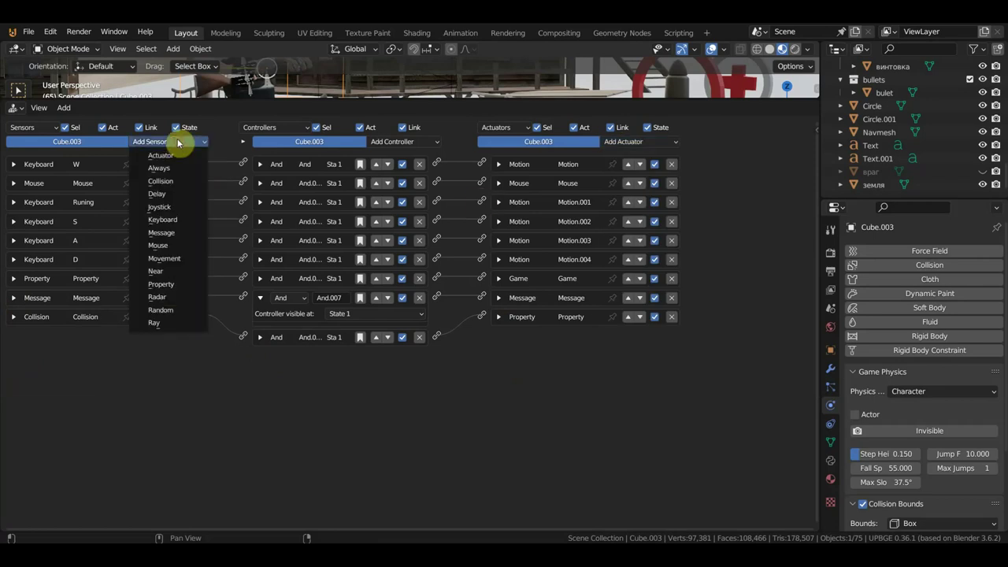
left_click(173, 181)
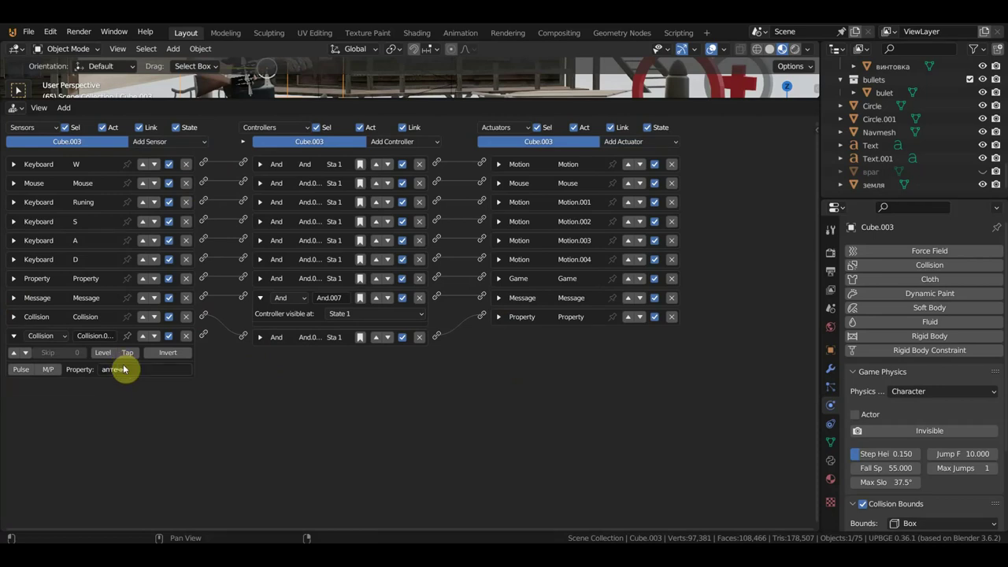
left_click(641, 141)
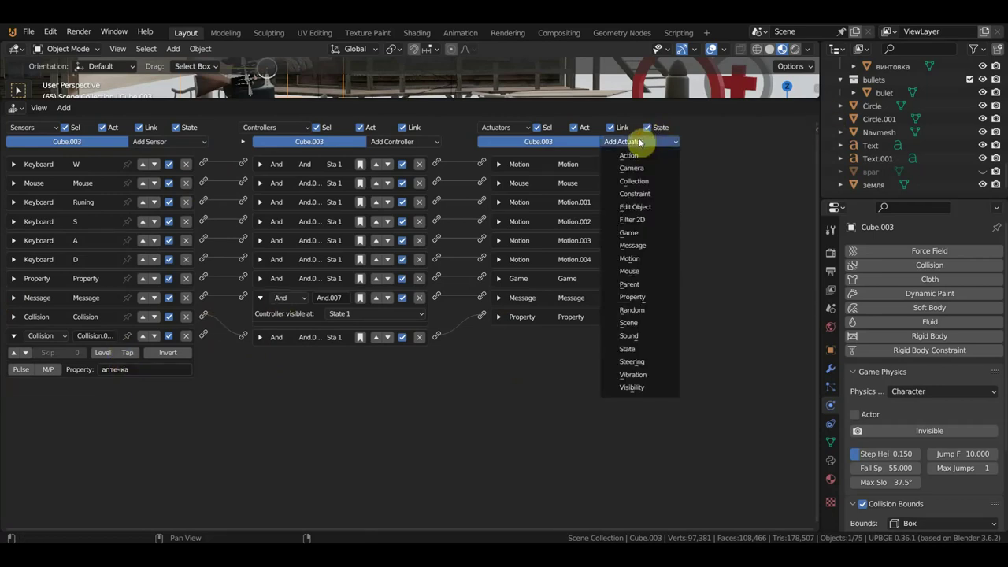
Add a Sound actuator linked to the аптечка Collision sensor, loaded with the 34440 mp3.
left_click(658, 336)
left_click_drag(207, 340, 479, 339)
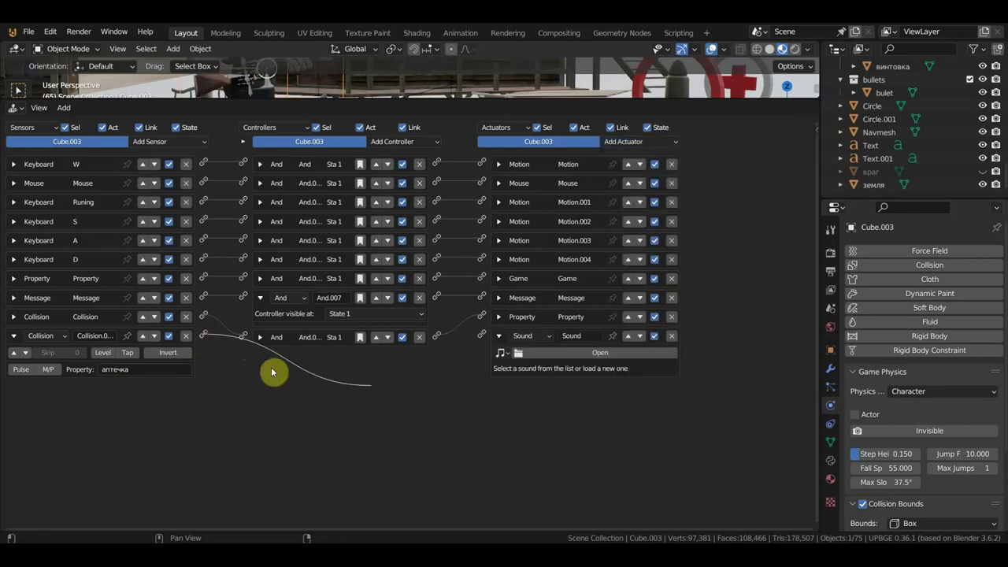
left_click(592, 352)
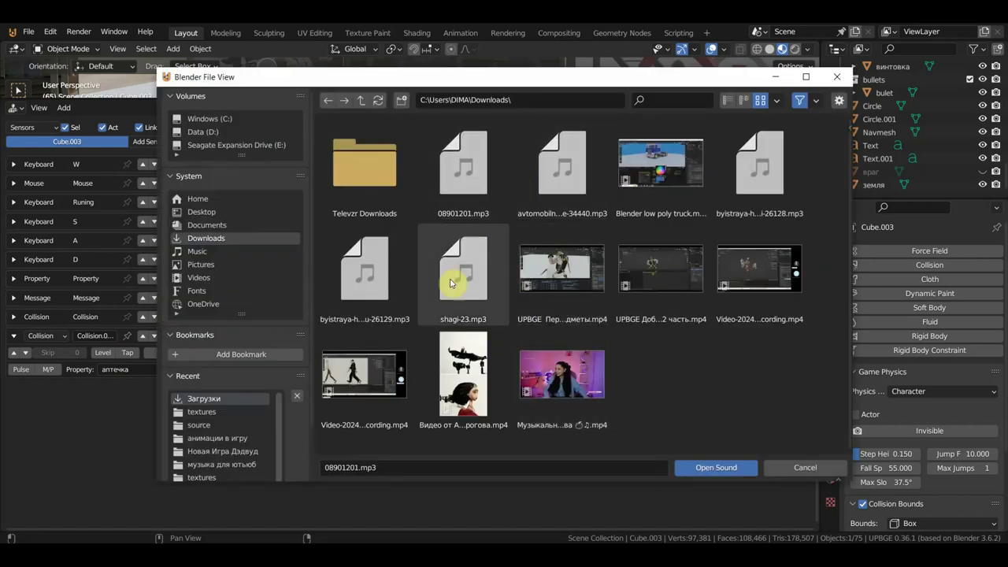
left_click(565, 181)
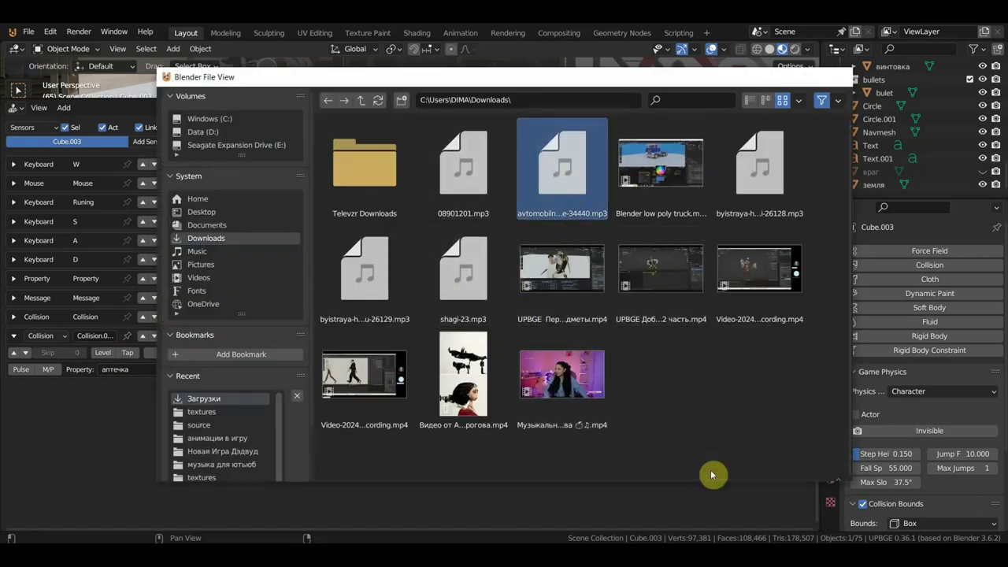
left_click(713, 468)
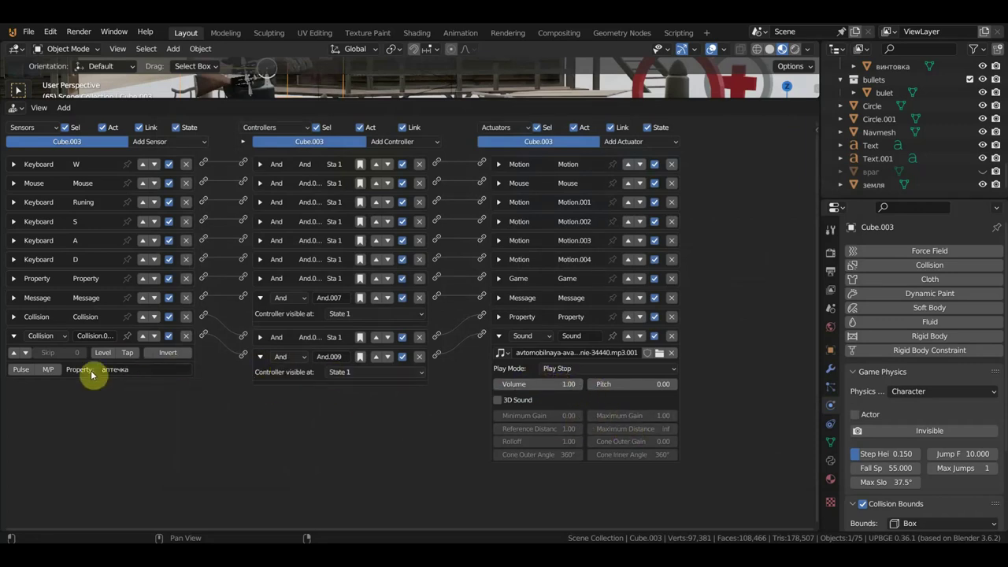
Collapse the new Sound actuator, controllers and Collision sensor panels.
left_click(498, 337)
left_click(258, 358)
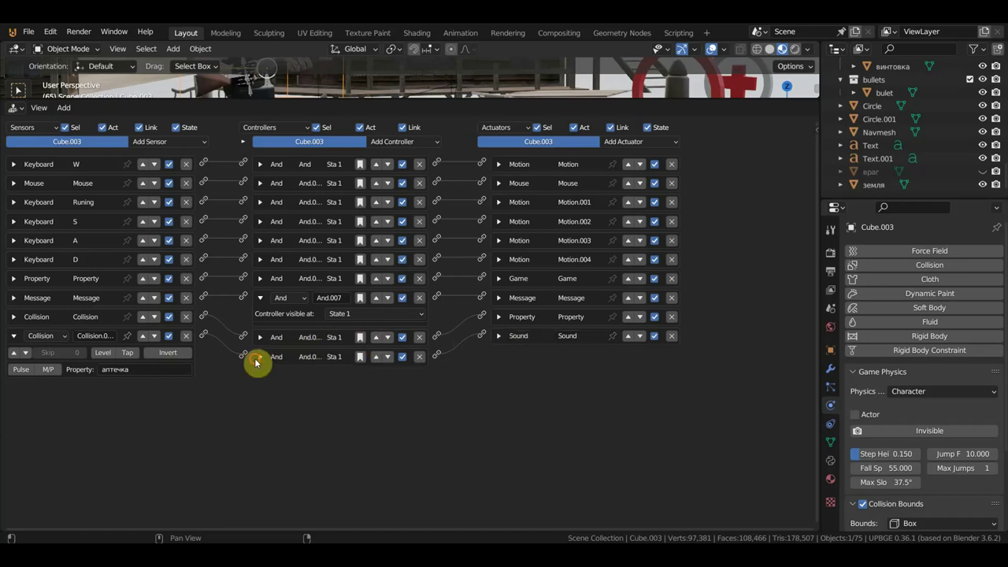
left_click(259, 338)
left_click(259, 339)
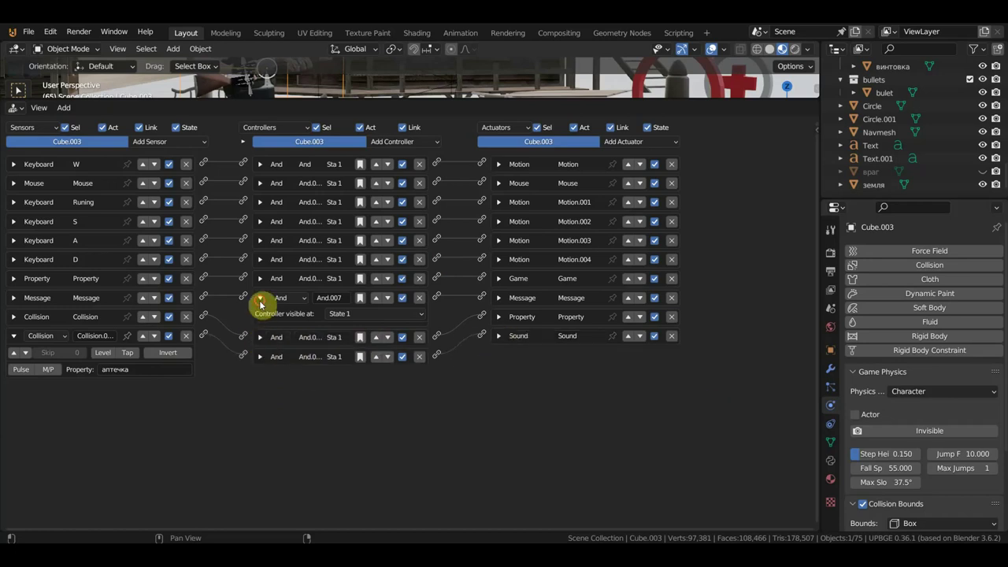
left_click(260, 301)
left_click(12, 336)
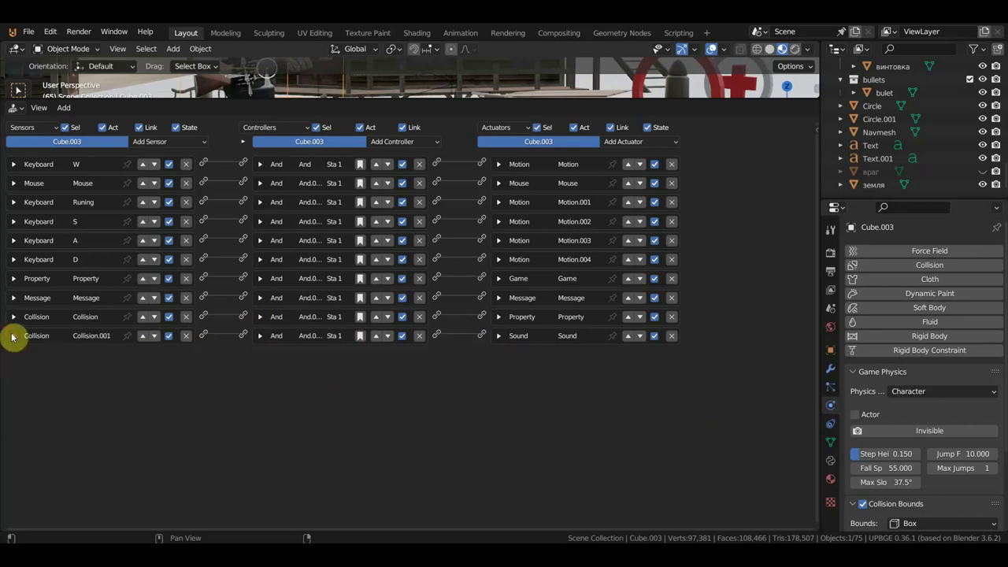
left_click(180, 141)
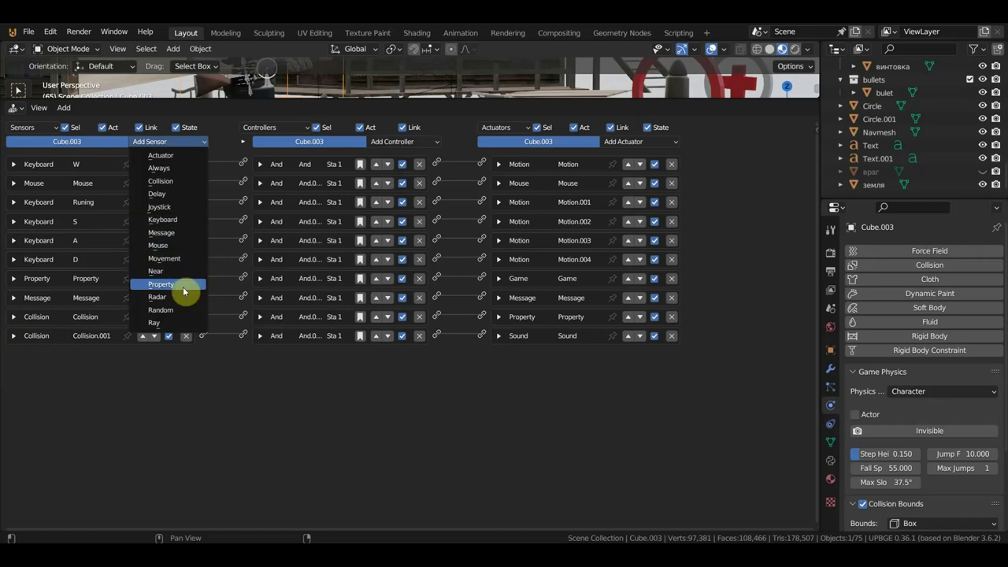
Add a third Collision sensor filtered on the Винтовка property.
left_click(187, 181)
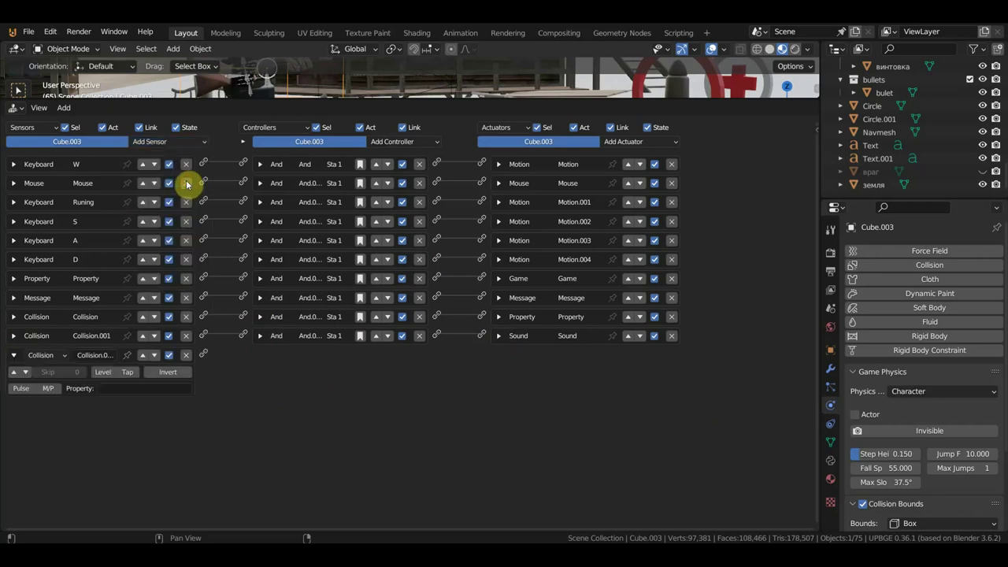
left_click(122, 388)
type("Винтовка")
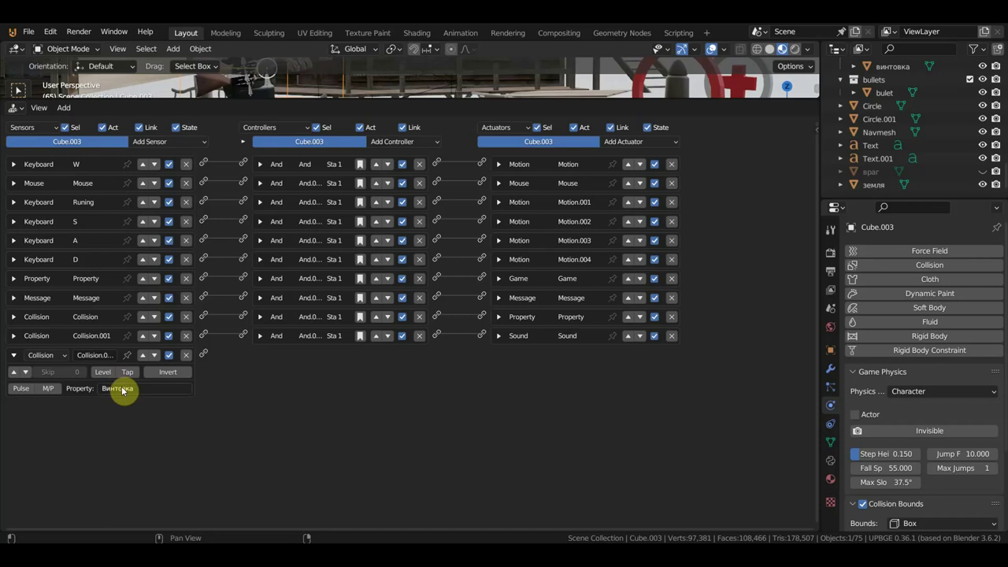
Add a Sound.001 actuator linked to the Винтовка sensor, loaded with the 34440 mp3.
left_click(660, 143)
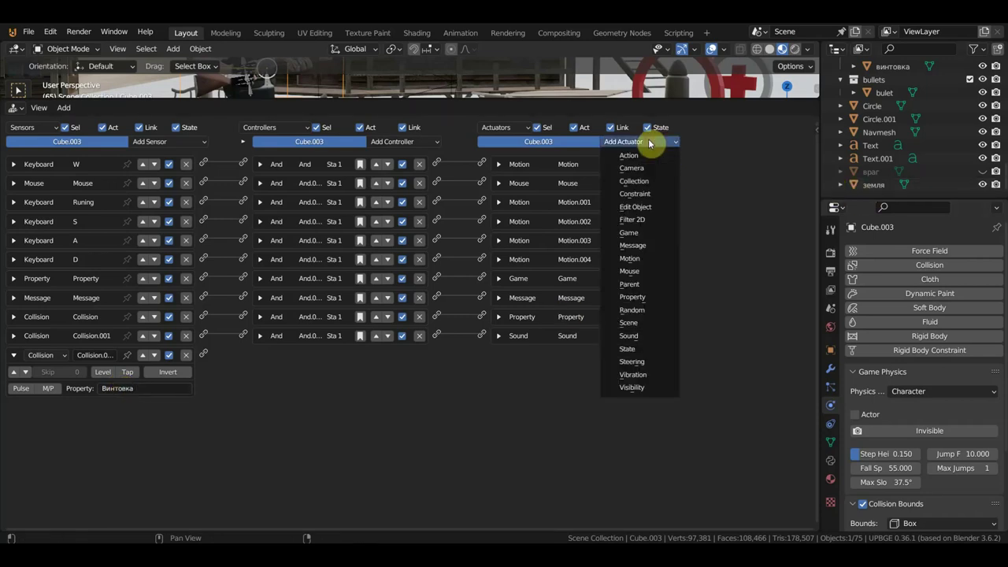
left_click(650, 337)
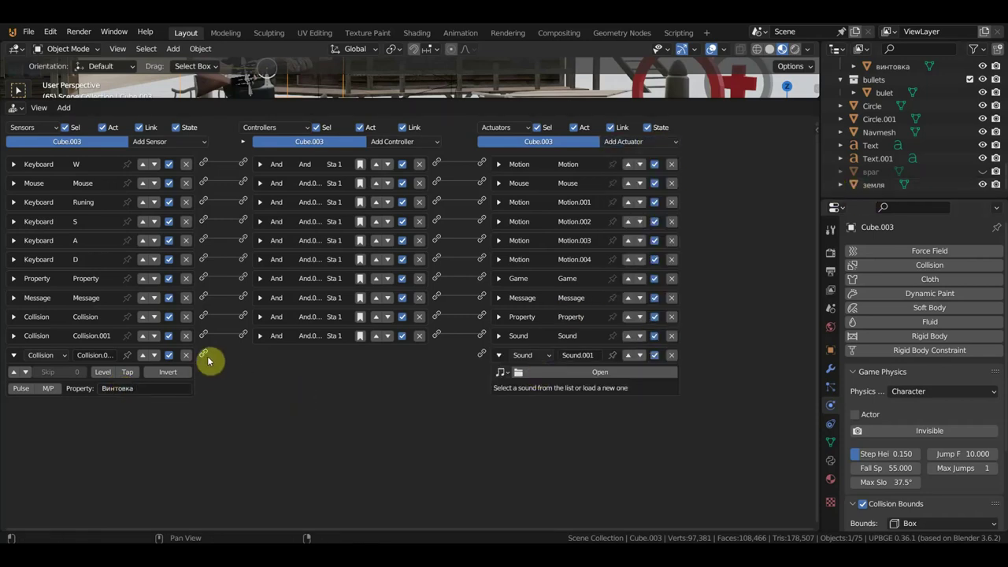
left_click_drag(203, 352, 346, 388)
left_click_drag(479, 363, 482, 356)
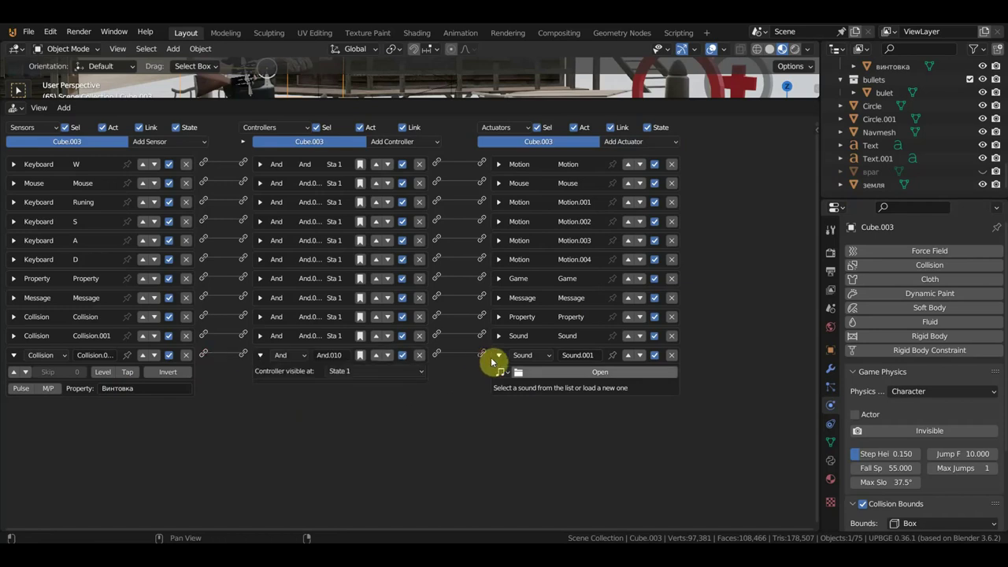
left_click(582, 372)
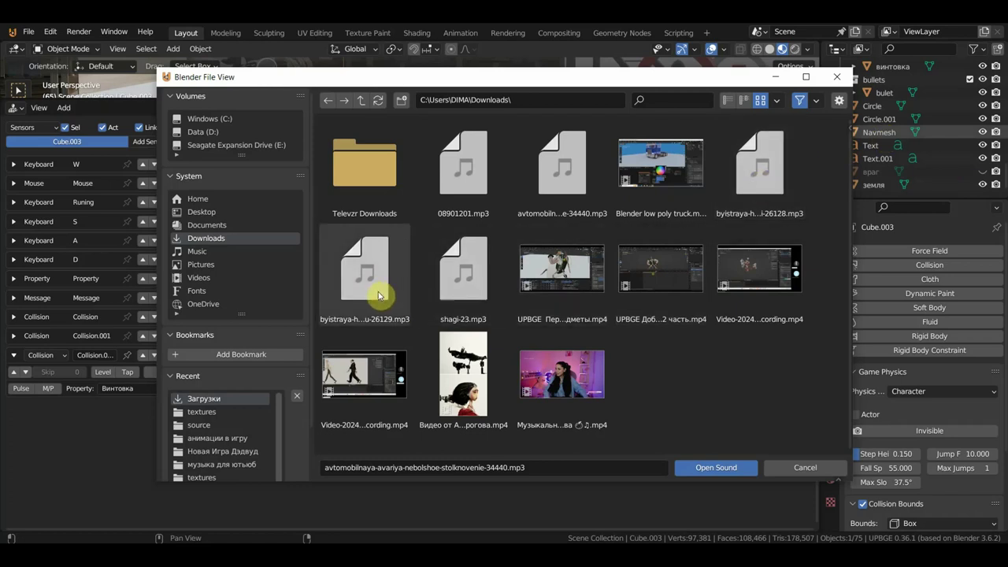
left_click(567, 169)
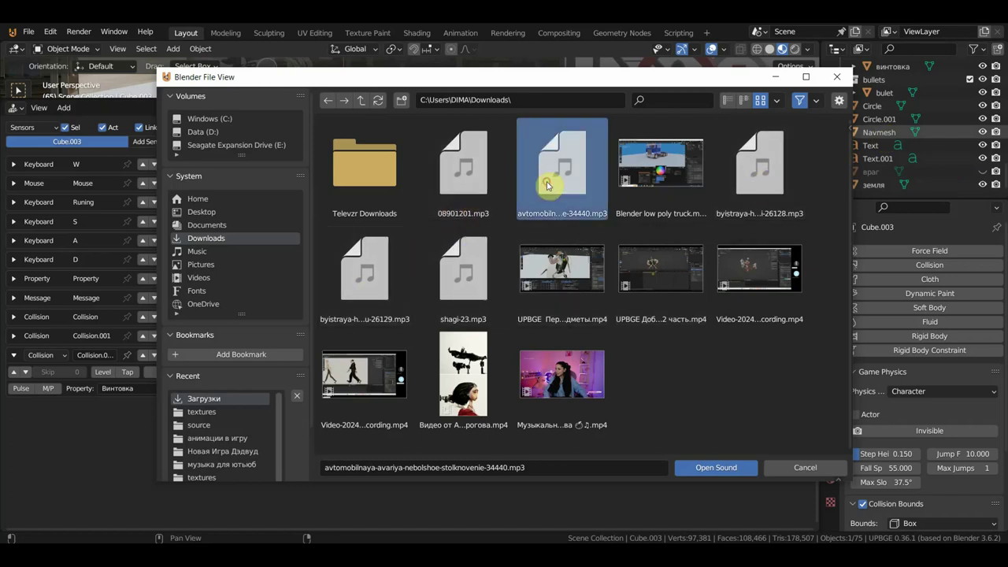
left_click(709, 467)
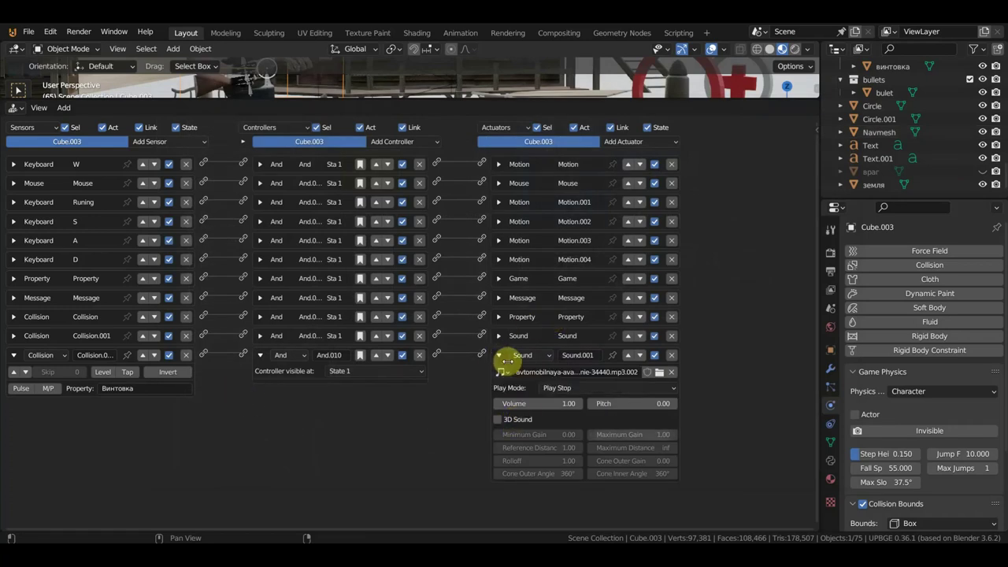
Set Sound.001's volume to 0.70 and collapse its panel.
left_click_drag(569, 403, 551, 403)
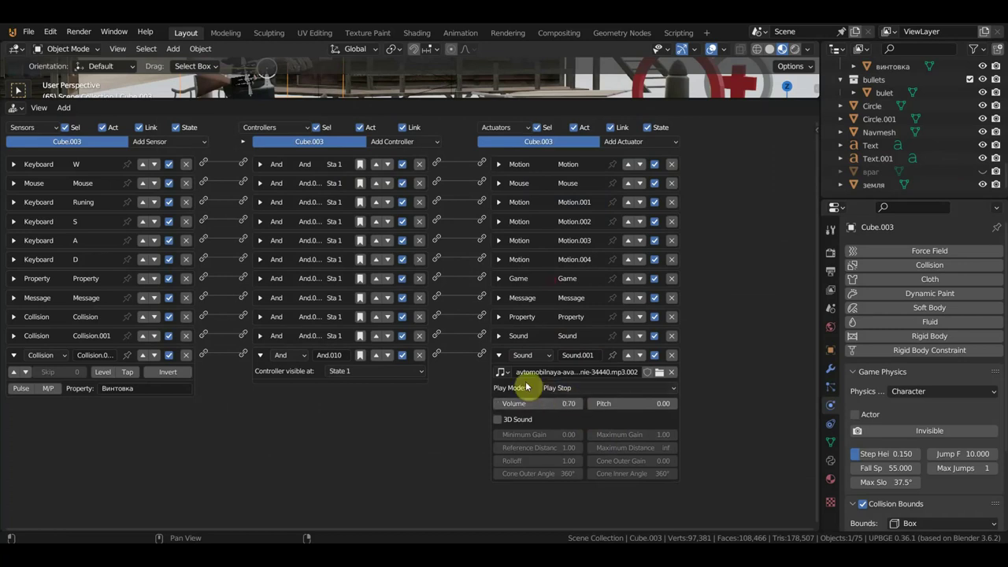
left_click_drag(568, 403, 230, 393)
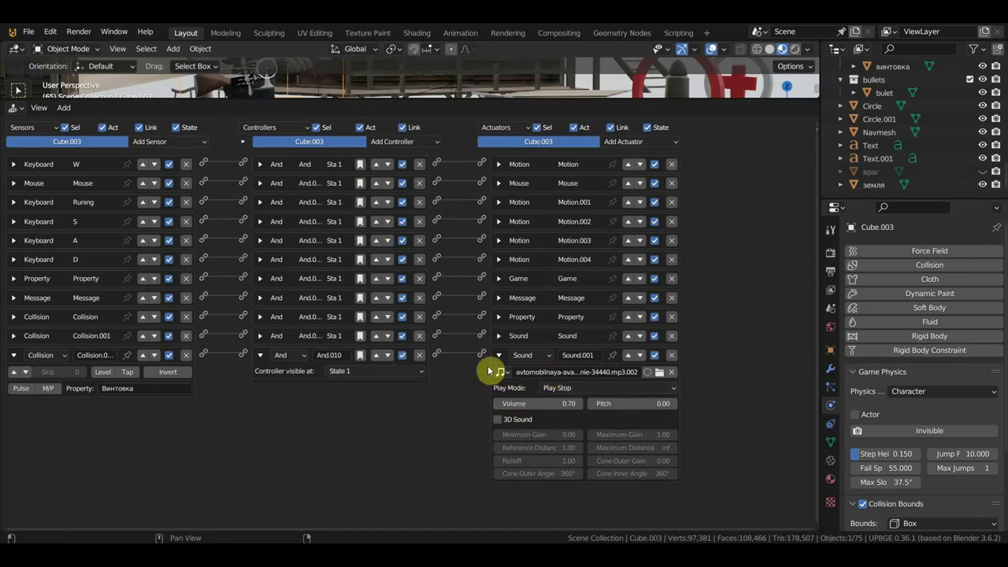
left_click(499, 358)
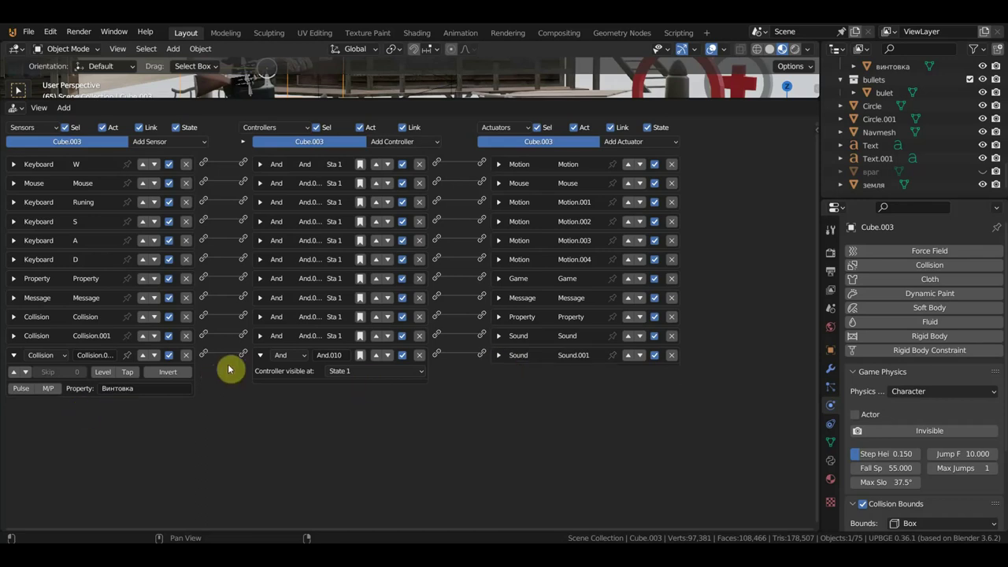
left_click(13, 356)
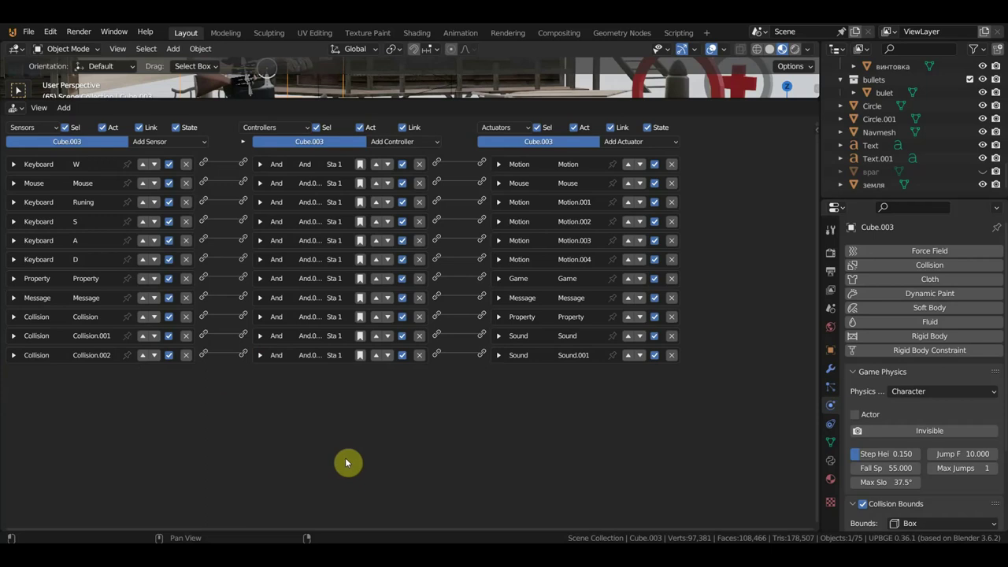
left_click_drag(621, 102, 637, 357)
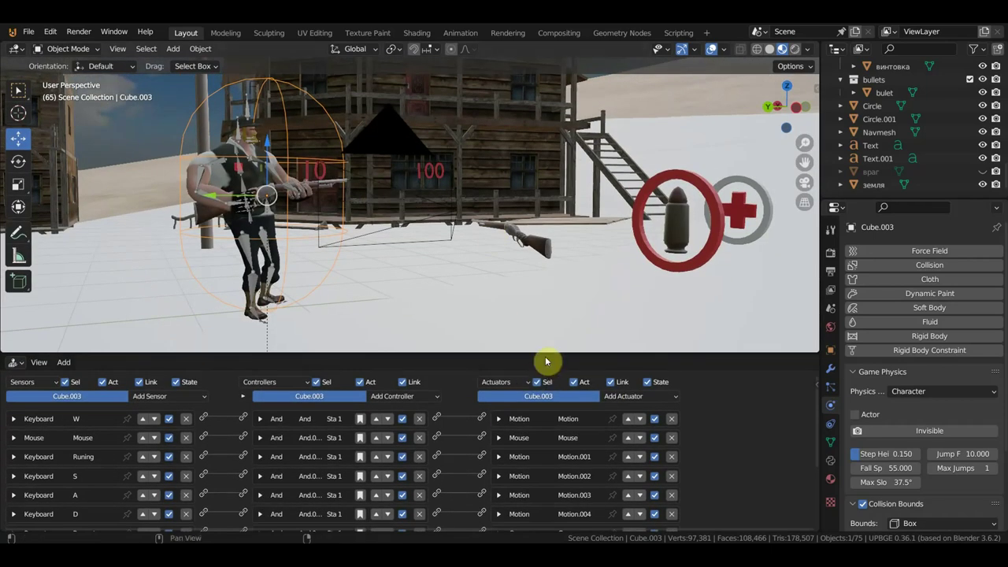
left_click_drag(543, 352, 549, 288)
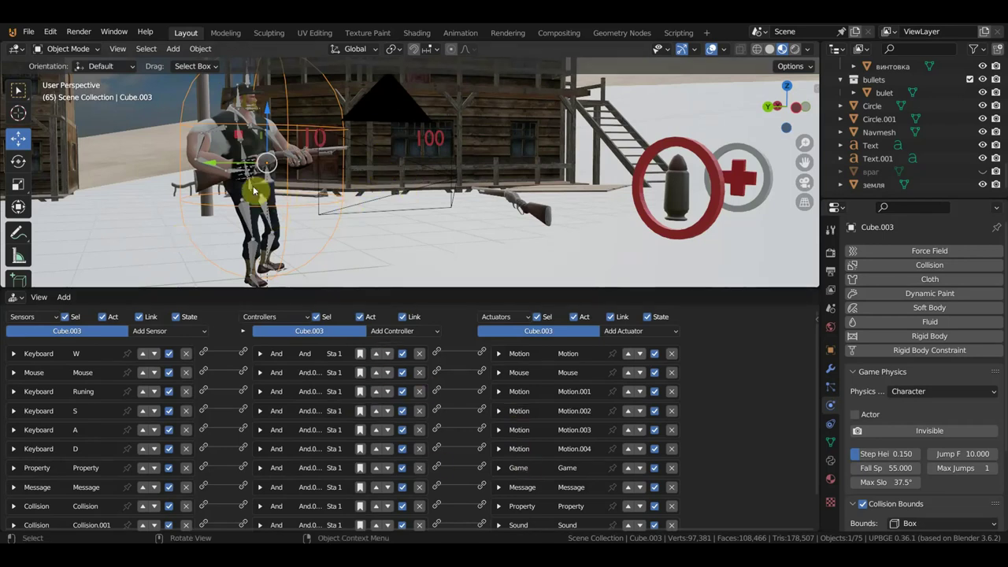
left_click_drag(442, 291, 504, 115)
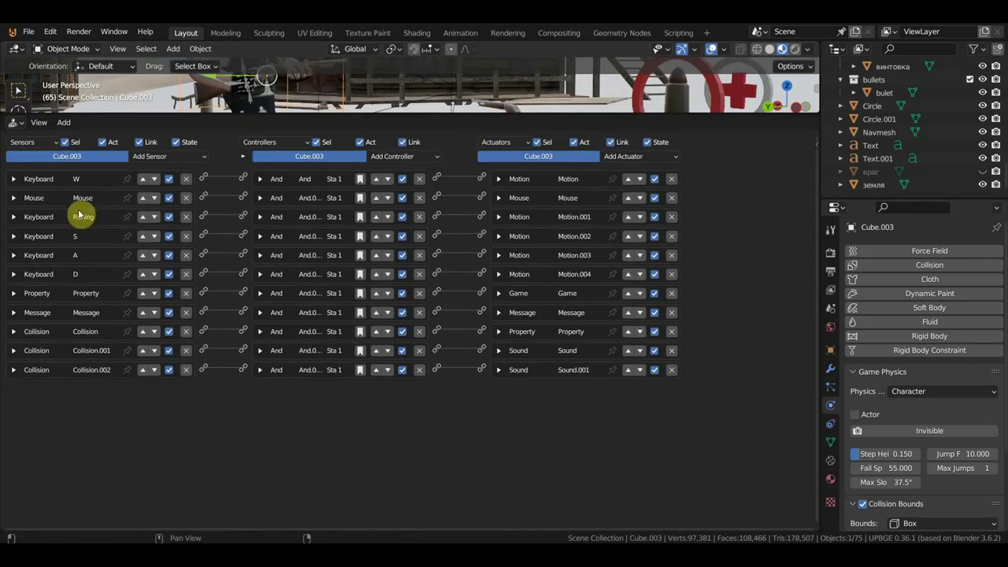
left_click(13, 180)
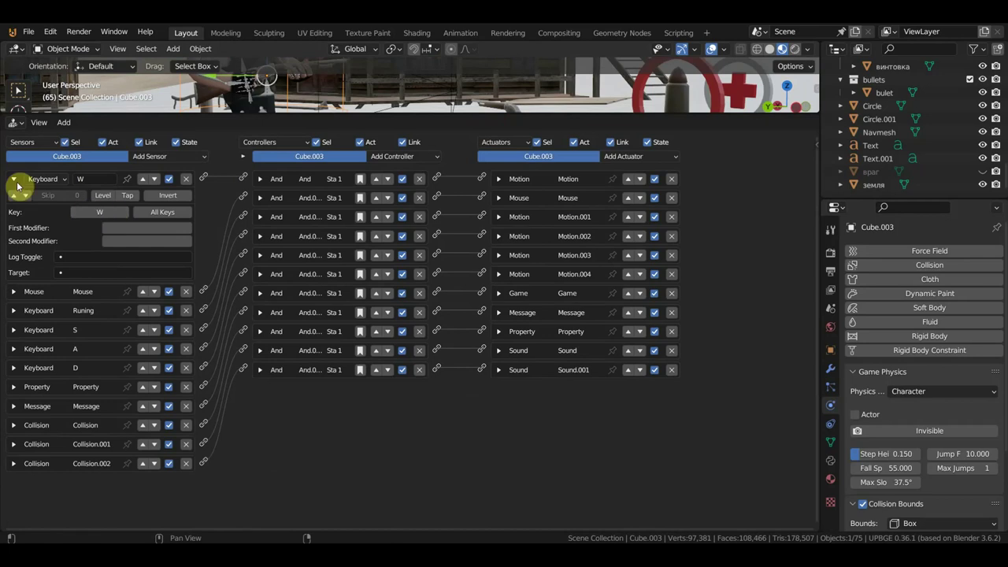
left_click(13, 180)
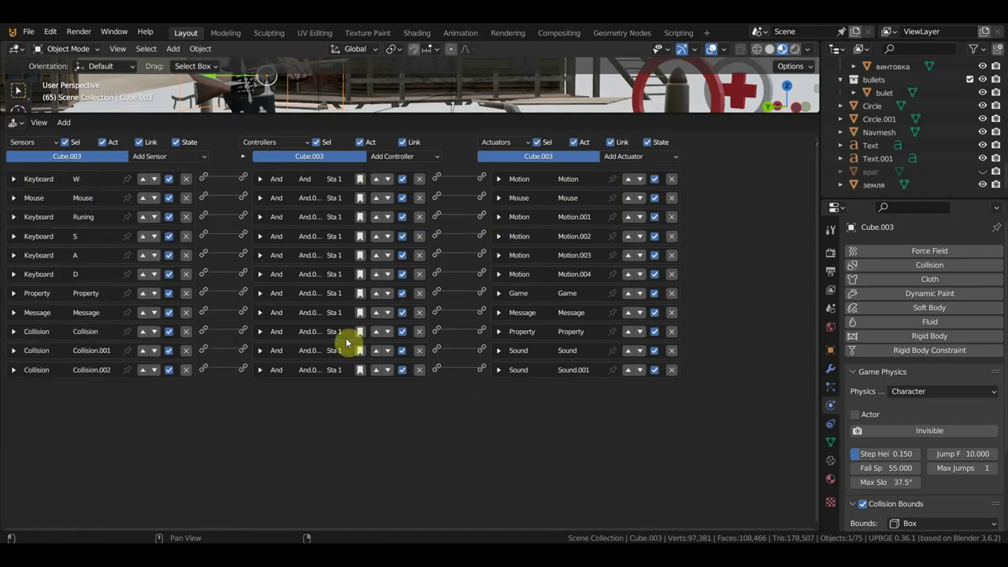
Add a Keyboard sensor to Cube.003 and rename it 'sound'.
left_click(152, 158)
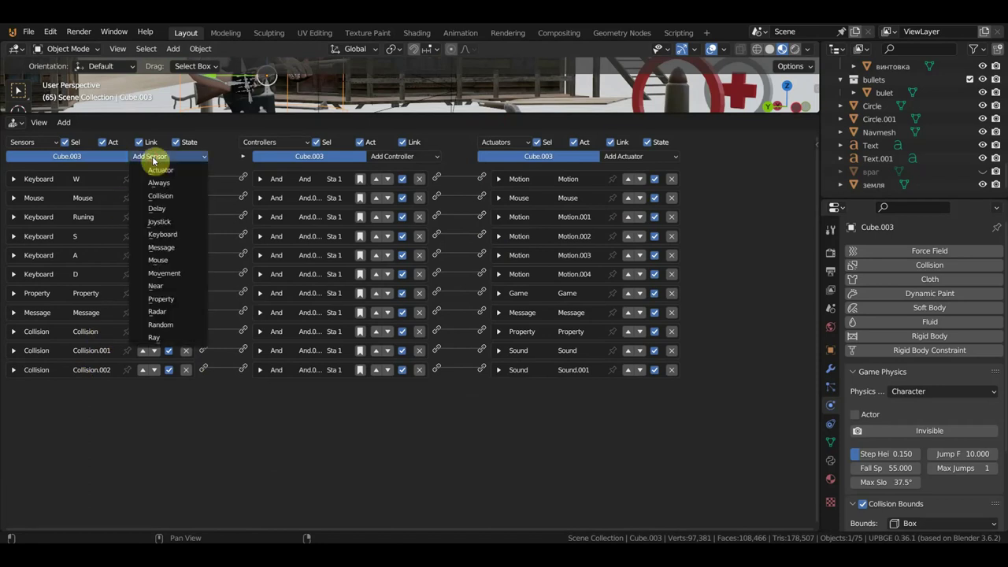
left_click(178, 235)
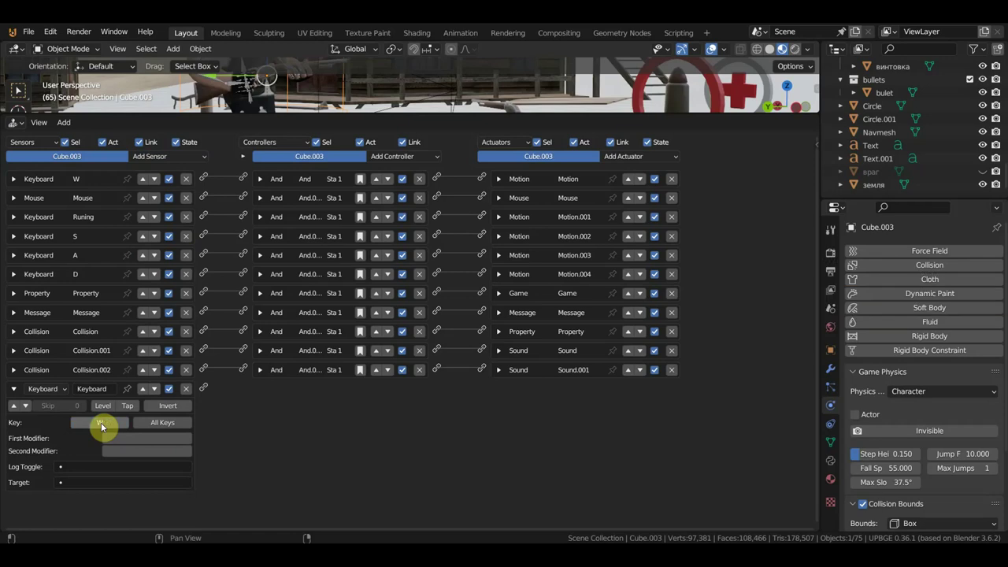
left_click(92, 387)
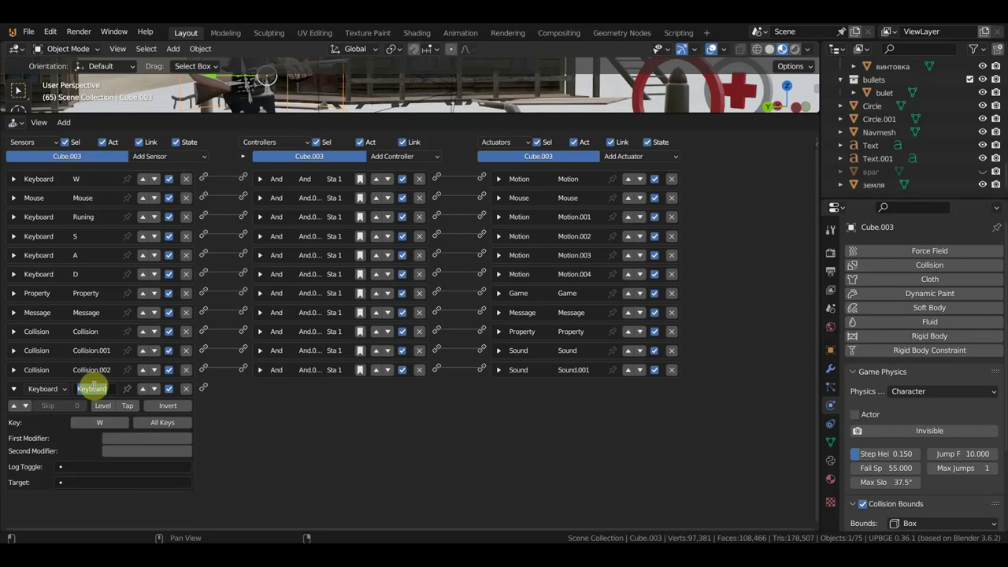
type("p")
key("BackSpace")
key("super+space")
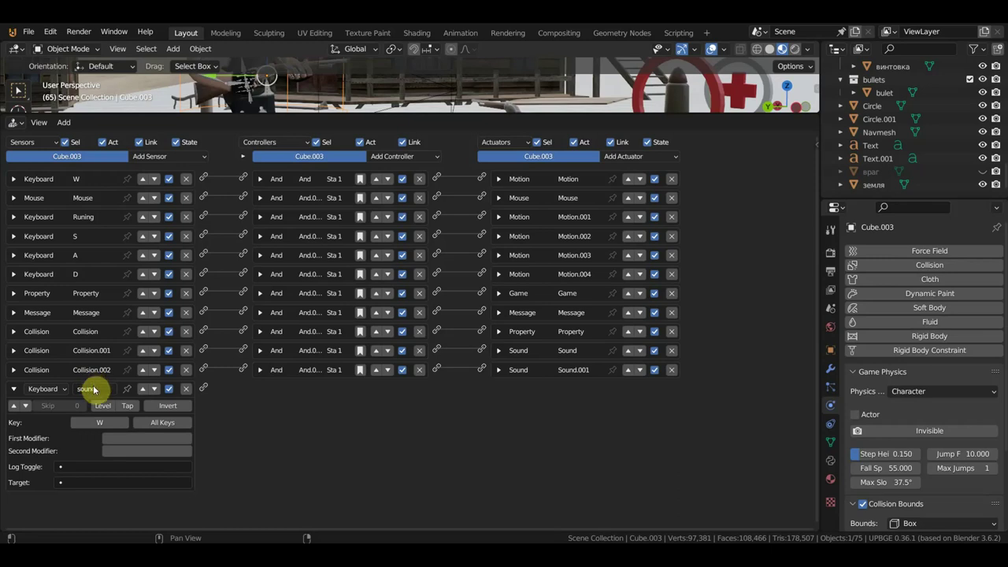
left_click(642, 155)
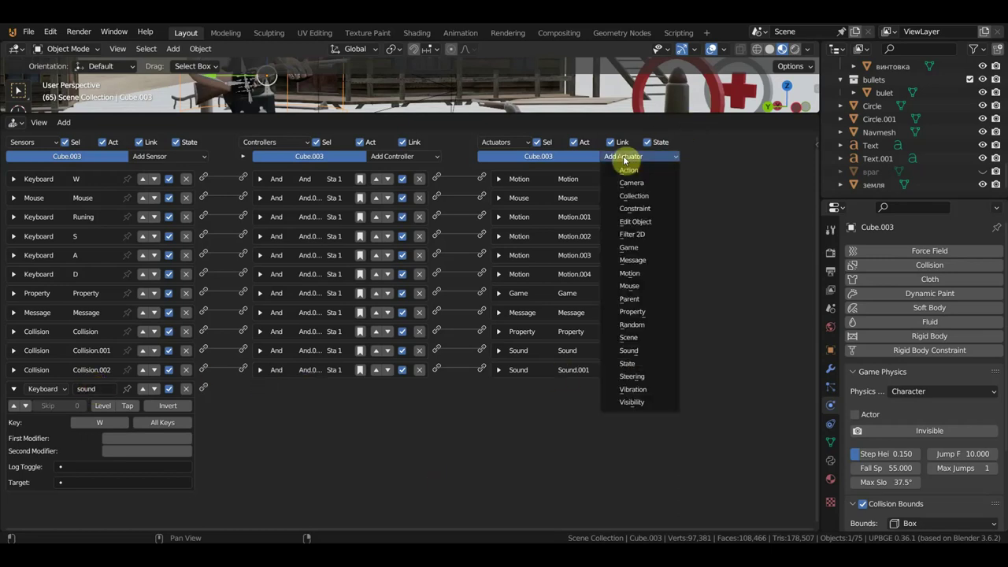
Add a Sound actuator driven by the W-key sound sensor, playing shagi-23.mp3 in Loop Stop mode.
left_click(641, 351)
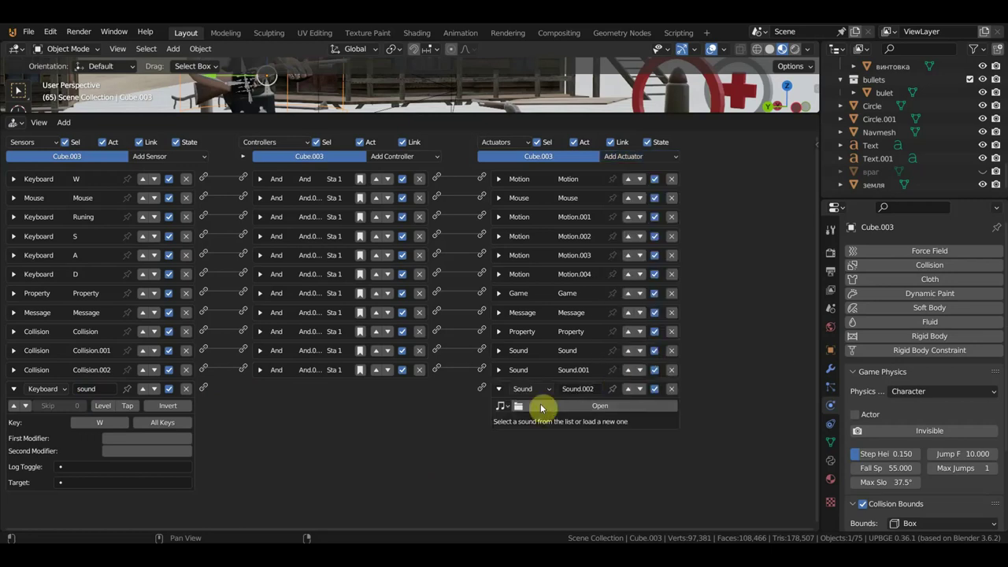
left_click_drag(204, 387, 496, 390)
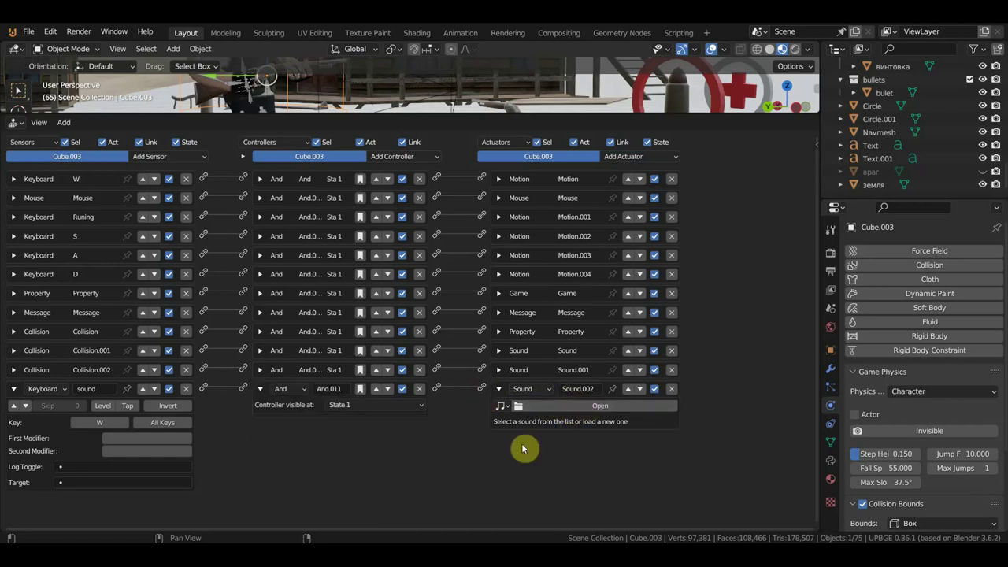
left_click(590, 406)
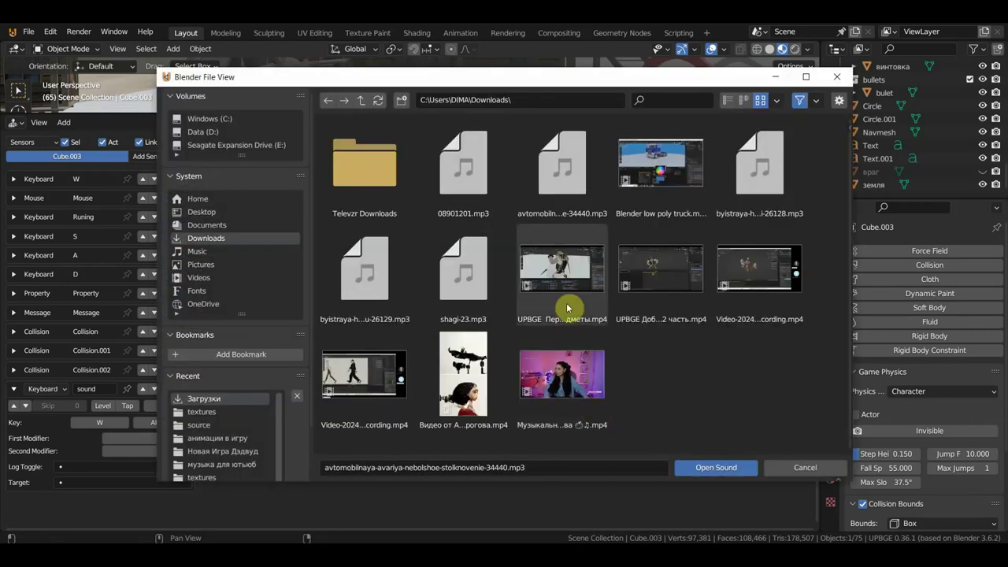
double_click(483, 288)
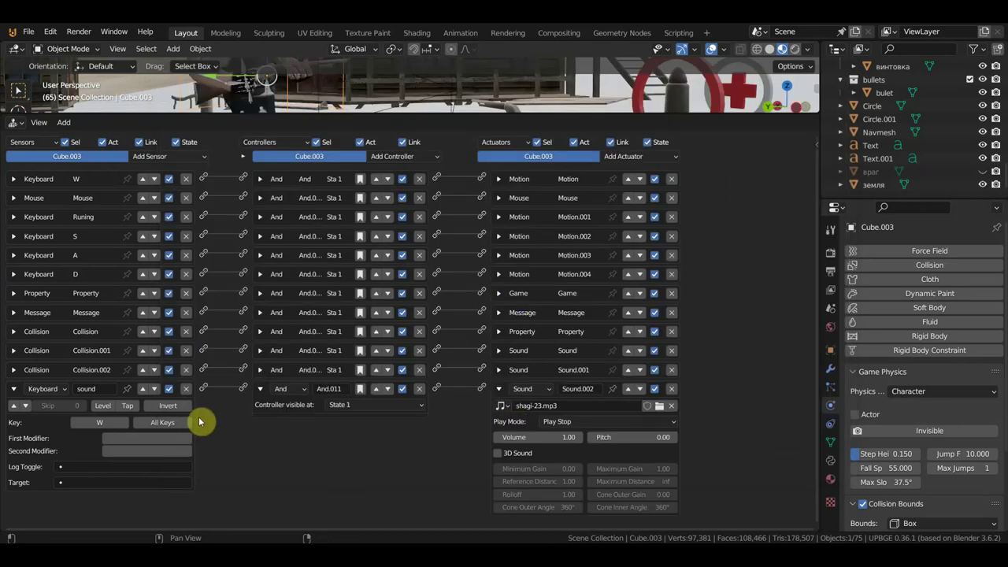
left_click(571, 423)
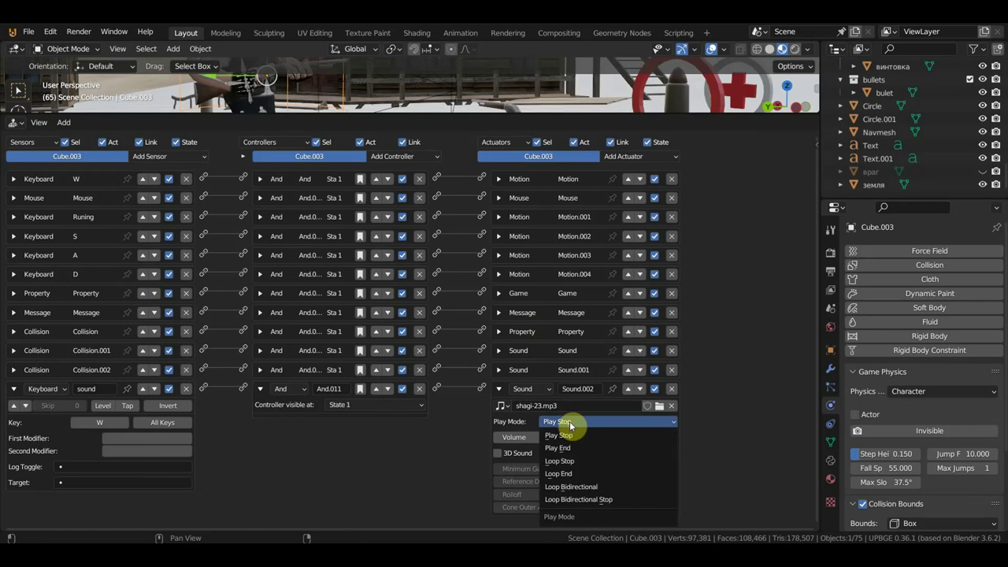
left_click(573, 460)
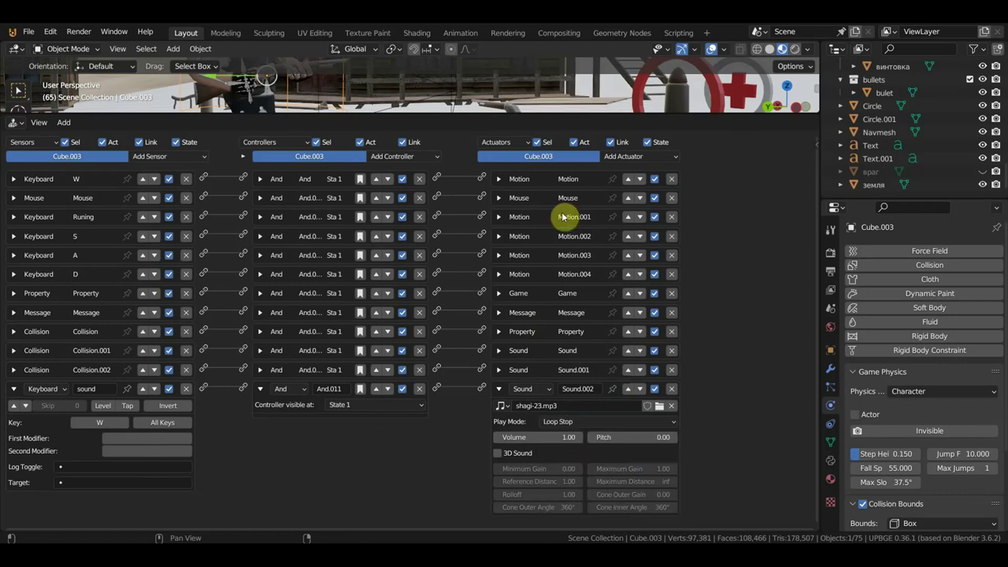
Reselect the character Cube.003 and enlarge the logic editor.
left_click_drag(503, 114, 507, 257)
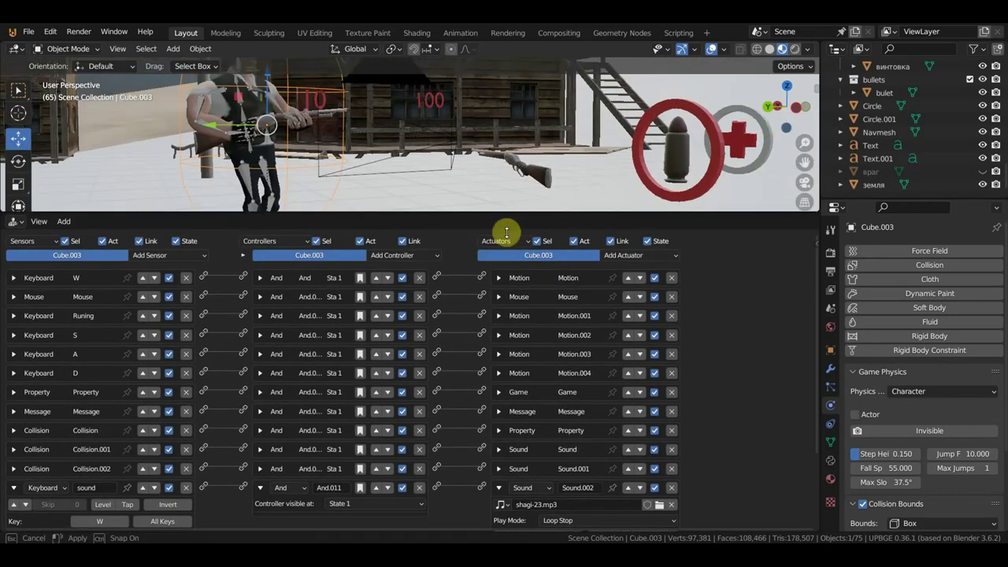
left_click(765, 181)
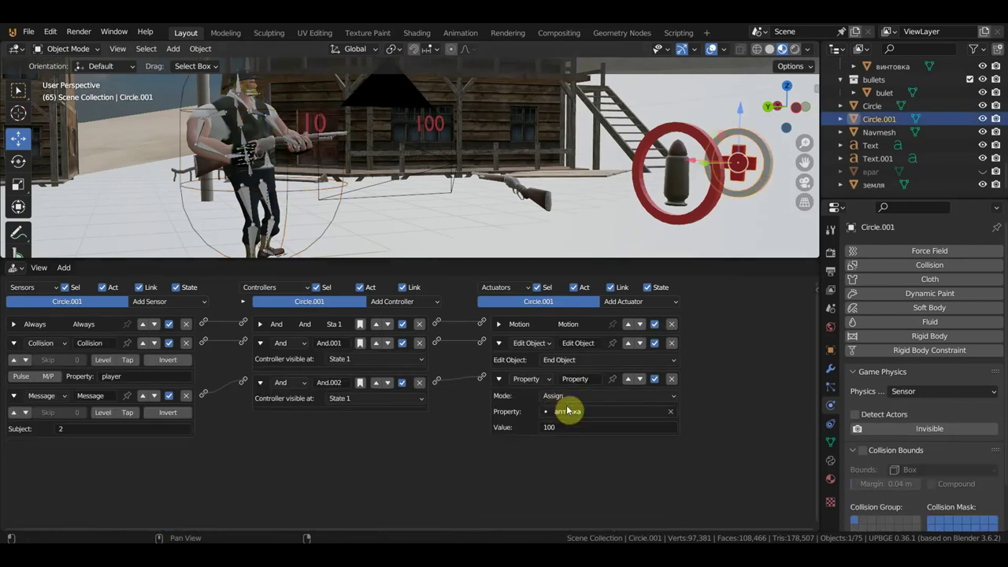
left_click(340, 181)
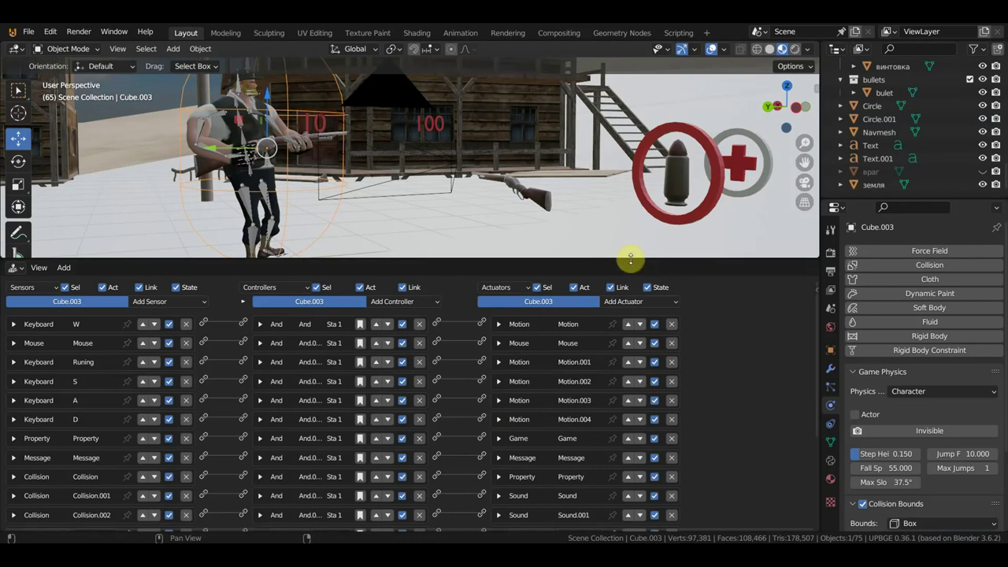
left_click_drag(628, 258, 630, 96)
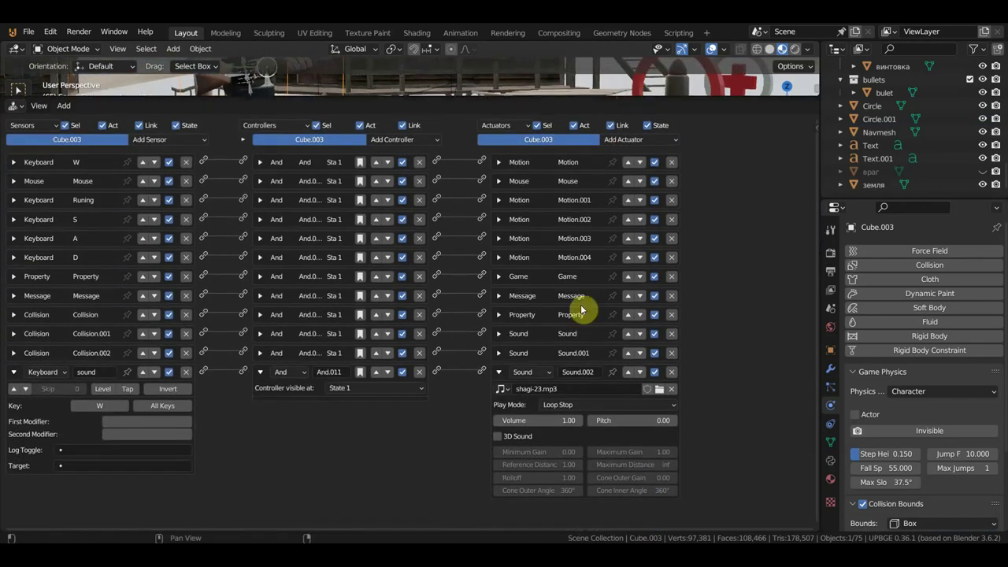
Switch Sound.001's car-crash sound from Play Stop to Loop Stop.
left_click(499, 354)
left_click(557, 386)
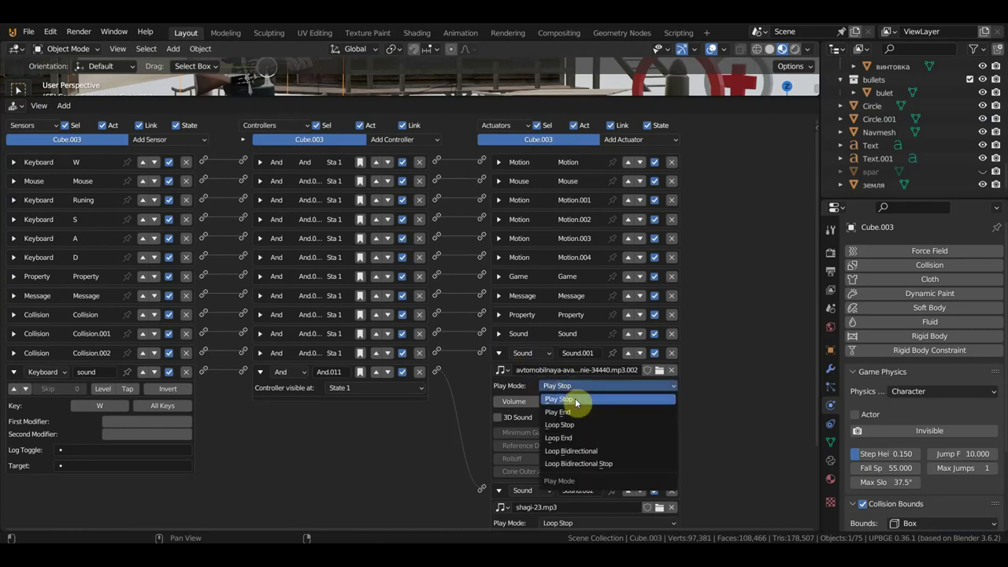
left_click(499, 355)
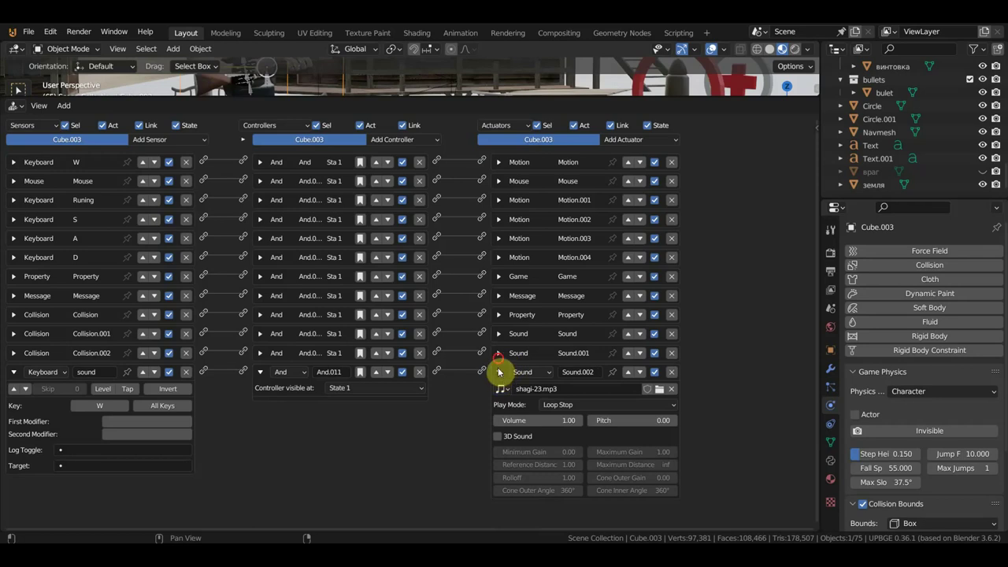
left_click(498, 353)
left_click(557, 386)
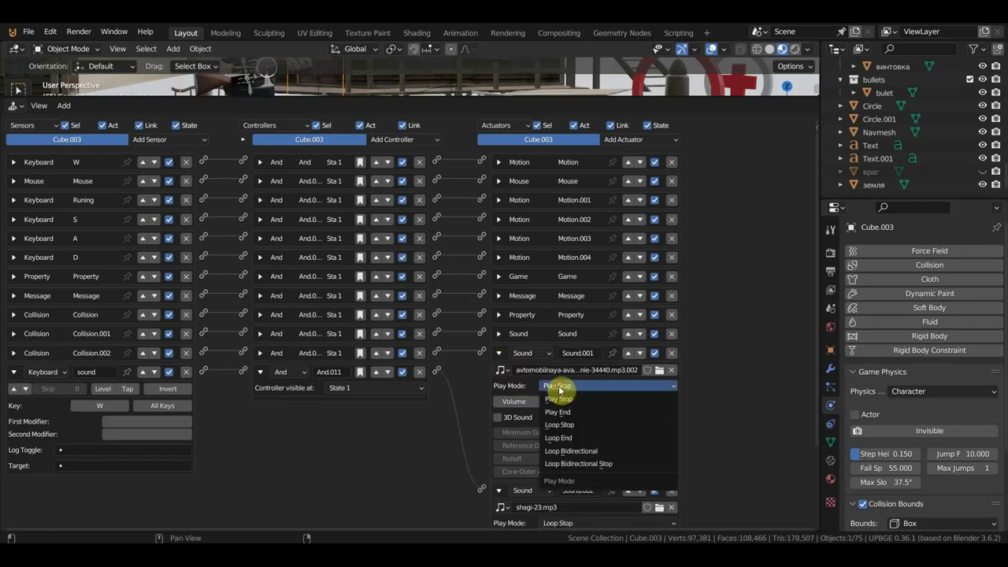
left_click(573, 427)
left_click_drag(623, 96, 626, 507)
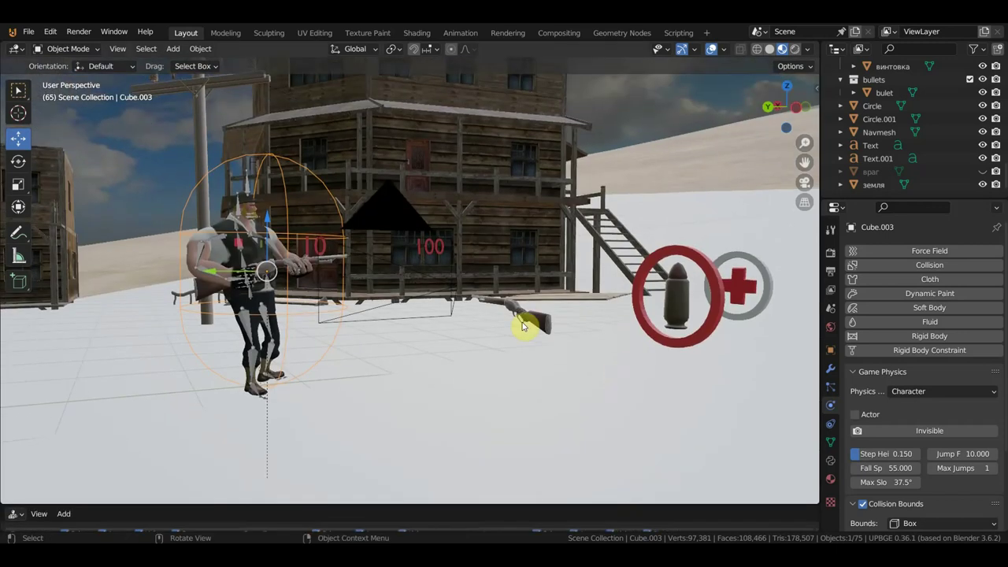
Test-run the game through the scene camera view.
key("KP_0")
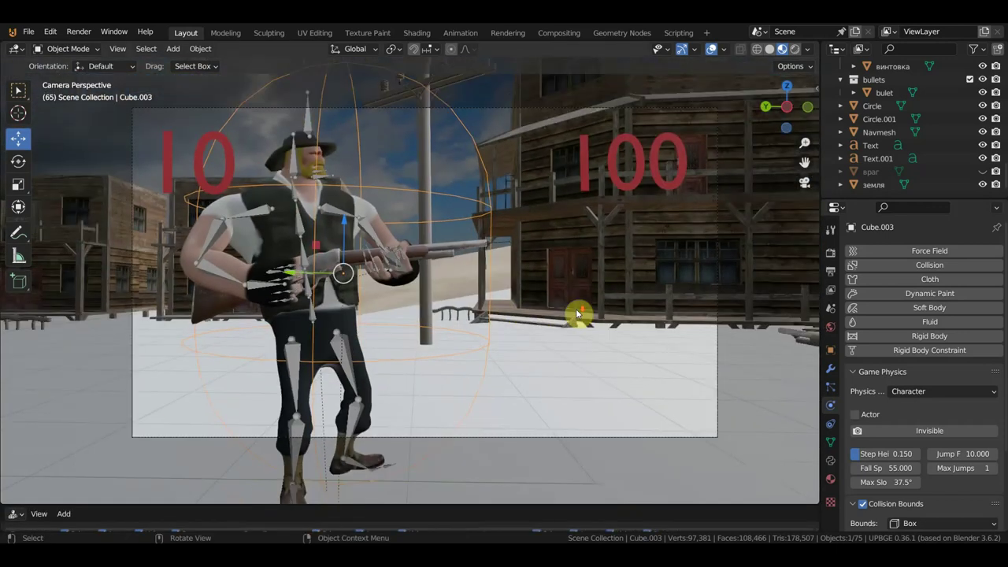
scroll(535, 323, "down", 2)
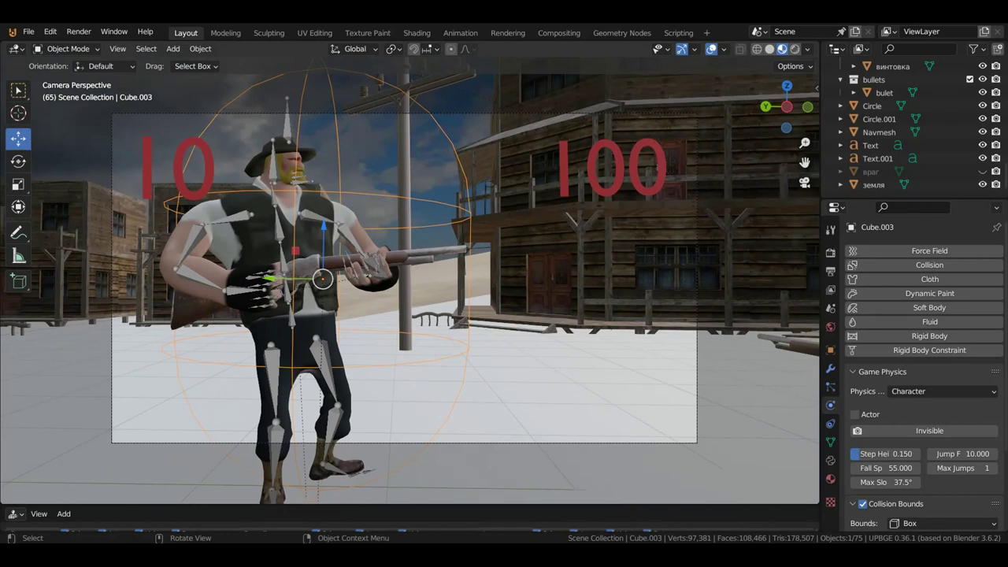
key("p")
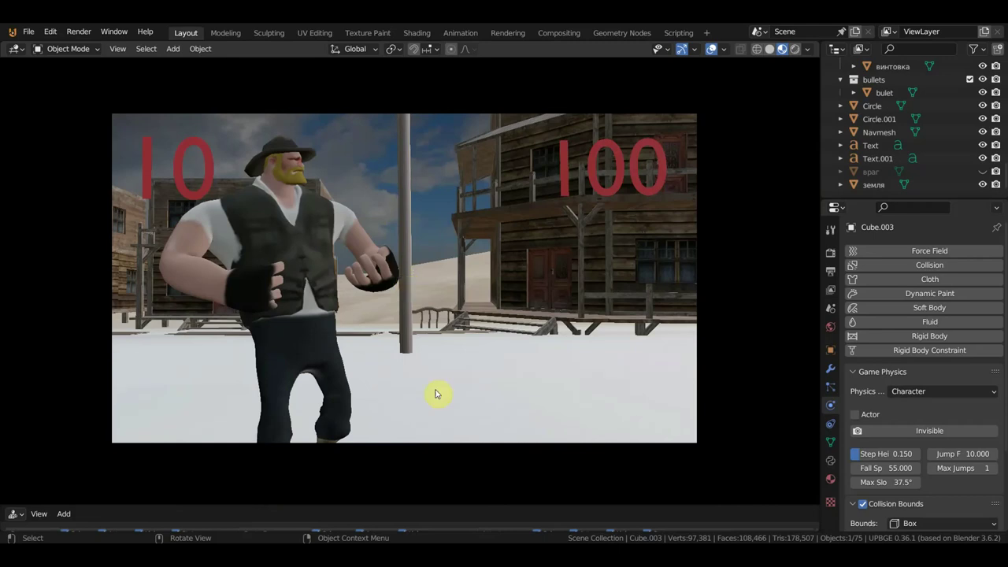
key("Escape")
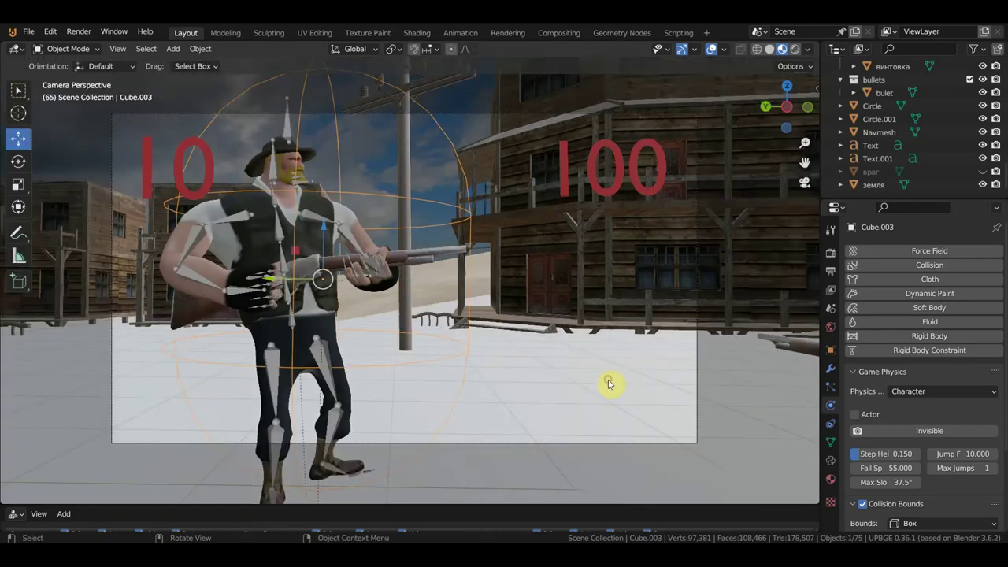
Raise the Navmesh background music volume from 0.13 to 0.30.
left_click(609, 383)
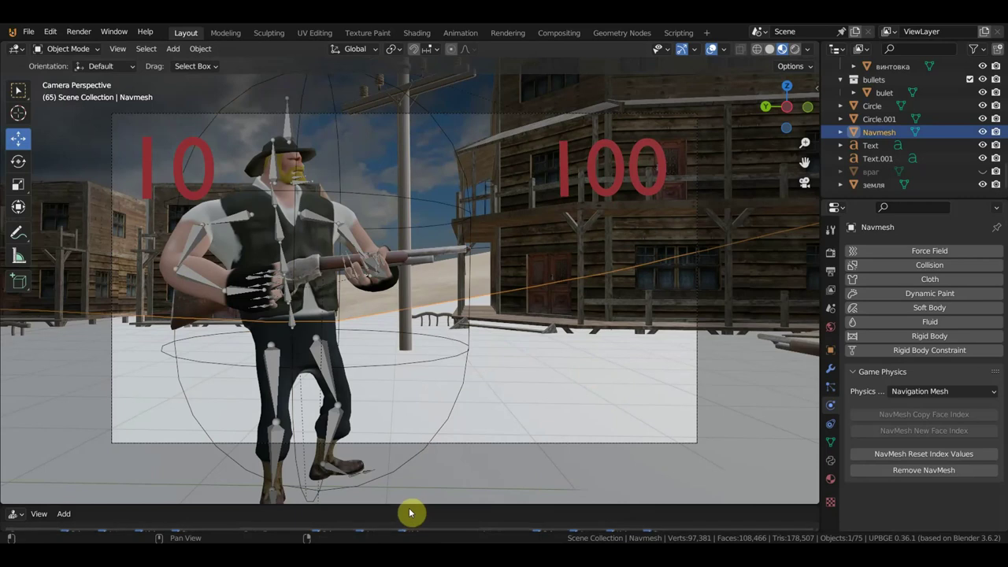
left_click_drag(411, 513, 445, 242)
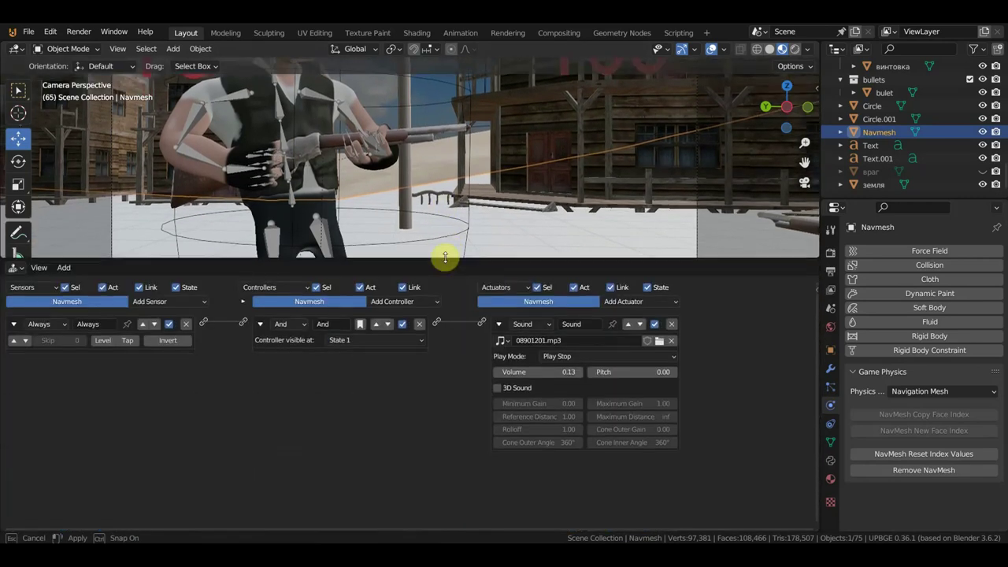
left_click_drag(558, 359, 598, 359)
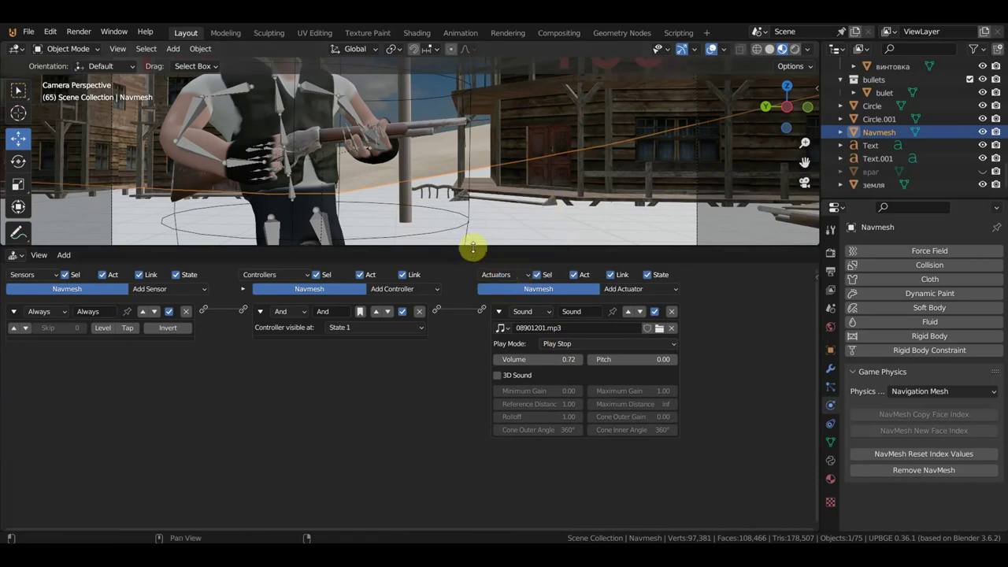
left_click_drag(475, 249, 474, 496)
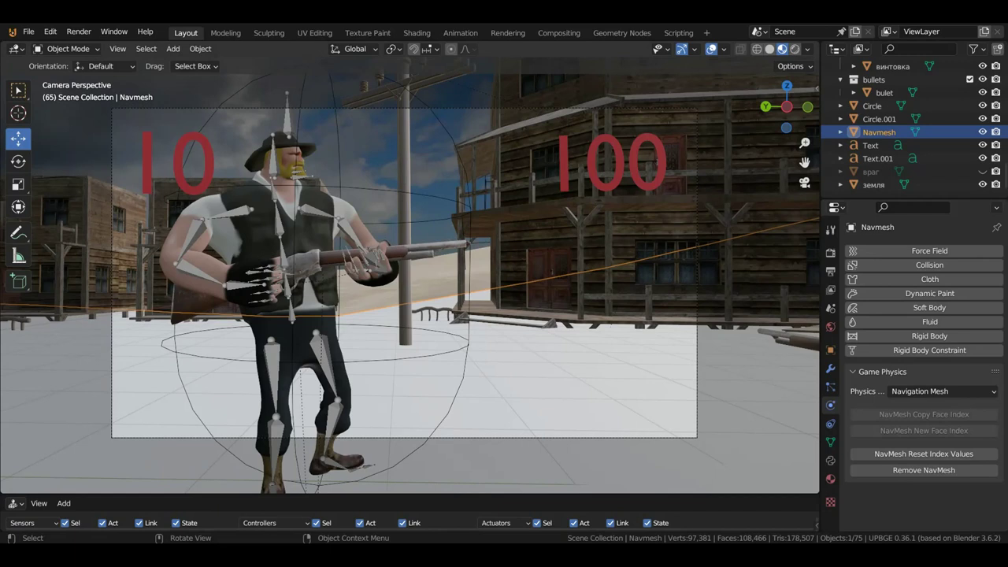
key("p")
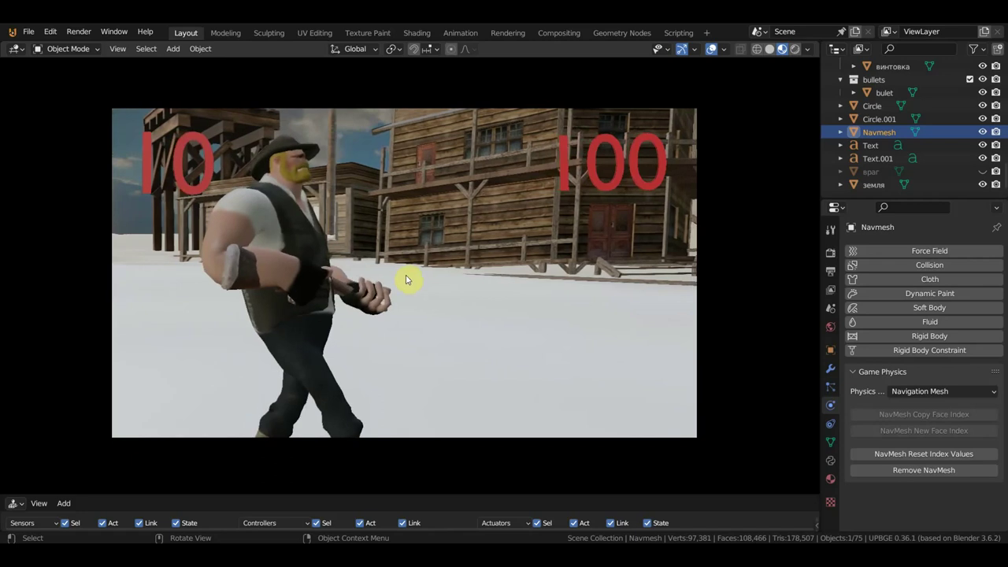
key("Escape")
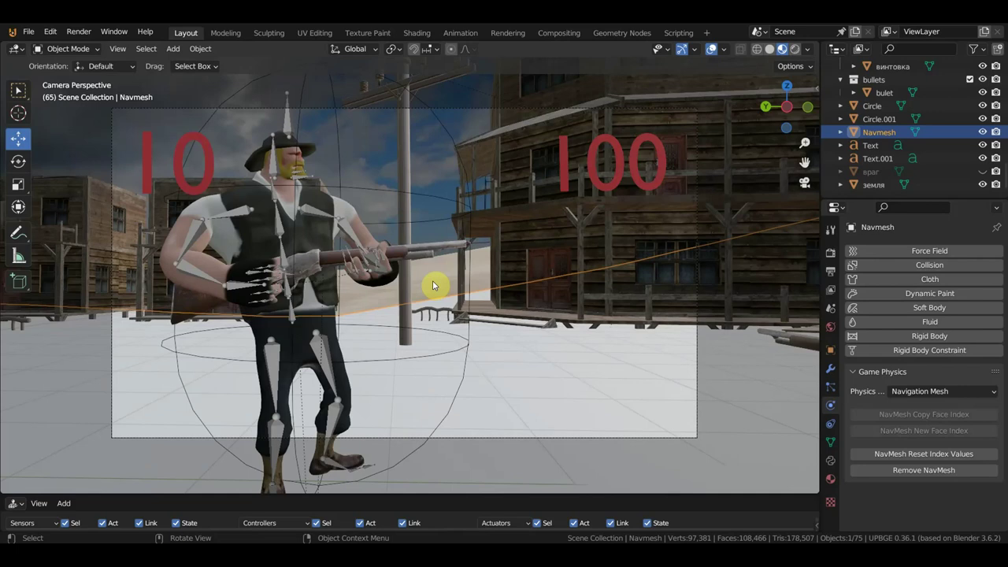
mouse_move(436, 285)
middle_mouse_down()
mouse_move(420, 273)
mouse_move(247, 275)
middle_mouse_up()
Select the Empty at the rifle muzzle and enlarge the logic editor to view its bricks.
scroll(431, 280, "down", 5)
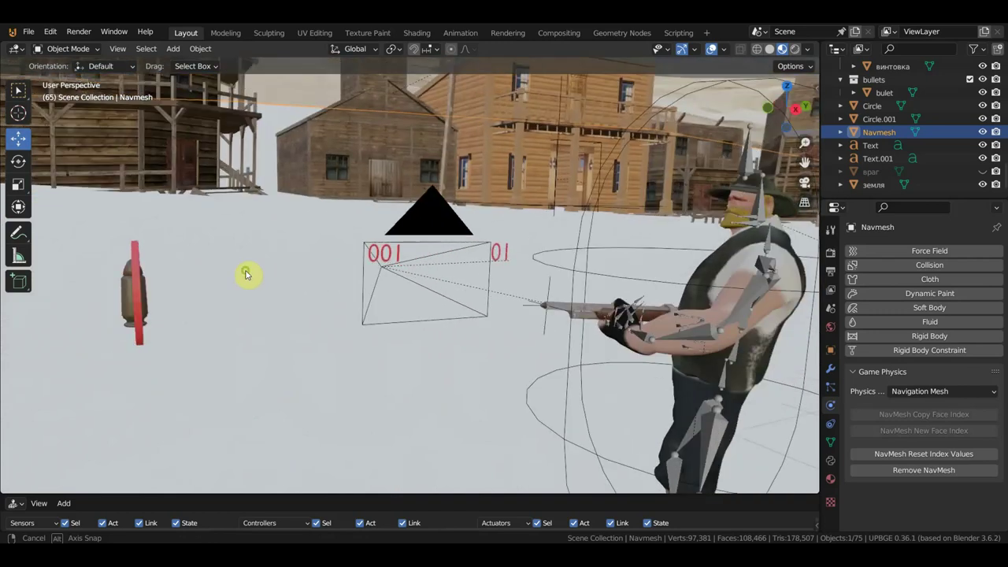
scroll(512, 292, "up", 3)
scroll(504, 286, "up", 3)
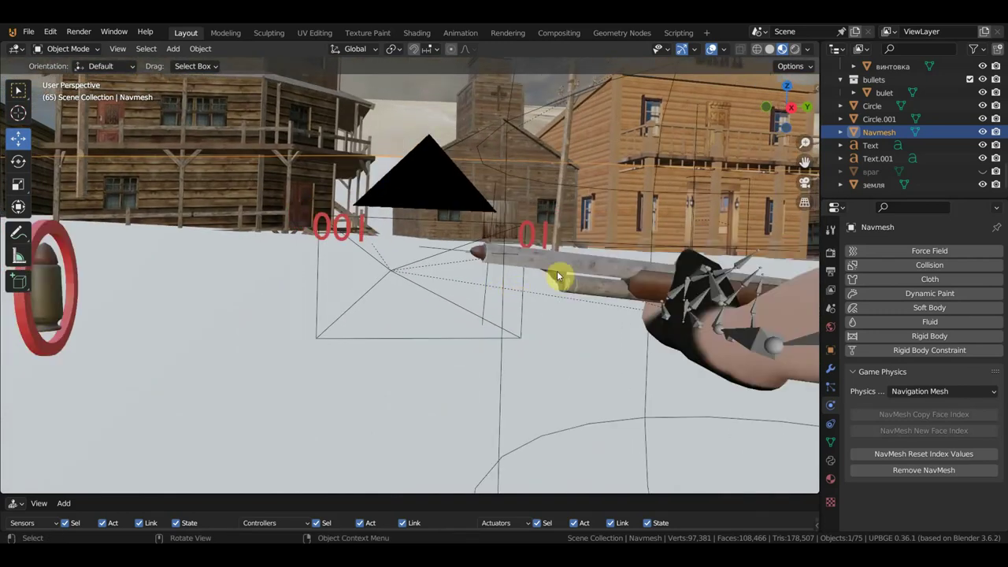
left_click(476, 253)
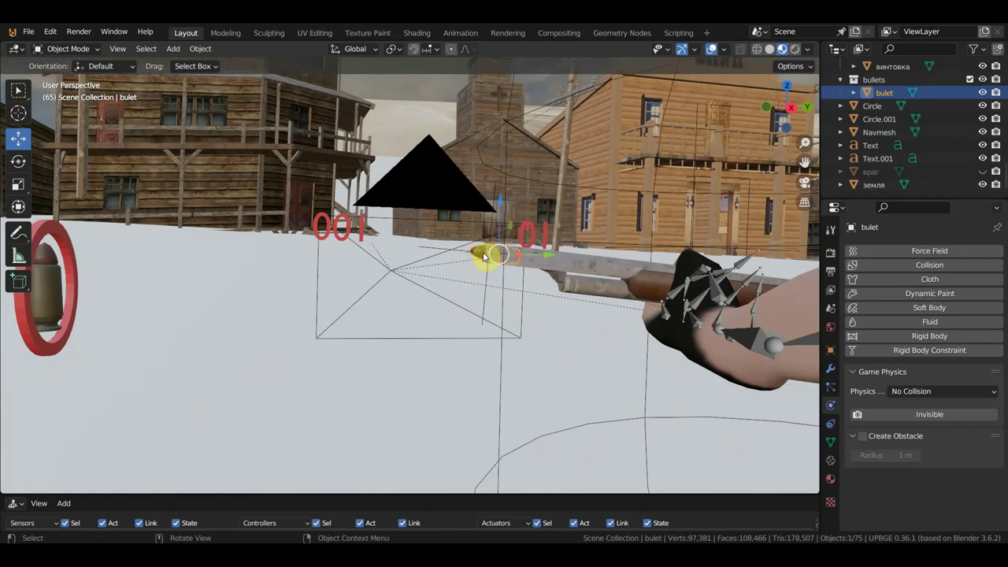
left_click(467, 253)
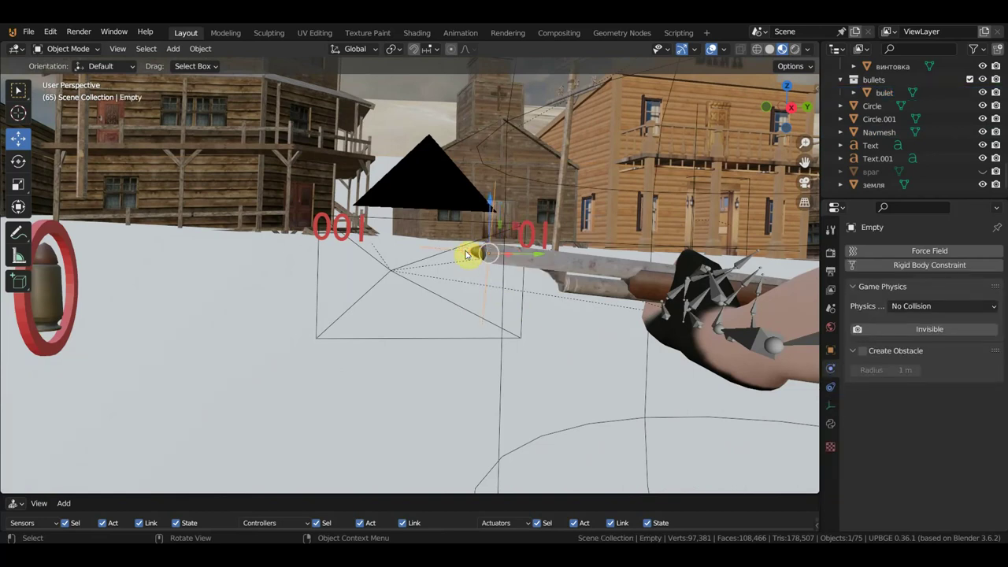
left_click_drag(383, 498, 402, 234)
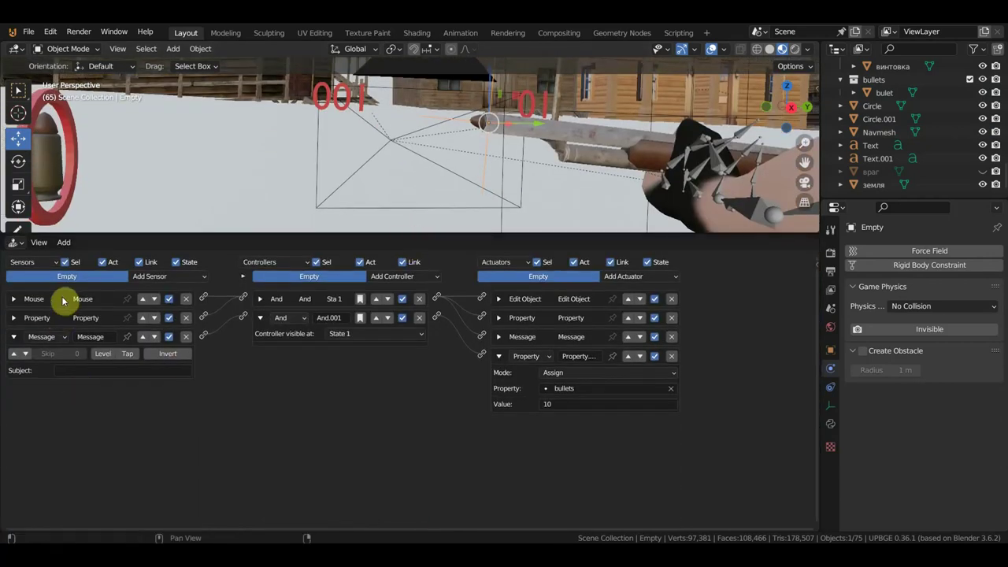
left_click(13, 300)
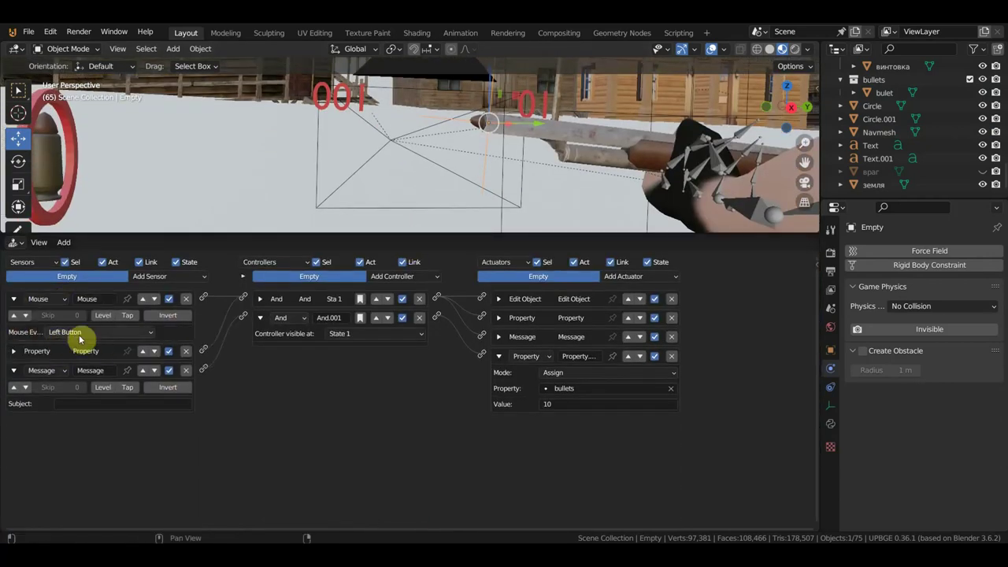
left_click(13, 299)
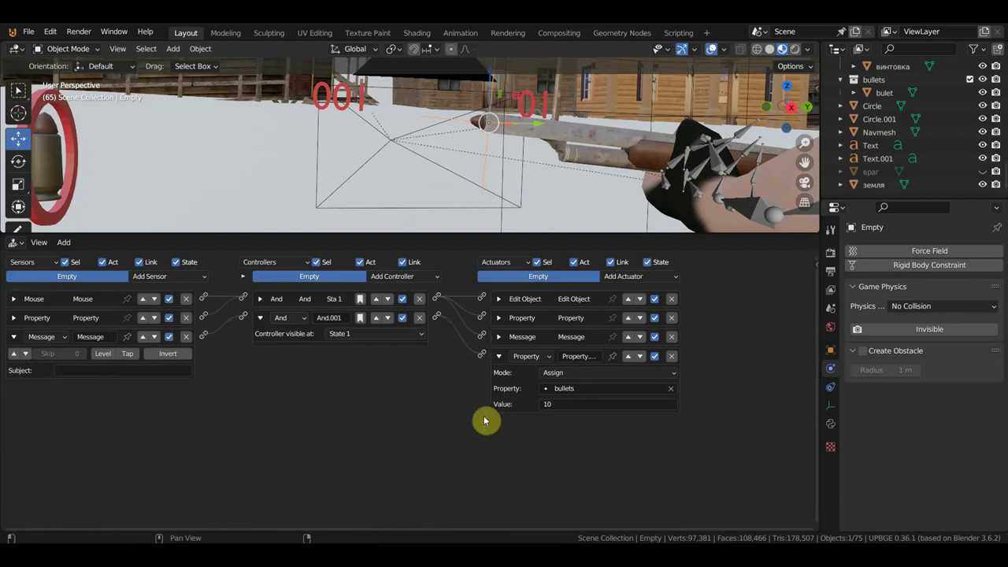
Add a Sound actuator to the Empty and link it to the And controller.
left_click(642, 277)
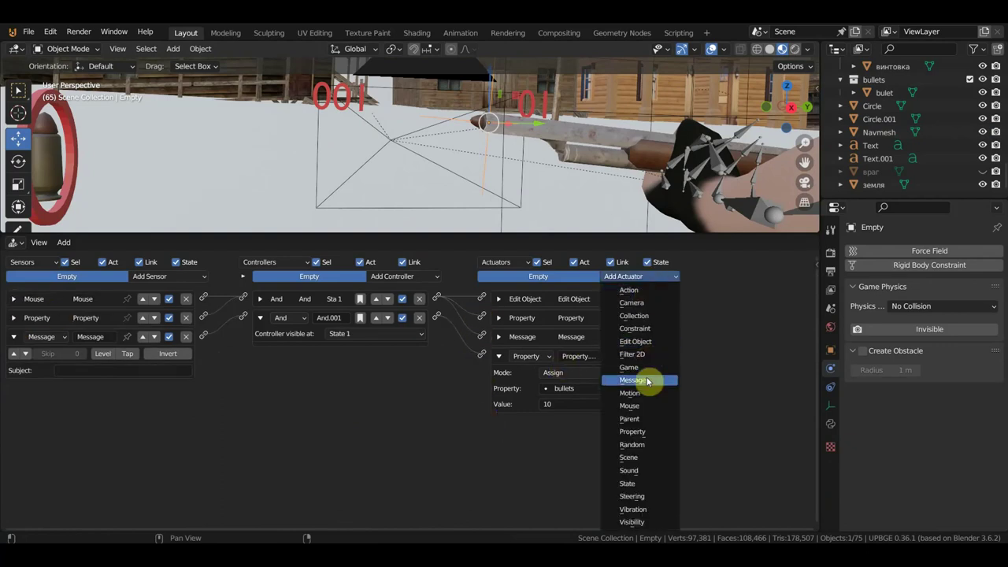
left_click(653, 472)
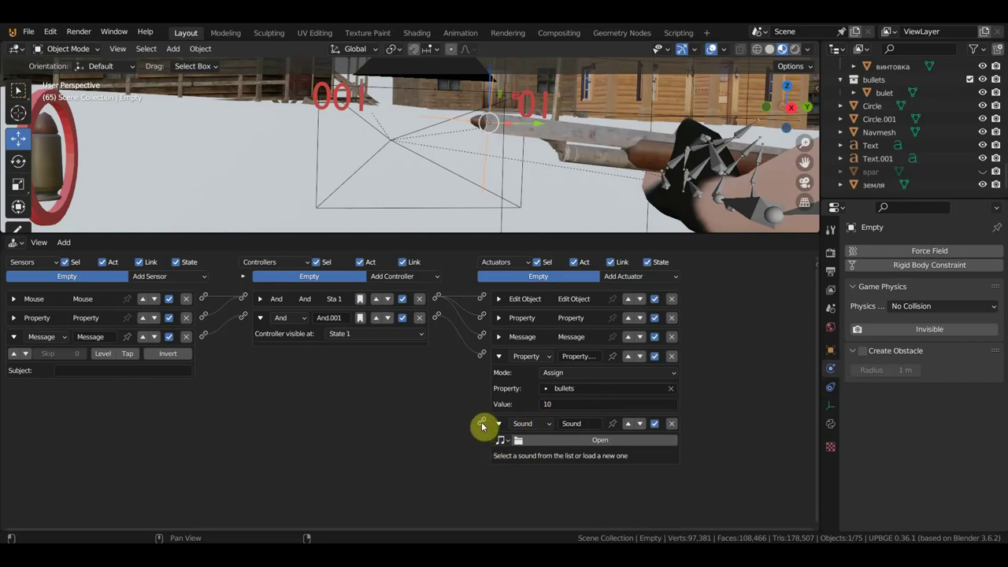
left_click_drag(482, 425, 450, 307)
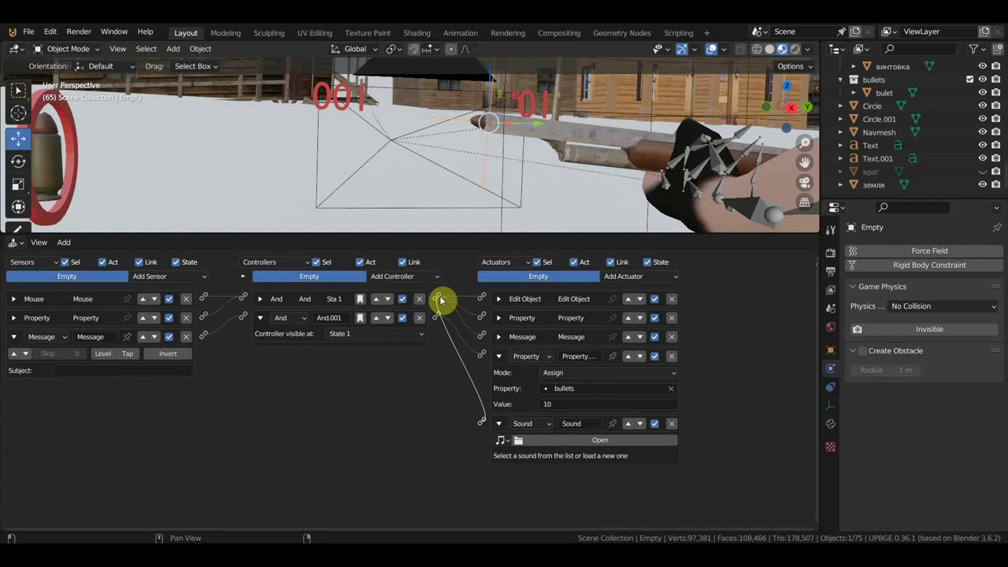
left_click_drag(440, 301, 438, 300)
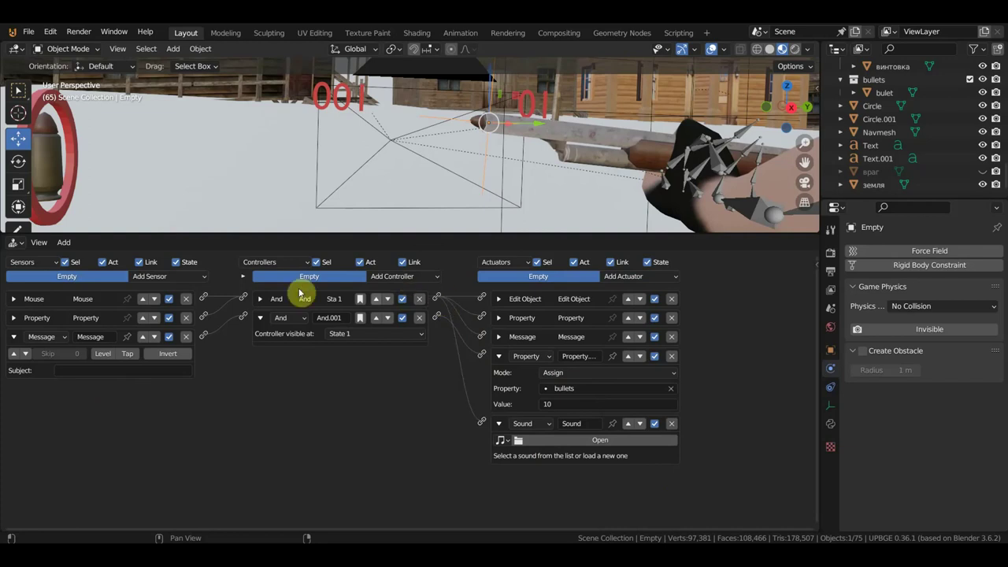
Load vyistrel-pistoleta-36125.mp3 from Downloads into the Empty's Sound actuator.
left_click(578, 441)
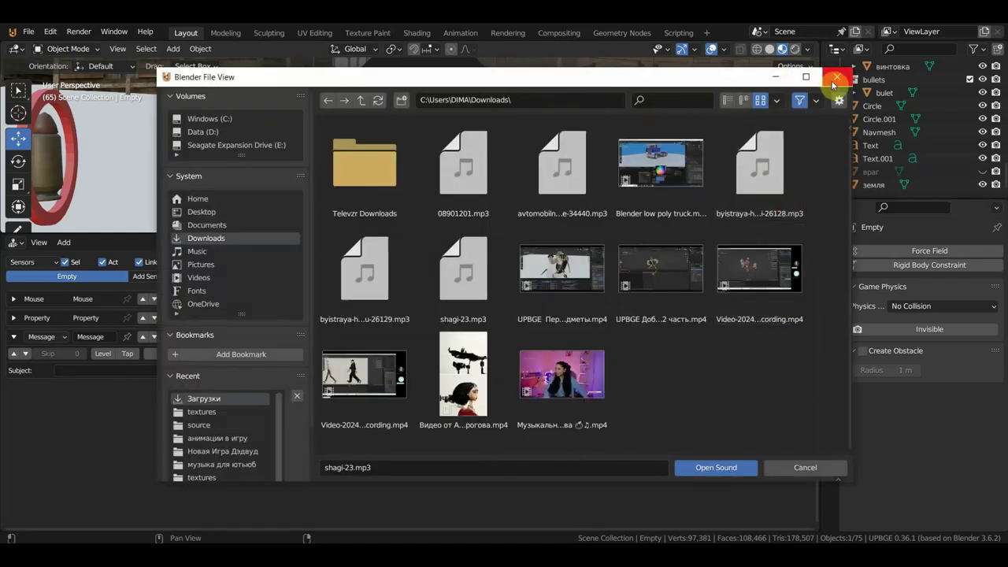
left_click(838, 79)
left_click(574, 441)
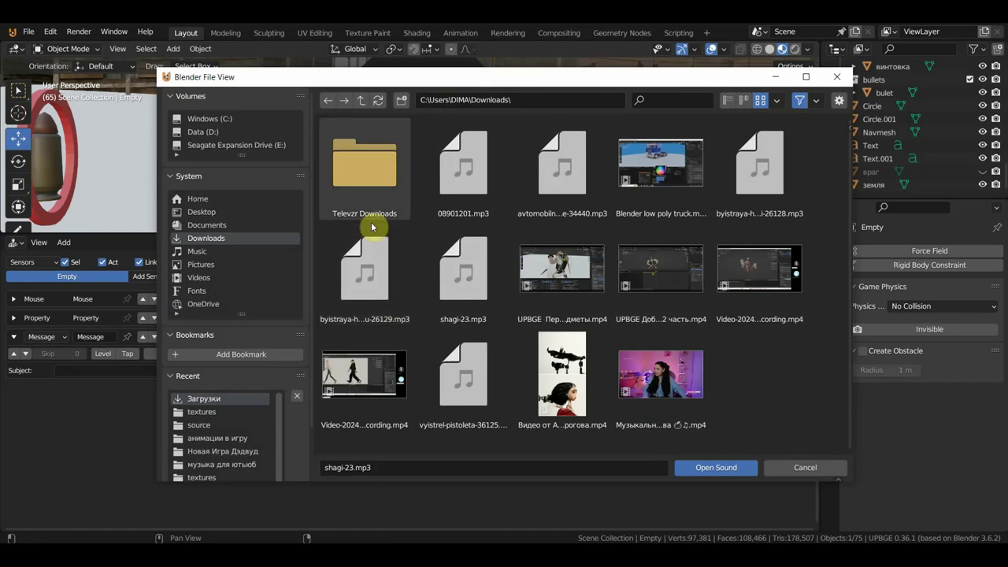
left_click(207, 225)
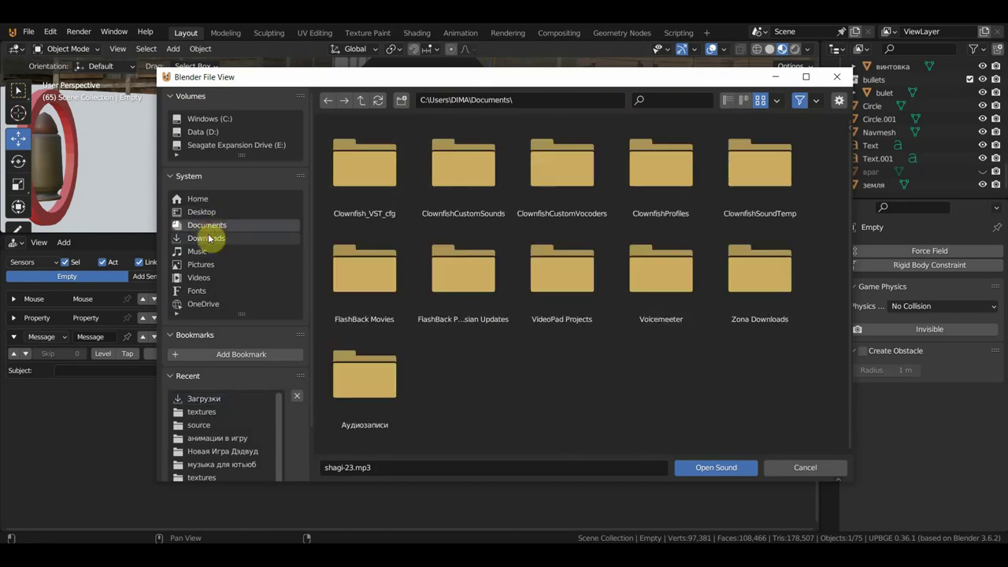
left_click(207, 238)
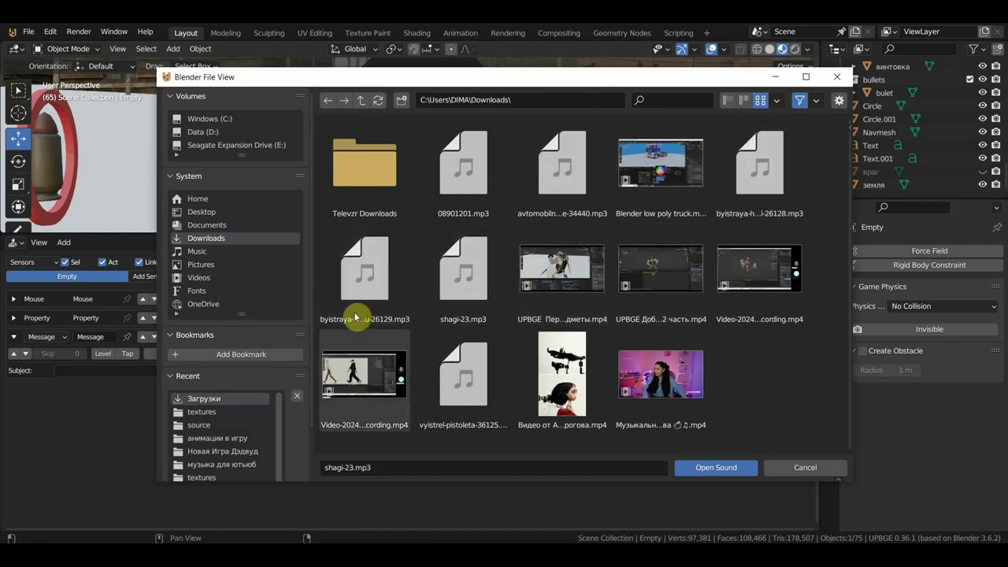
left_click(463, 394)
left_click(748, 466)
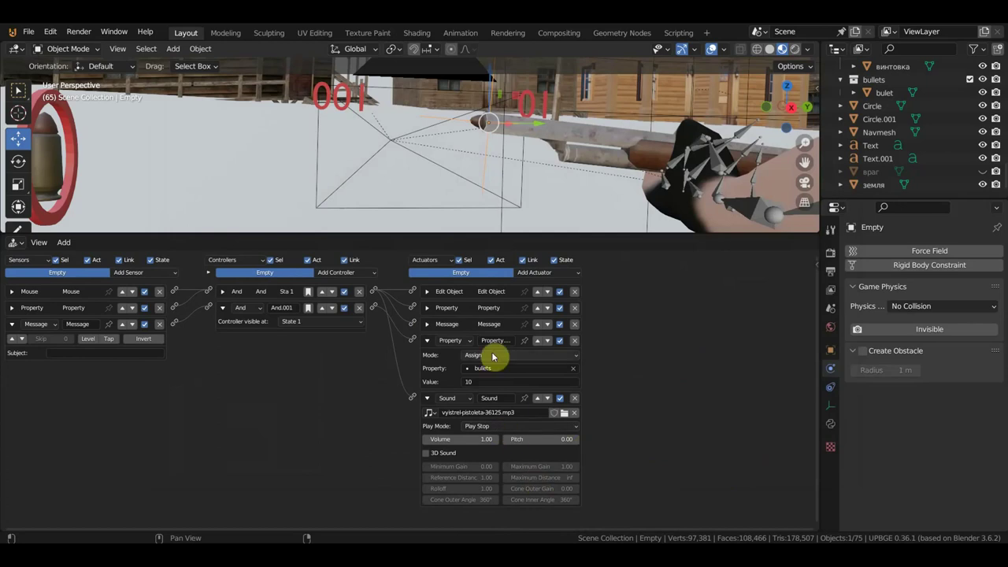
scroll(356, 263, "up", 2)
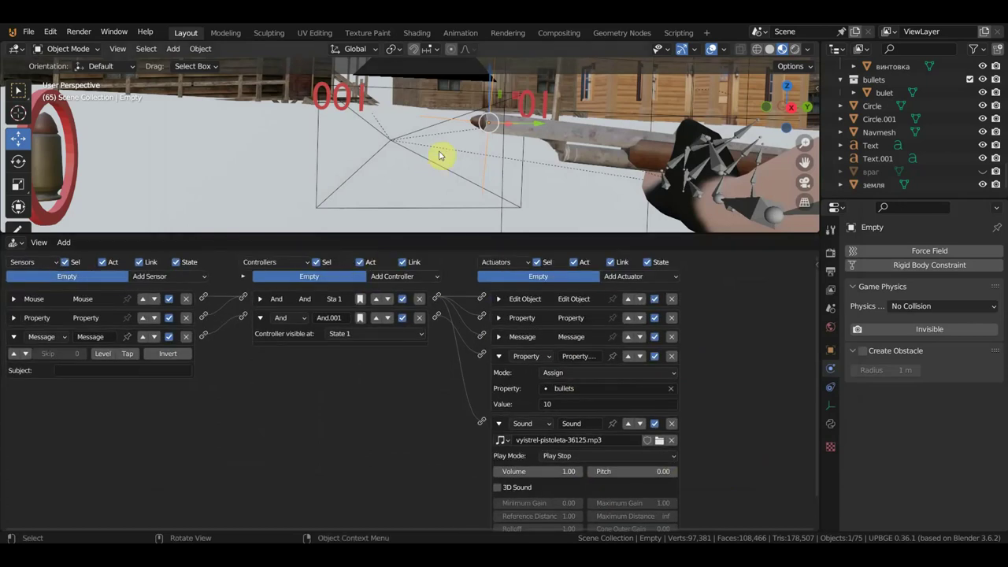
key("KP_0")
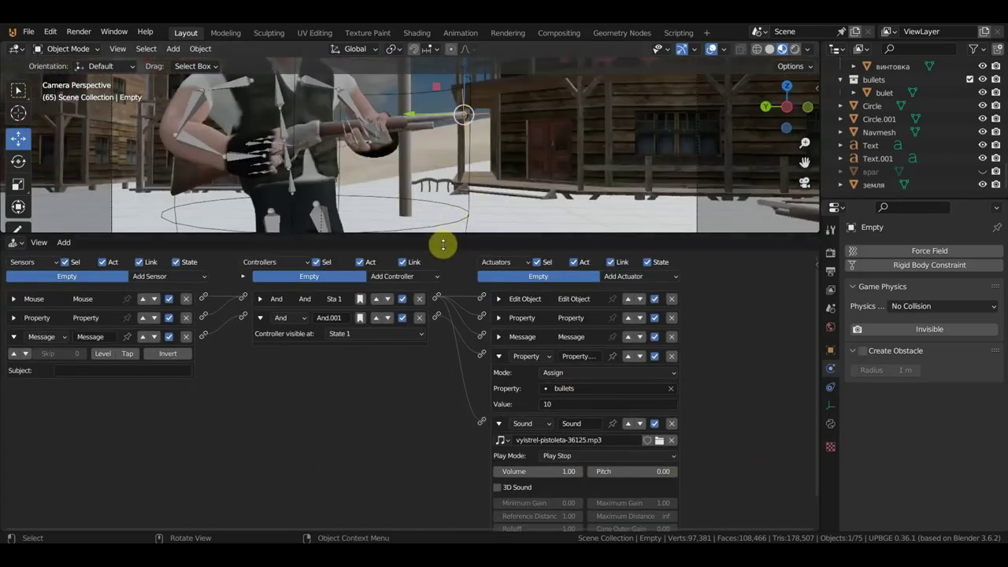
left_click_drag(444, 245, 464, 517)
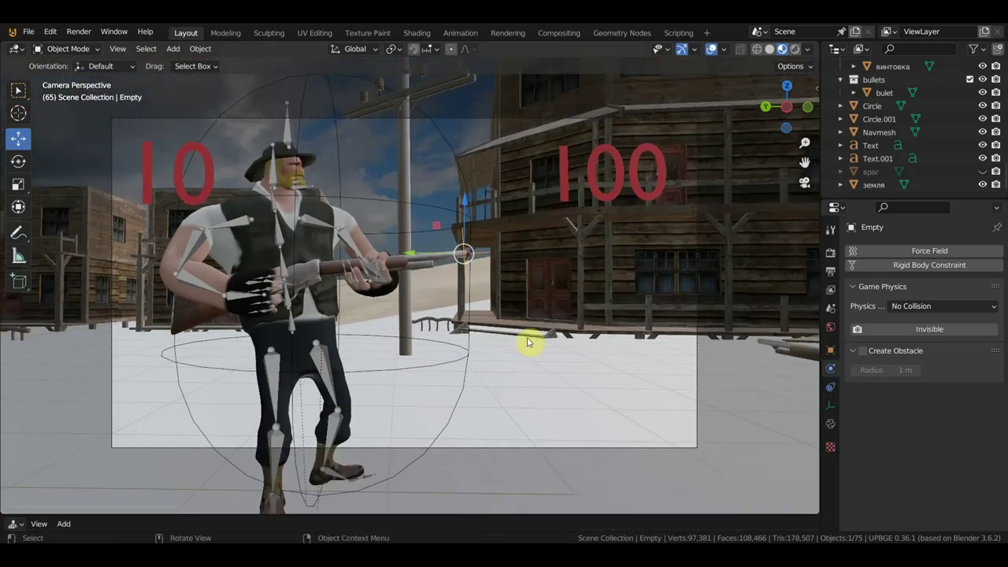
key("p")
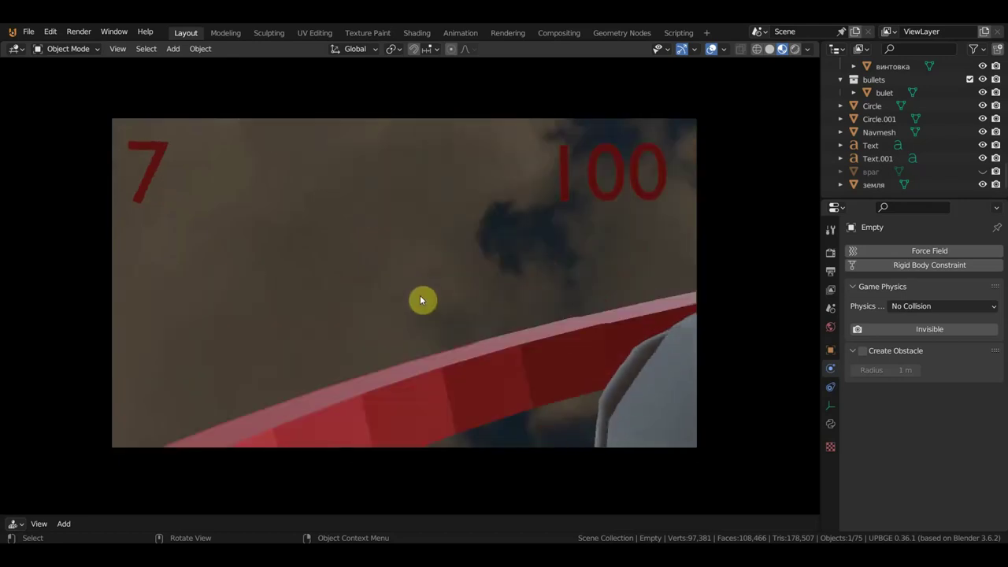
key("Escape")
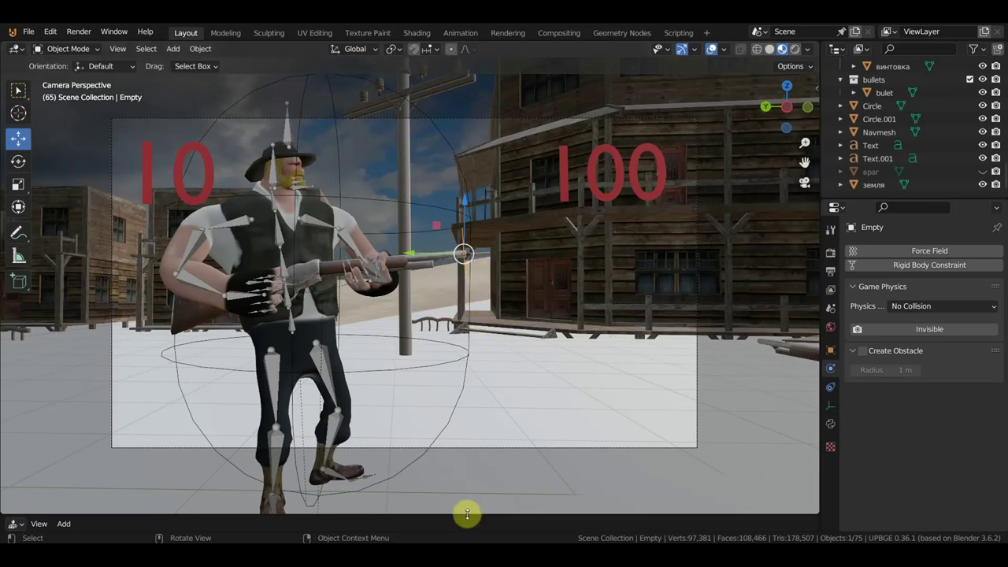
mouse_move(467, 514)
left_mouse_down()
mouse_move(498, 205)
mouse_move(485, 175)
left_mouse_up()
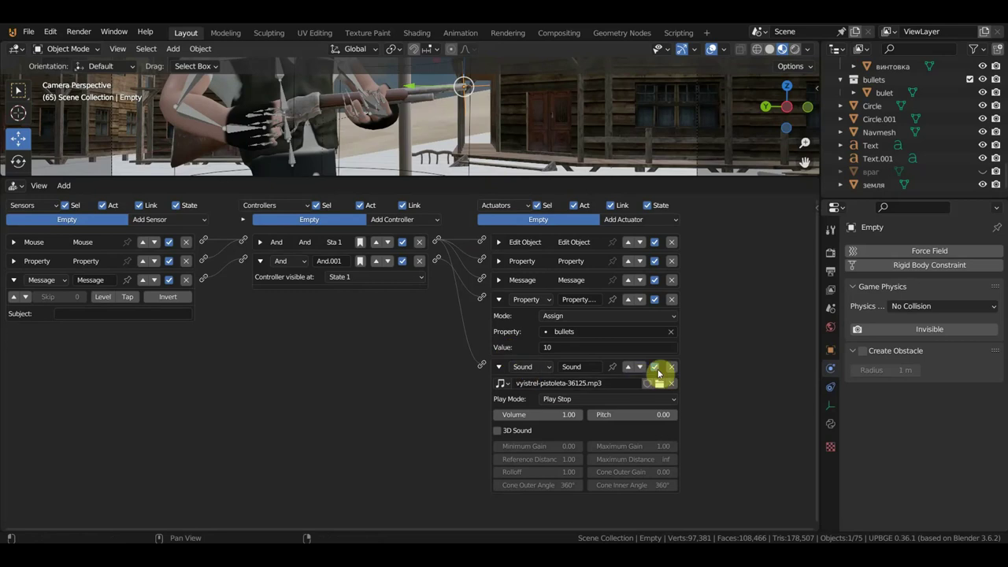
Delete the Empty's Sound actuator and enlarge the logic editor to show its remaining bricks.
left_click(672, 367)
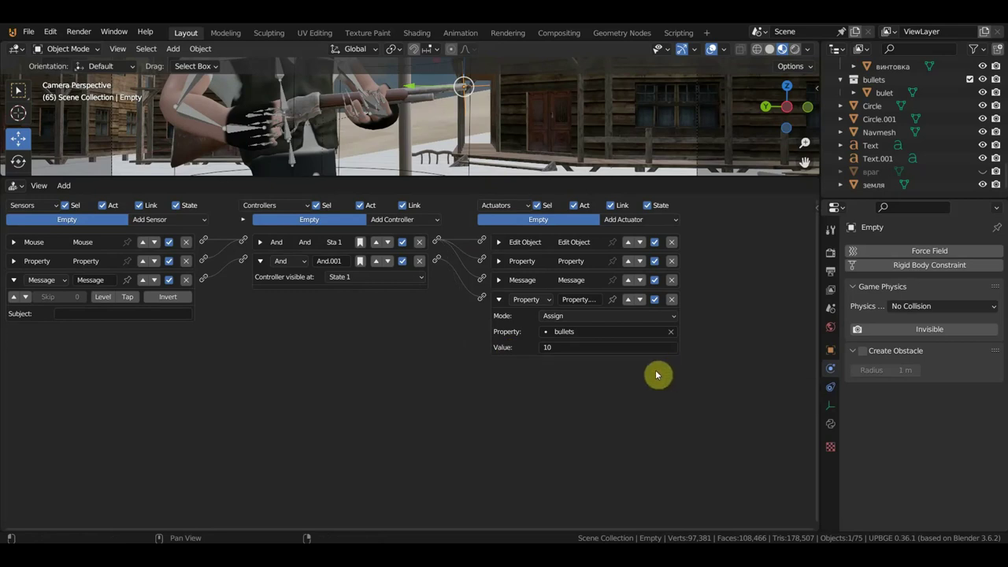
left_click(166, 221)
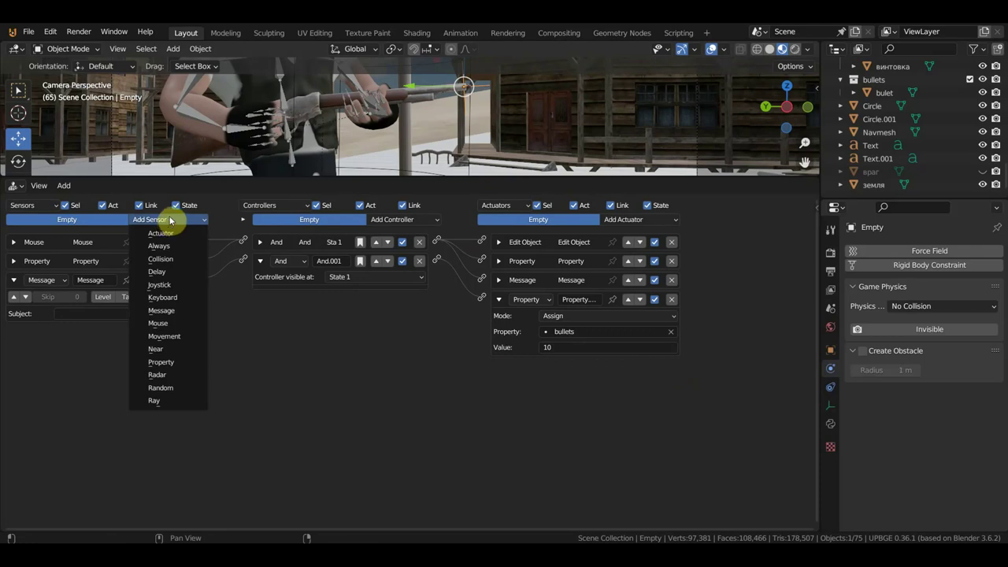
scroll(476, 114, "down", 5)
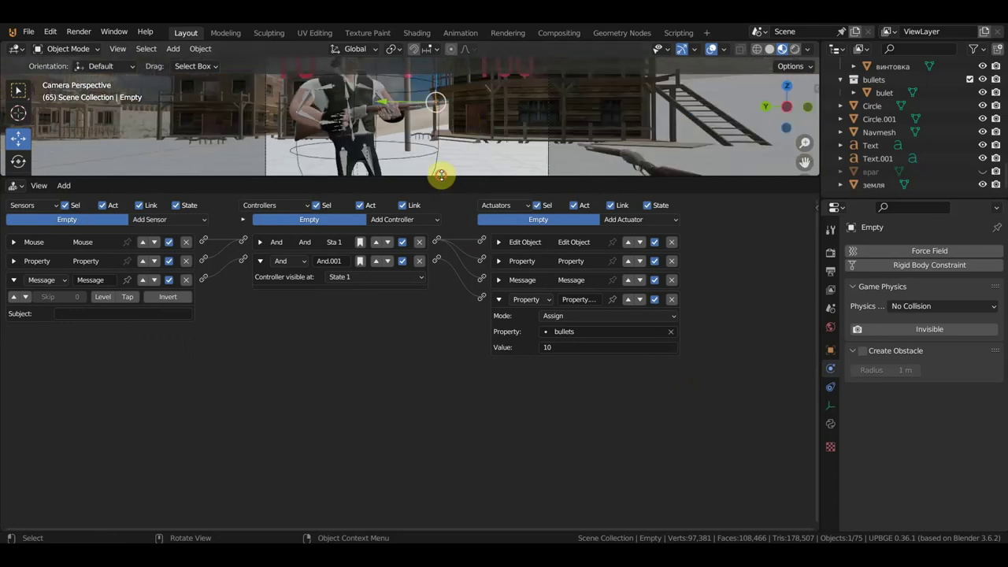
left_click_drag(441, 175, 452, 322)
scroll(450, 223, "up", 4)
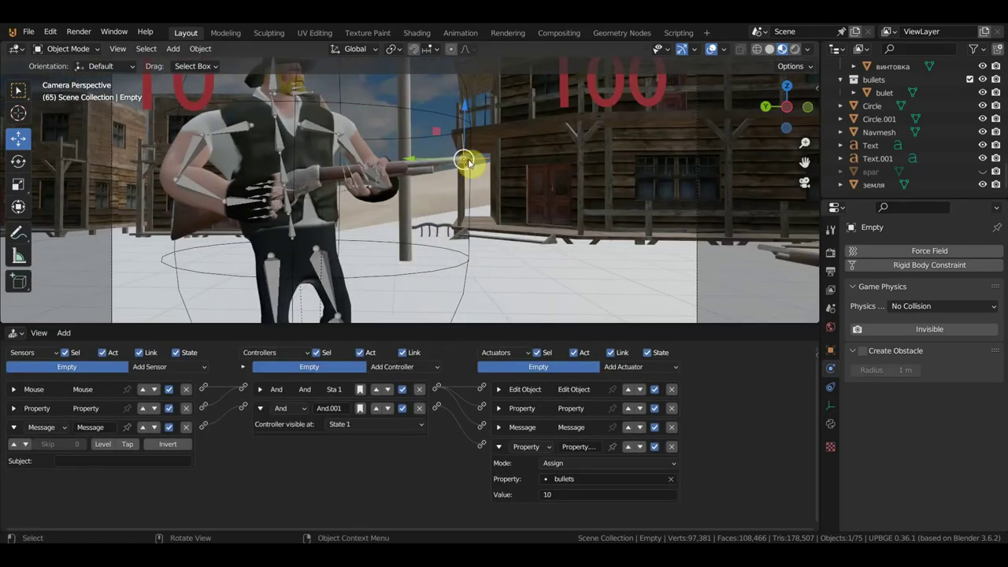
left_click_drag(387, 323, 427, 195)
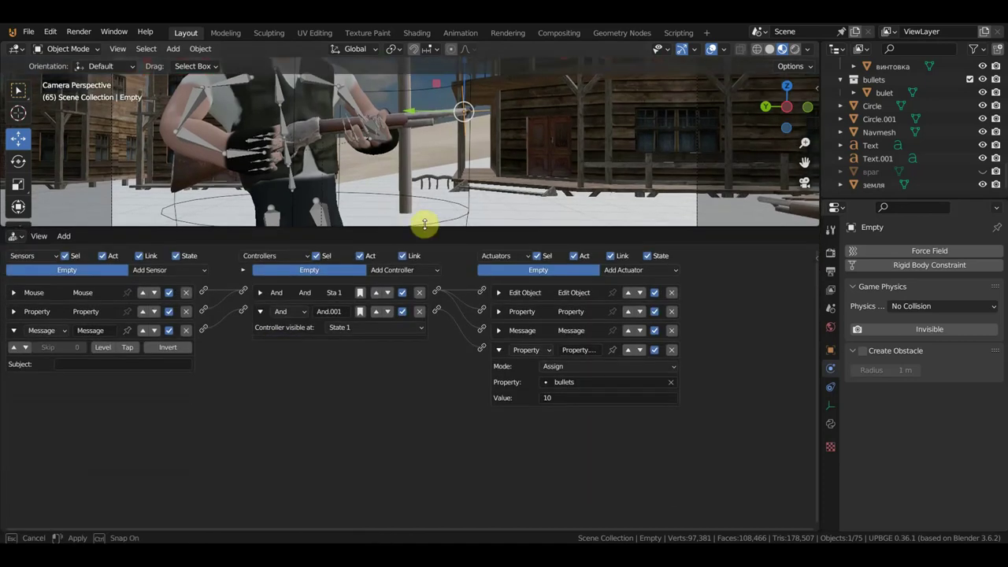
Wire a new Mouse.001 sensor to a Sound actuator playing vyistrel-pistoleta-36125.mp3 in Loop Stop mode.
left_click(189, 238)
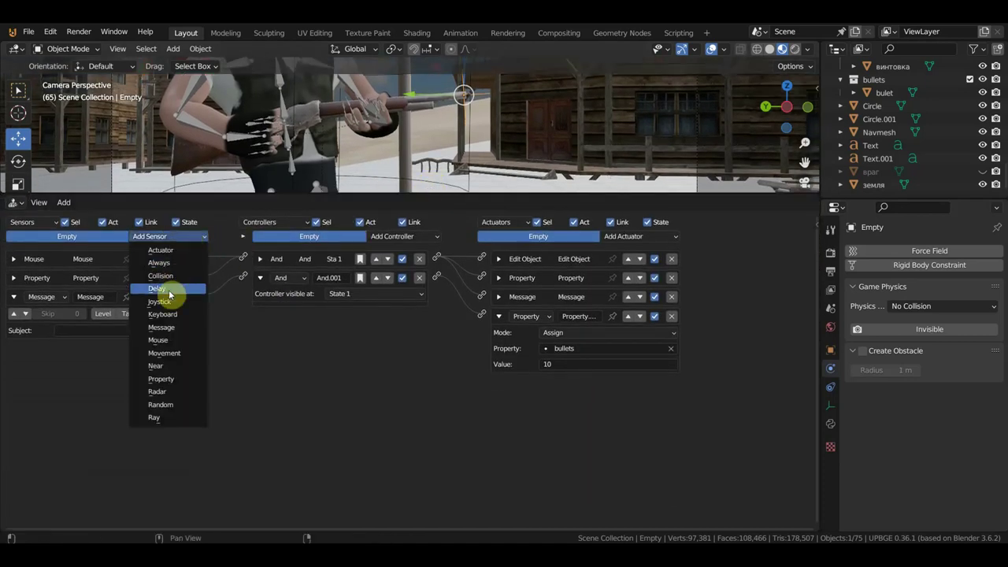
left_click(175, 341)
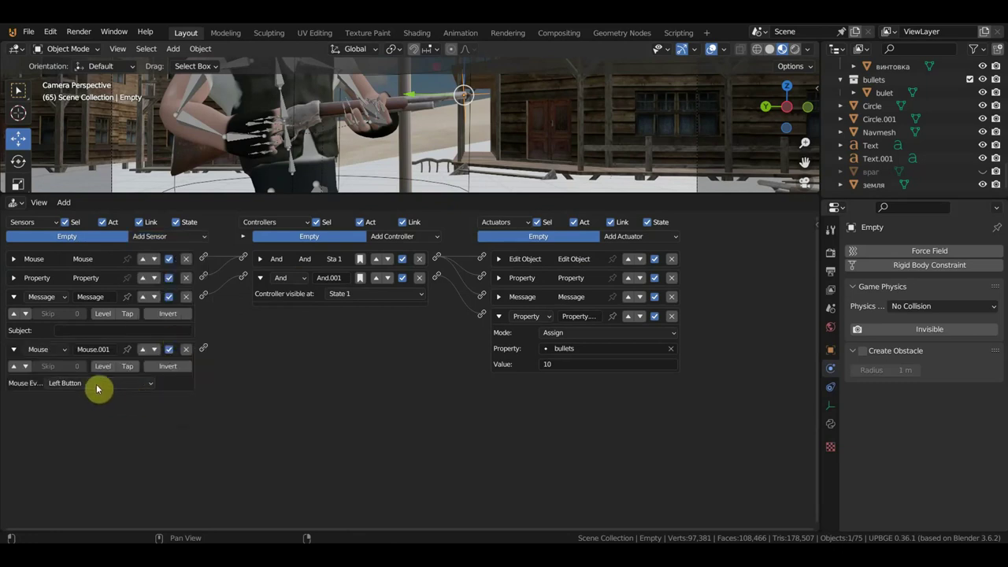
left_click(629, 238)
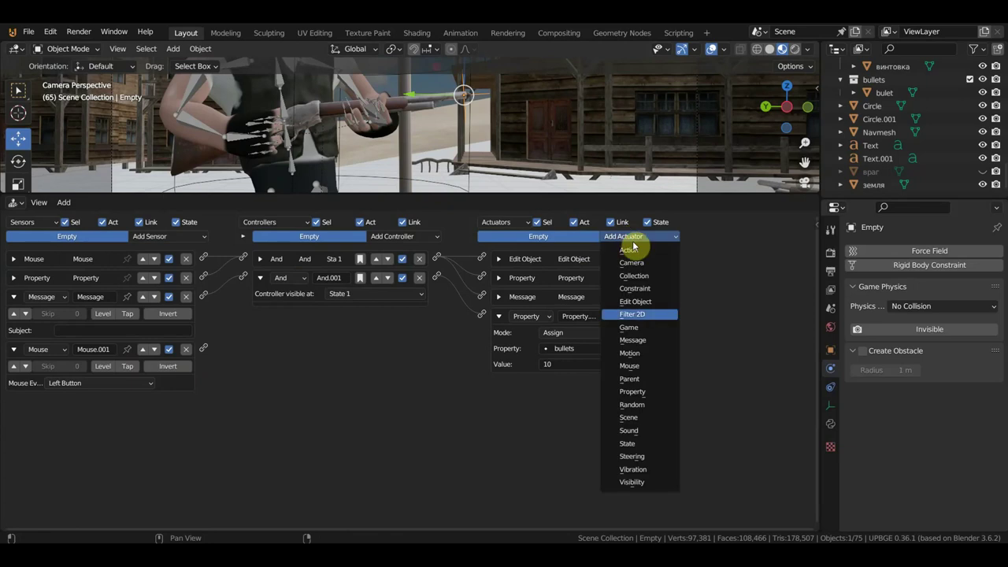
left_click(646, 436)
left_click_drag(203, 347, 483, 385)
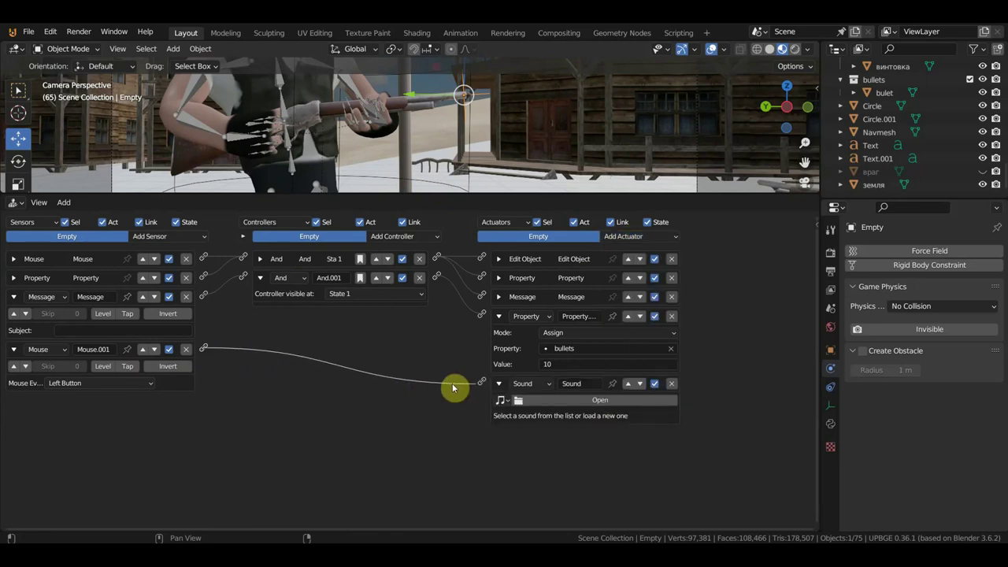
left_click(565, 400)
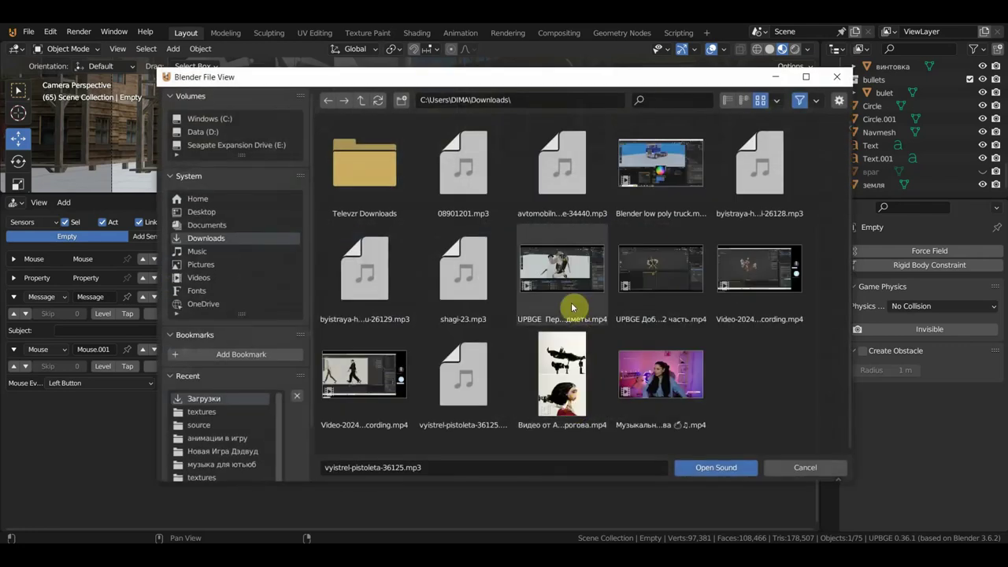
left_click(722, 470)
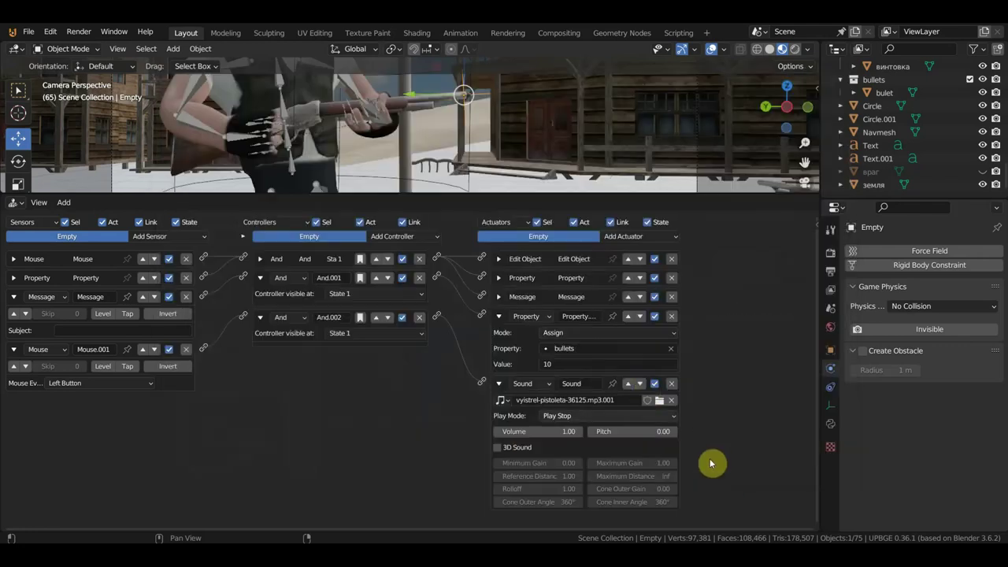
left_click(590, 415)
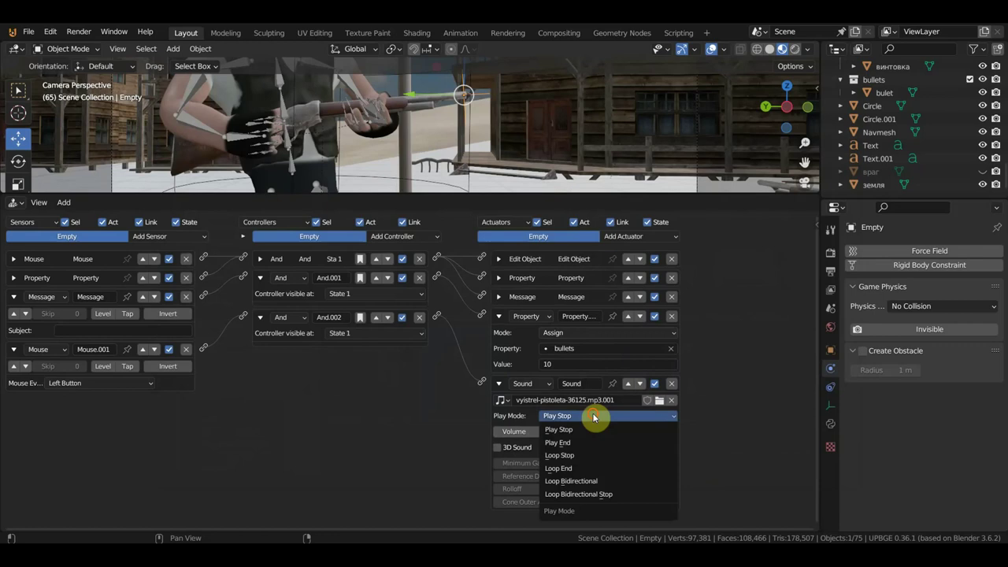
left_click(584, 456)
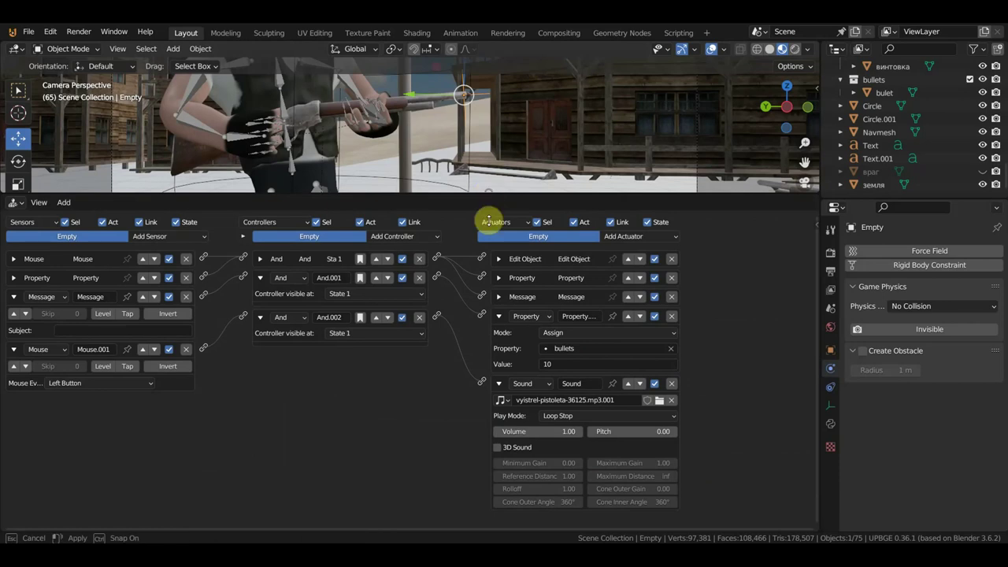
left_click_drag(488, 191, 510, 428)
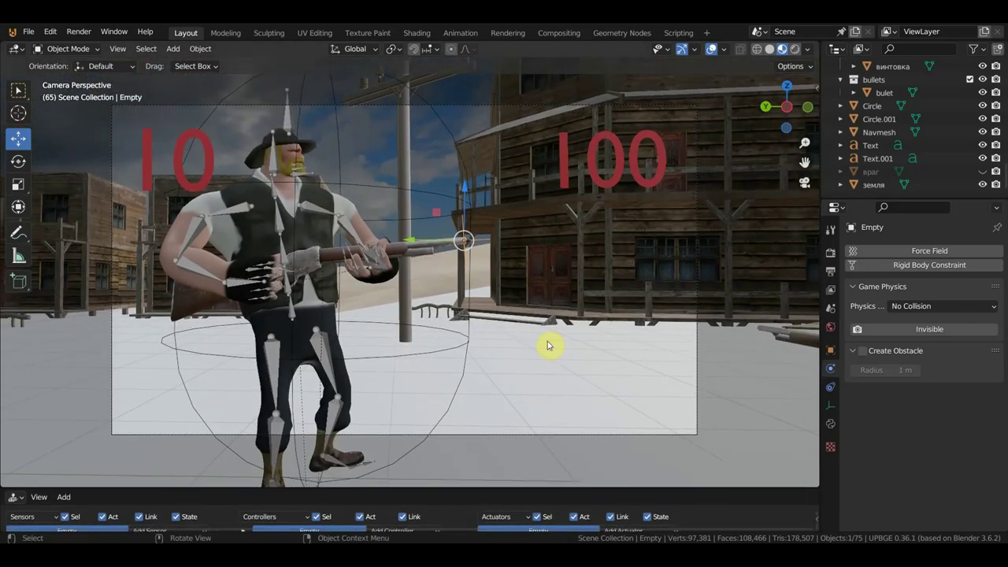
Play-test the gunshot sound twice, checking the враг and bulet objects between runs.
key("p")
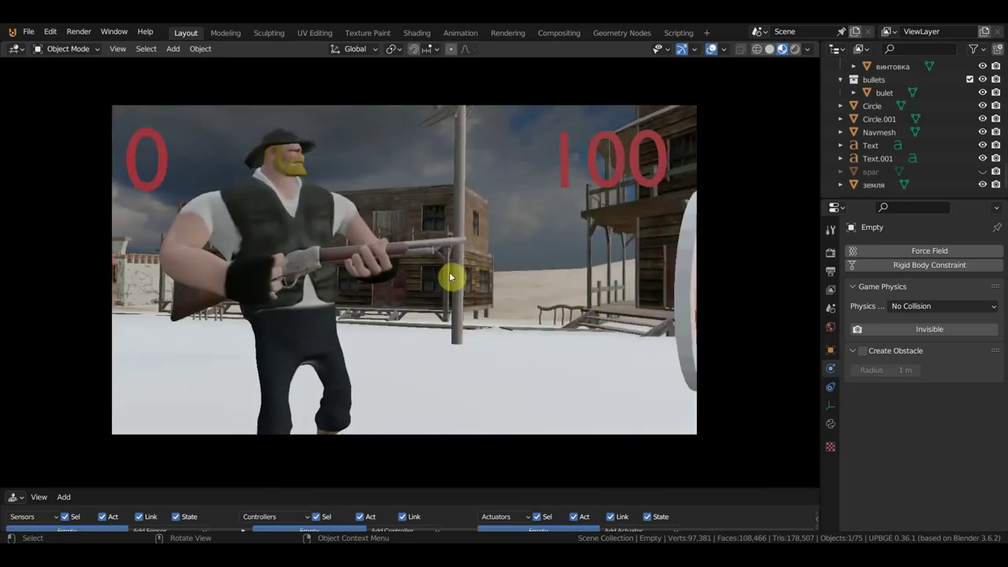
key("Escape")
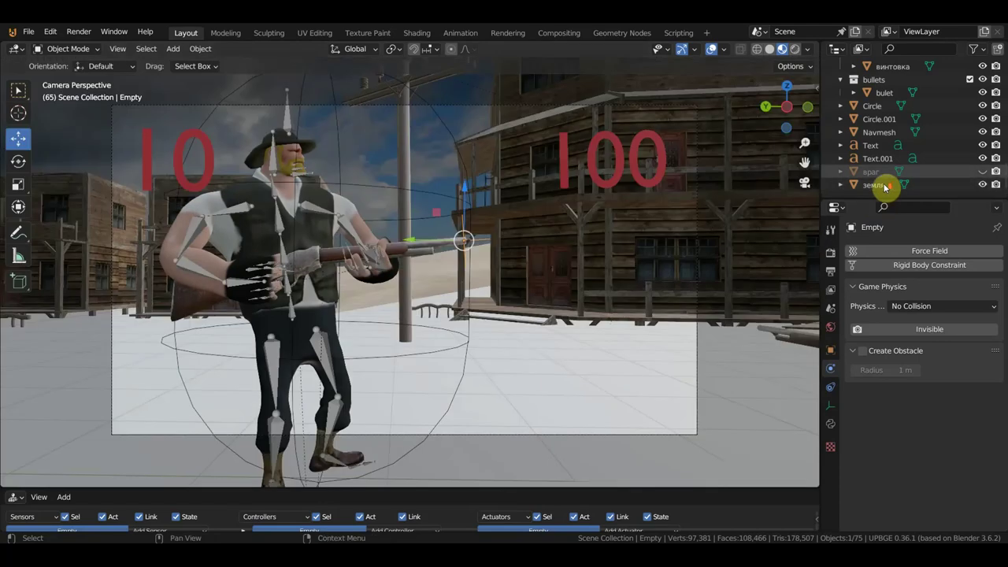
left_click(871, 172)
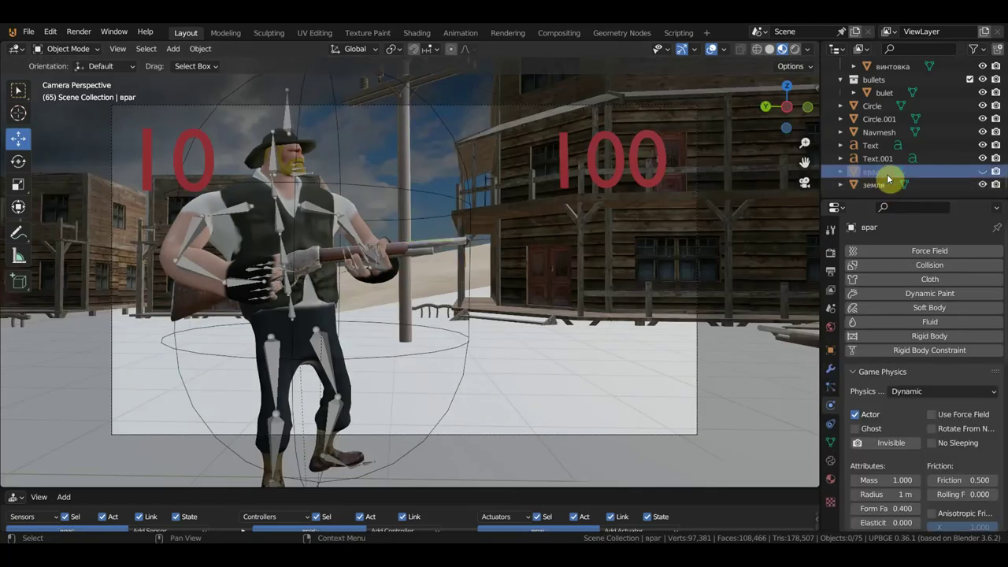
left_click(853, 93)
left_click(852, 95)
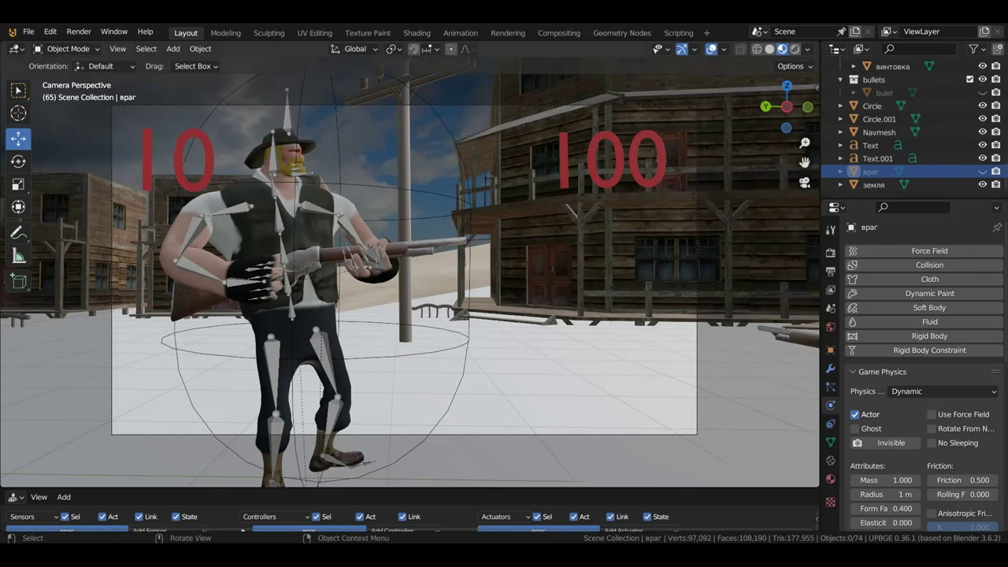
key("p")
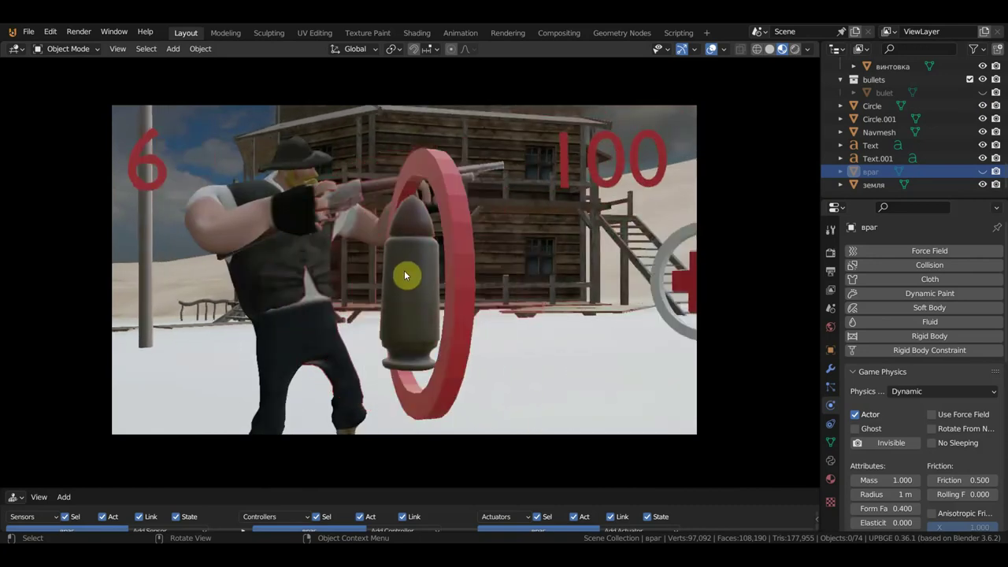
key("Escape")
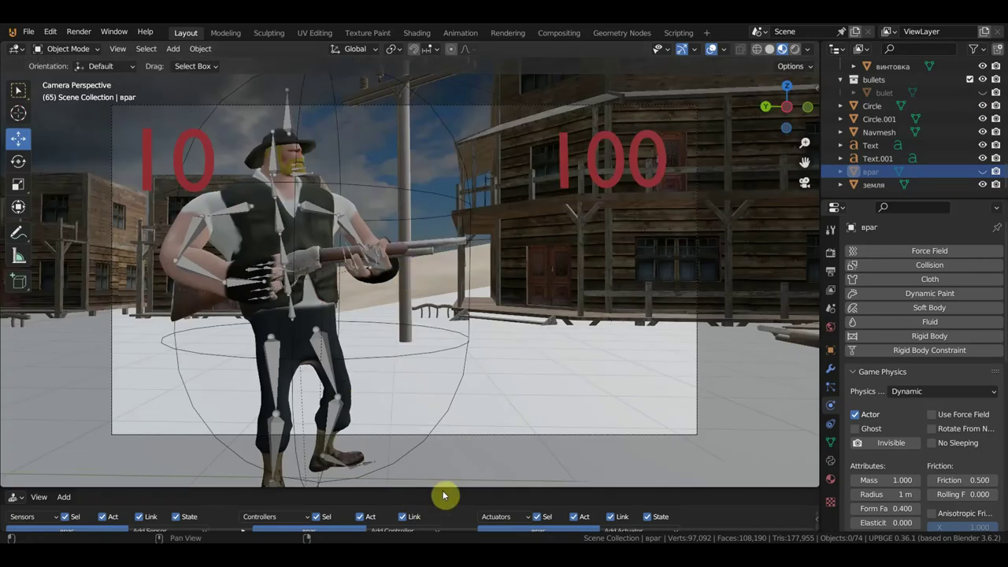
Enlarge the logic editor and switch from Cube.003 back to the Empty's bricks.
left_click_drag(443, 489, 474, 295)
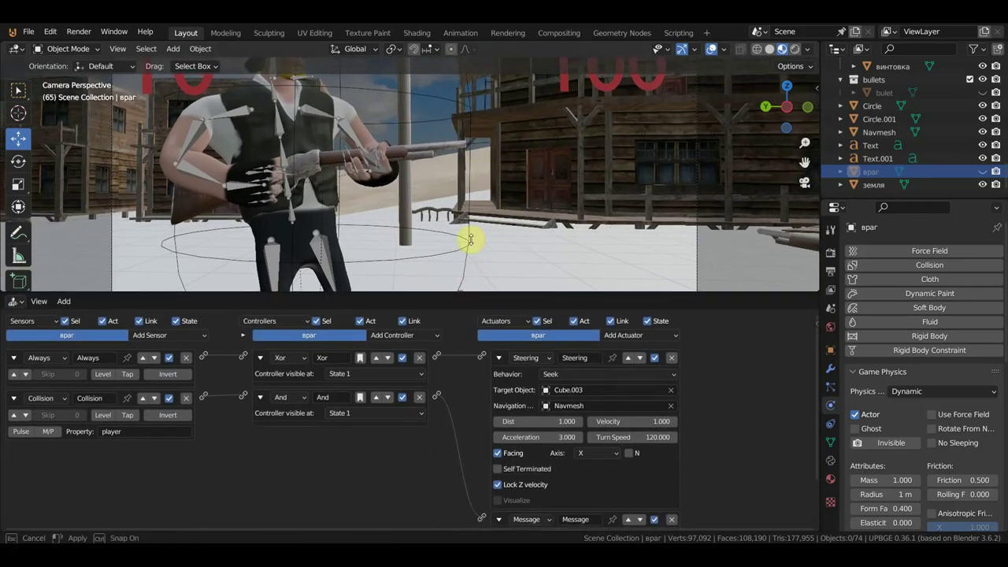
left_click_drag(460, 295, 472, 220)
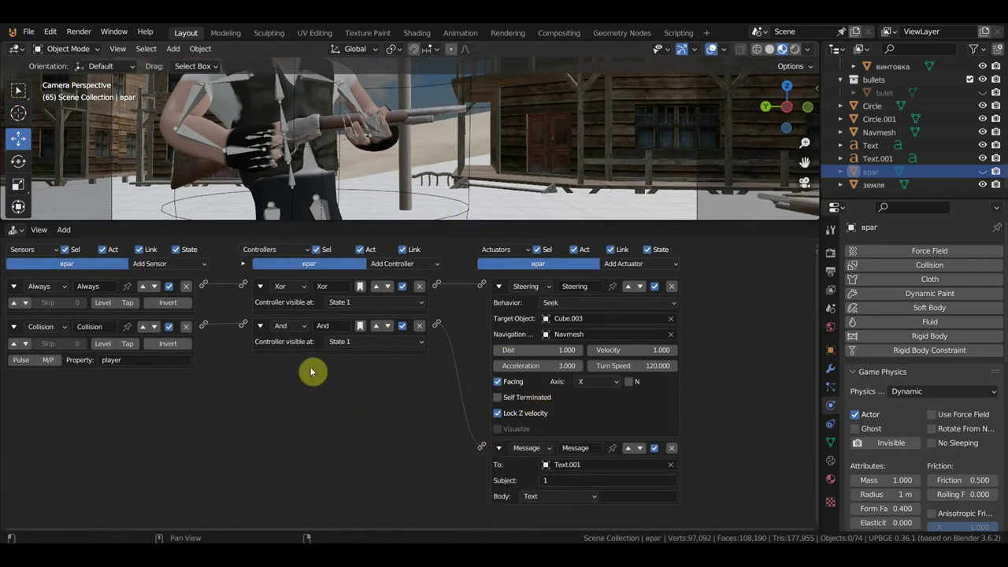
left_click(473, 121)
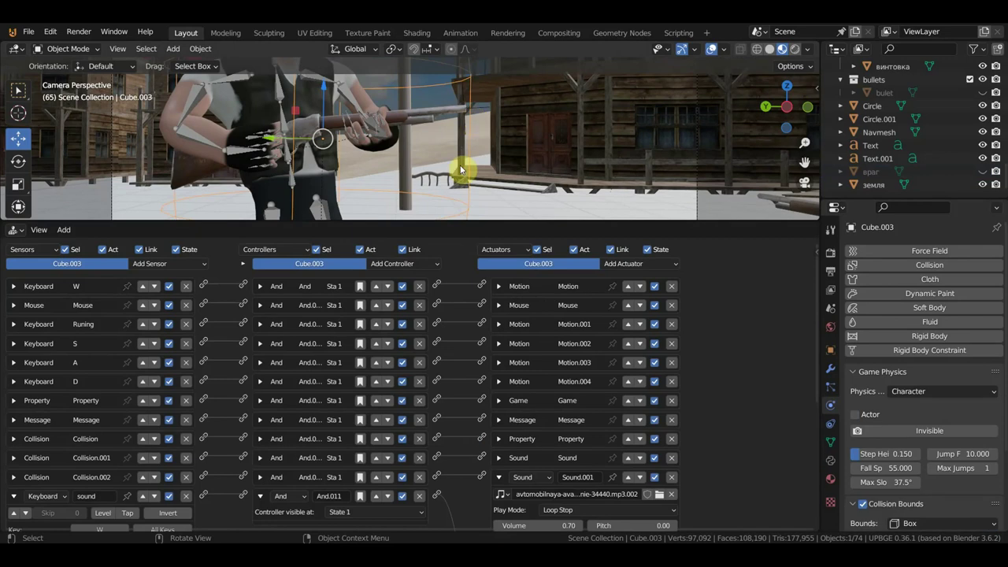
left_click(485, 111)
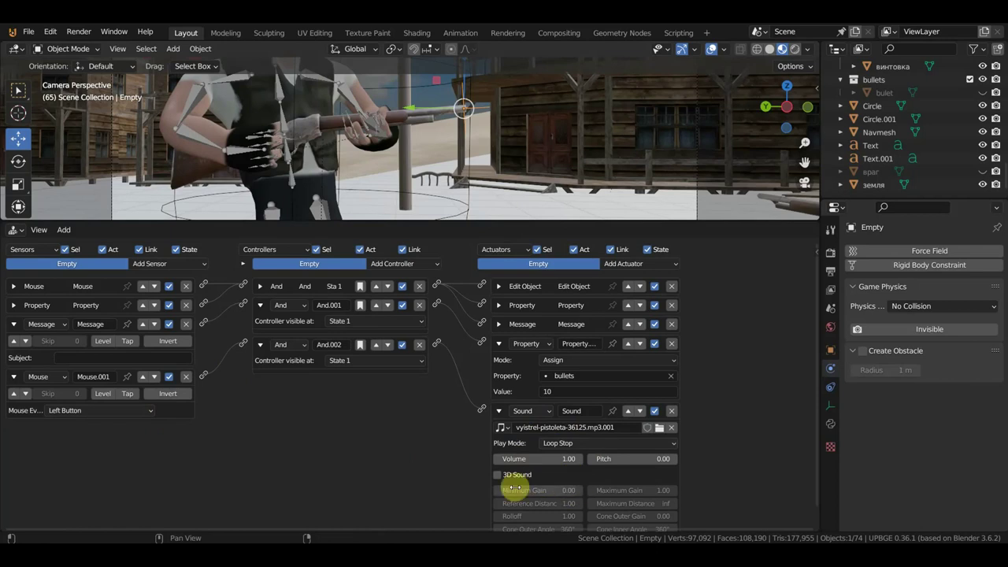
Delete the Empty's Mouse.001 sensor, And.002 controller and gunshot Sound actuator.
left_click(12, 396)
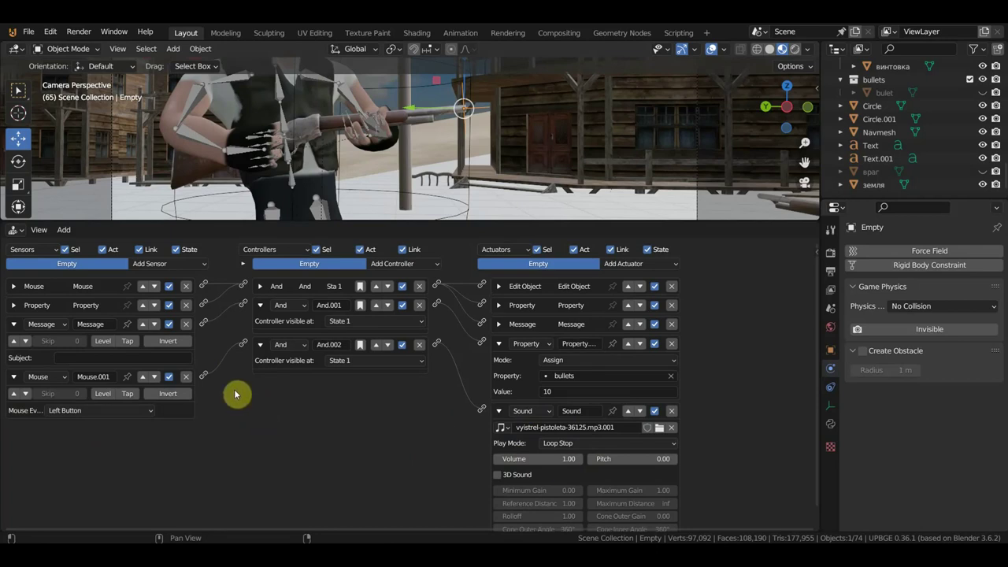
left_click(186, 376)
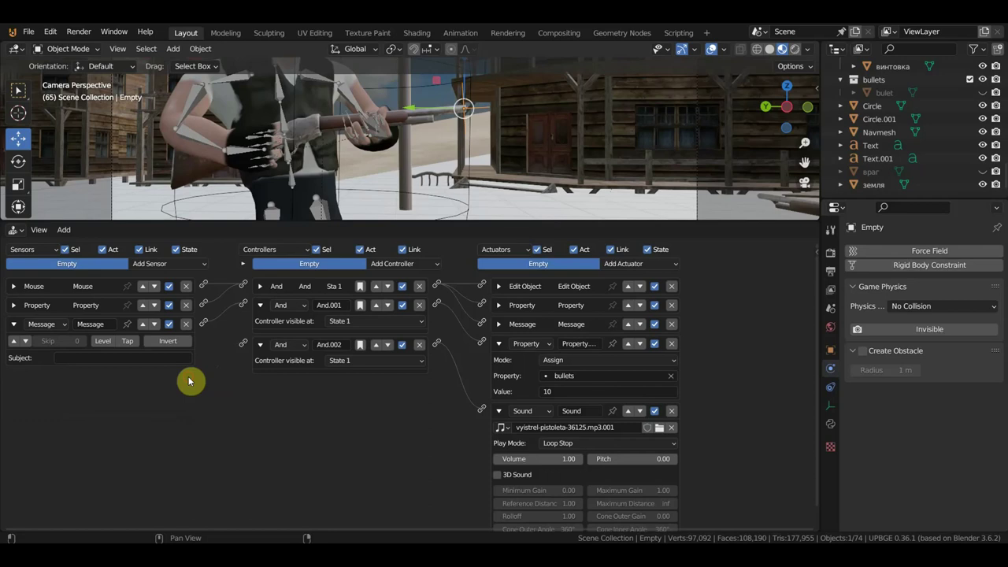
left_click(419, 344)
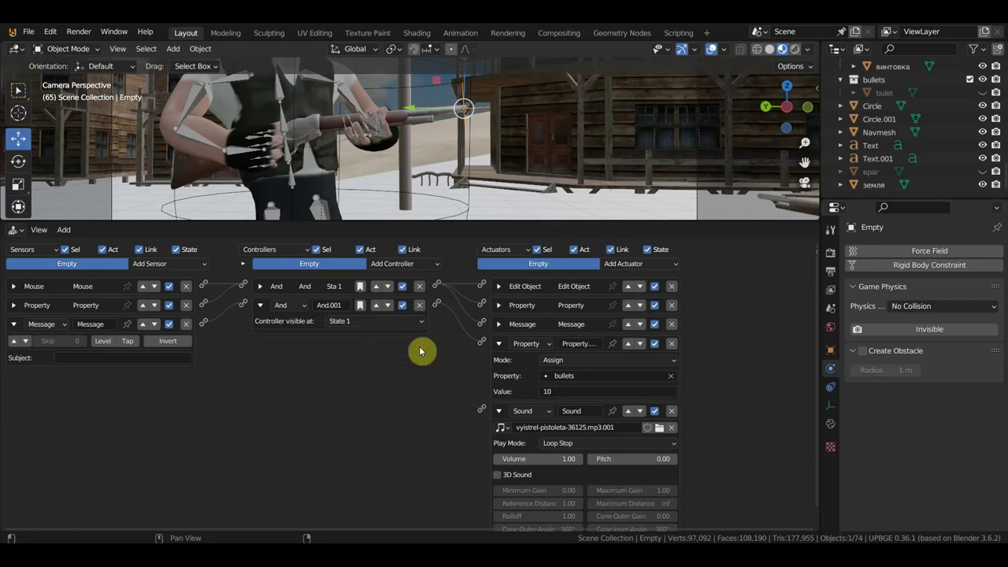
left_click(672, 411)
left_click_drag(574, 224, 598, 363)
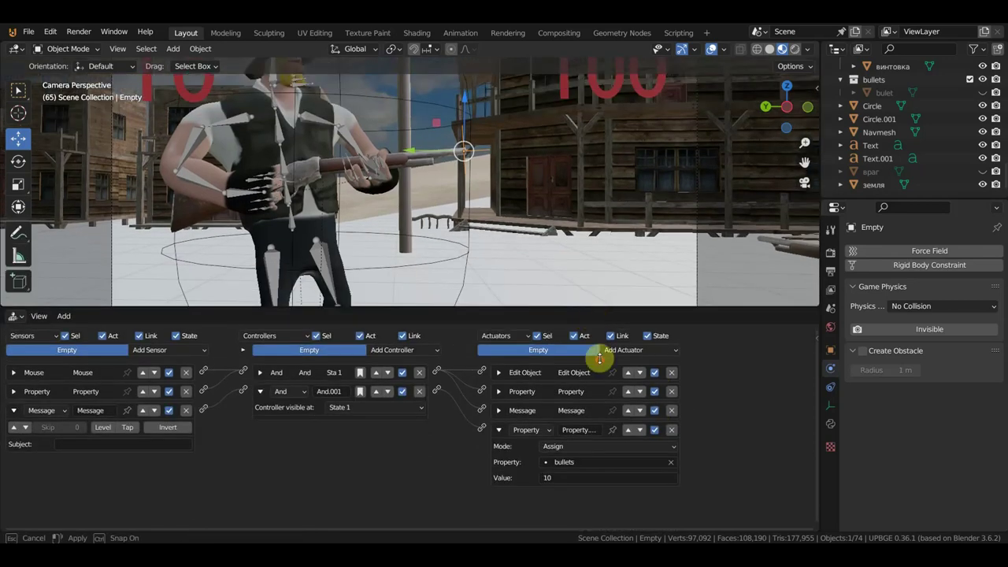
Select Cube.003 and stretch the logic editor to nearly full height to view its bricks.
left_click(470, 235)
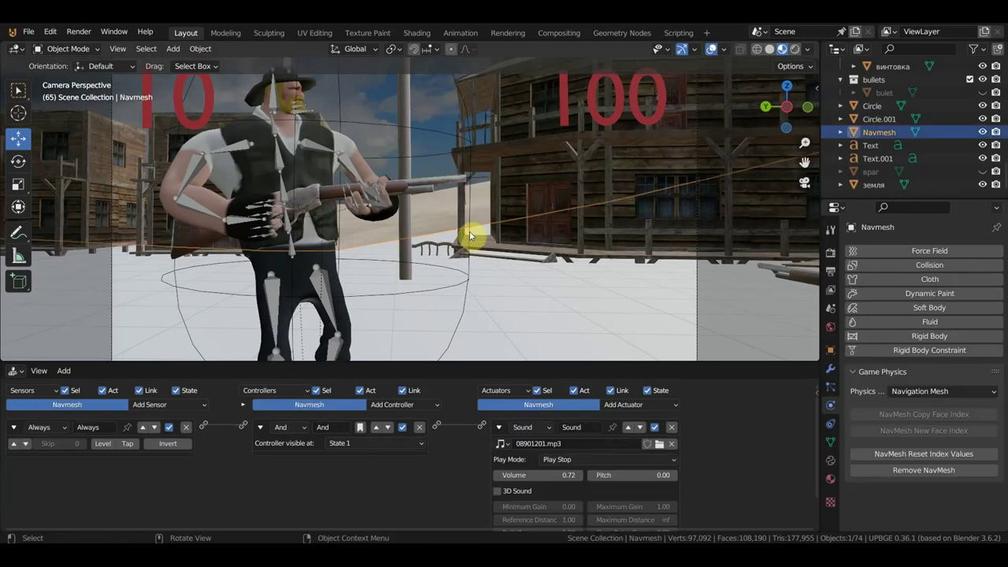
left_click(470, 234)
left_click(470, 235)
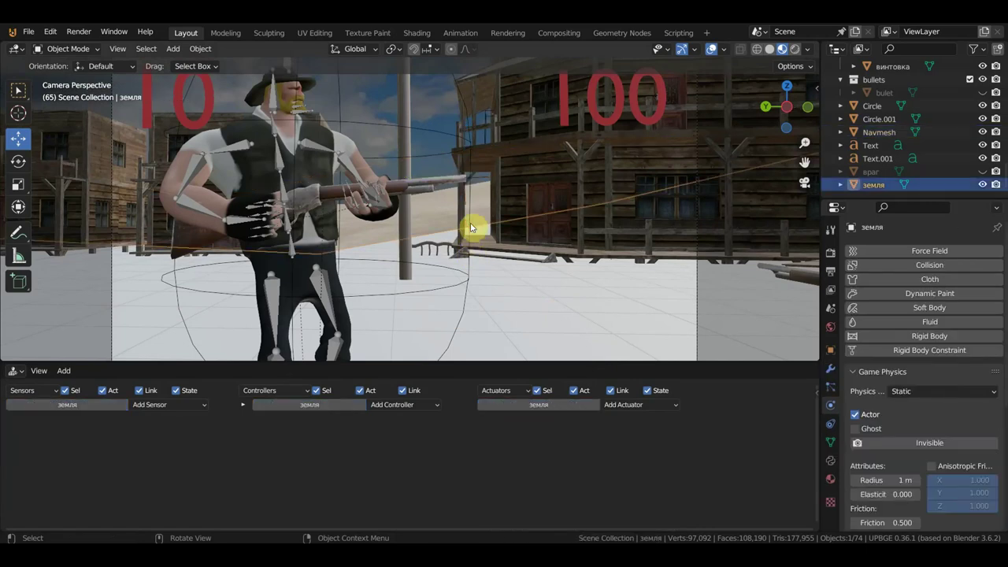
left_click(470, 226)
left_click(470, 222)
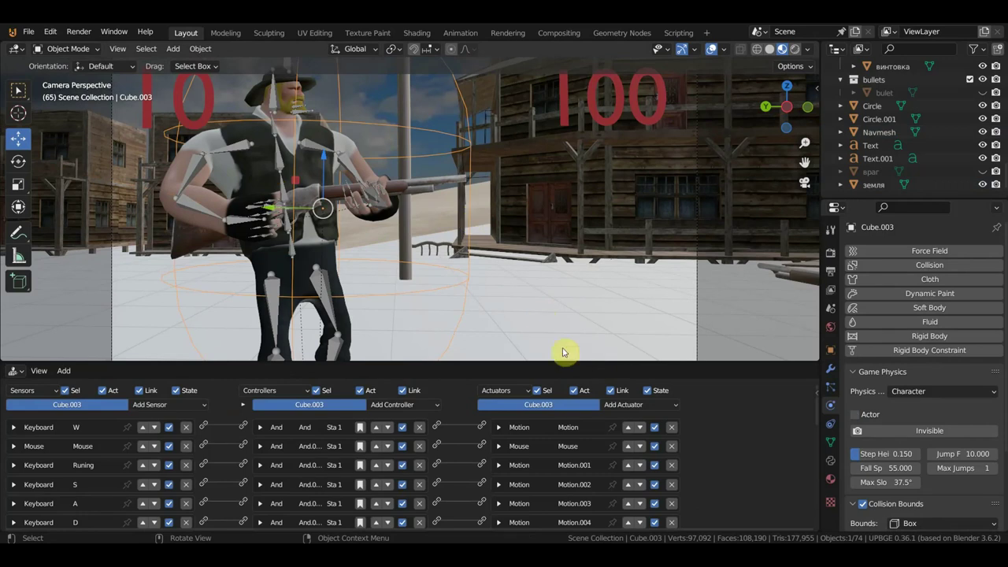
left_click_drag(562, 361, 590, 143)
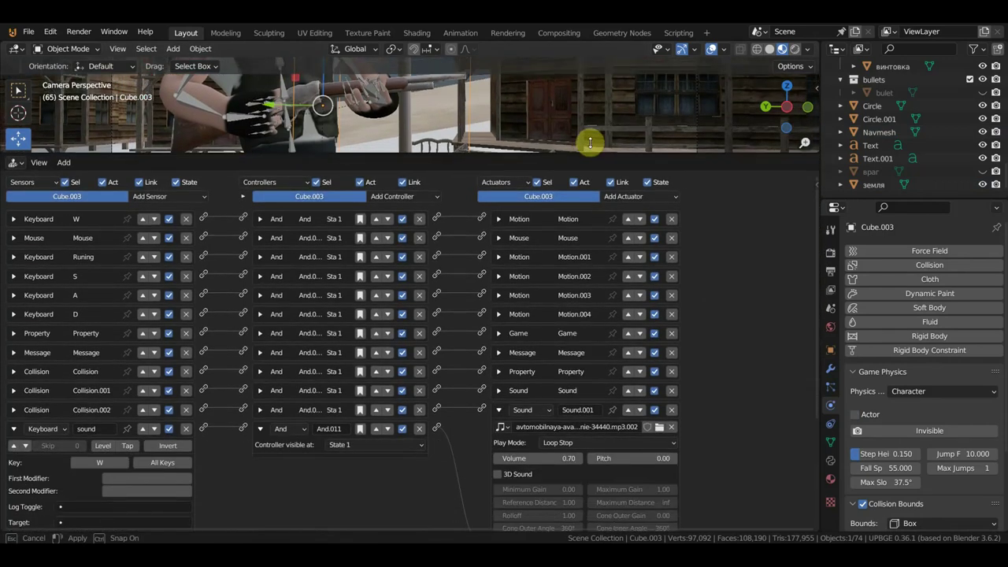
left_click_drag(590, 142, 596, 59)
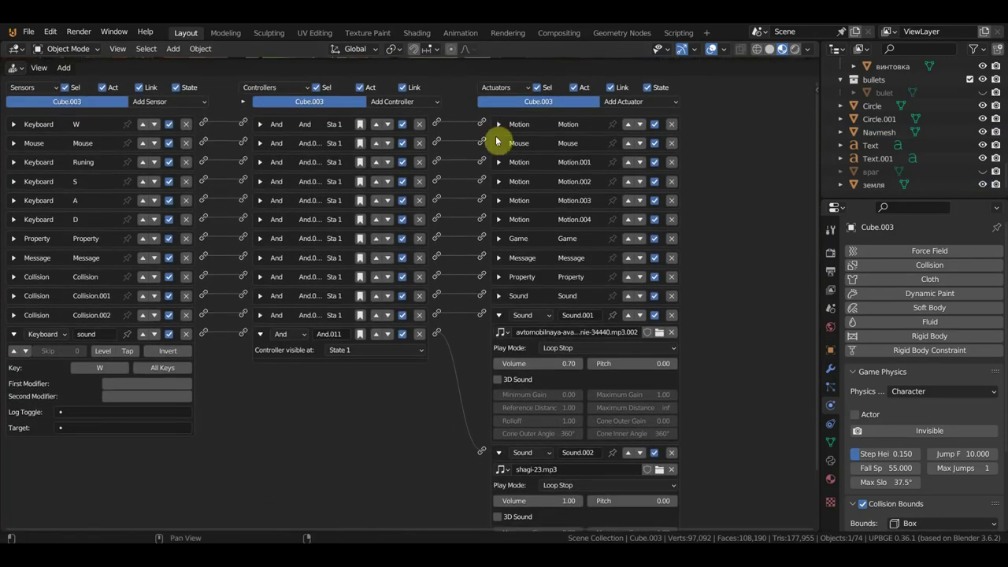
scroll(394, 309, "down", 1)
scroll(378, 407, "down", 1)
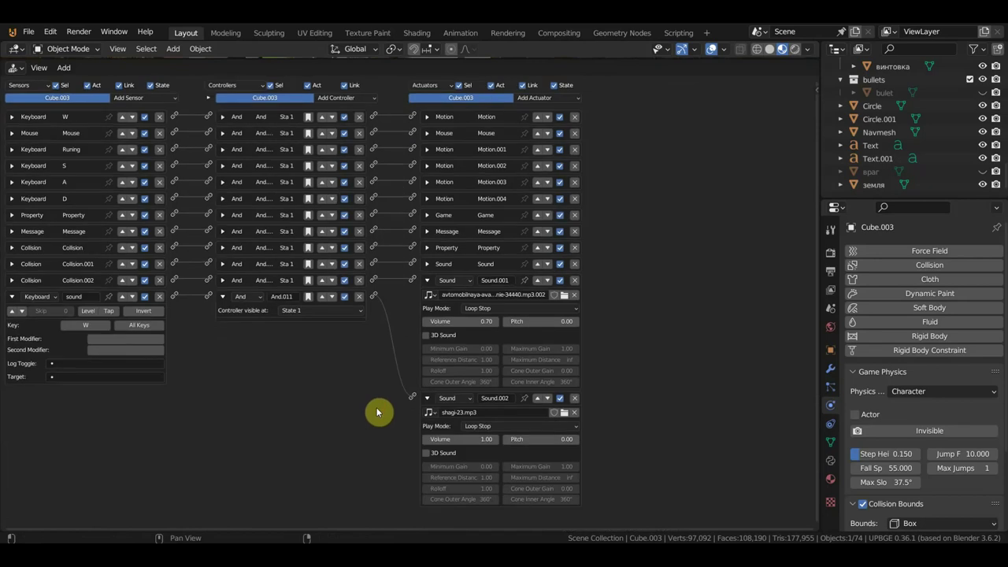
Collapse the Keyboard sensor, Sound.001 actuator and And.011 controller, then enlarge the 3D viewport.
left_click(11, 297)
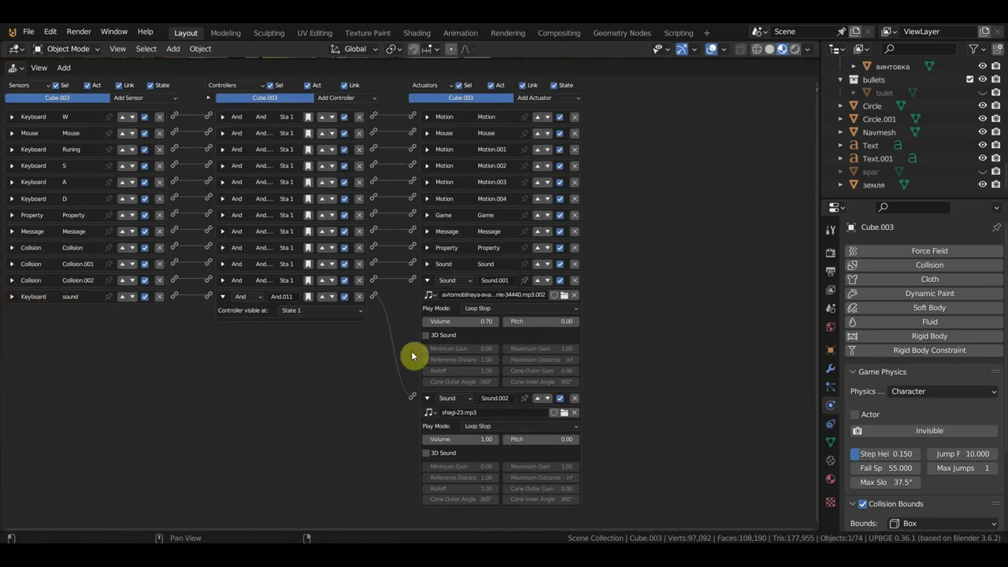
left_click(428, 281)
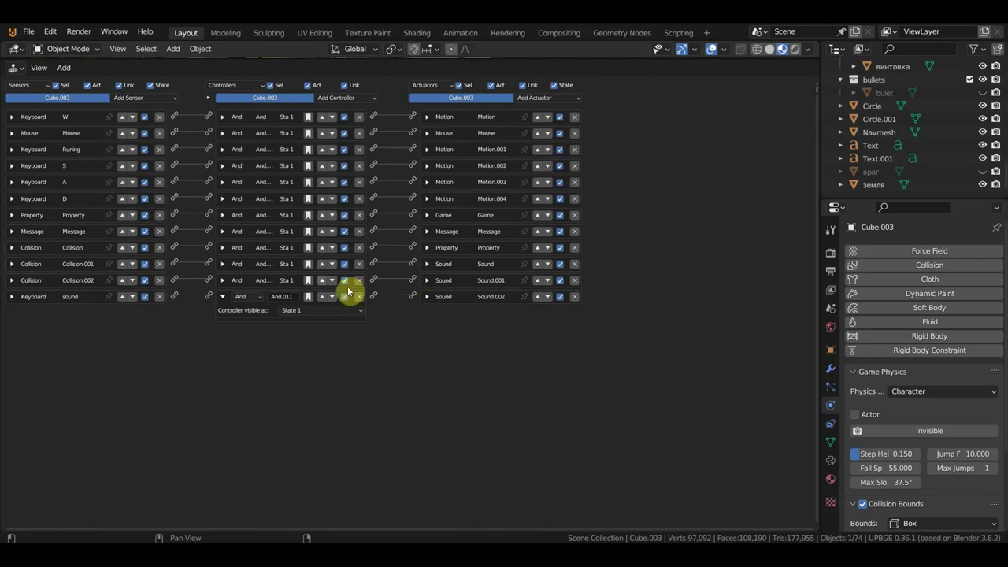
left_click(223, 297)
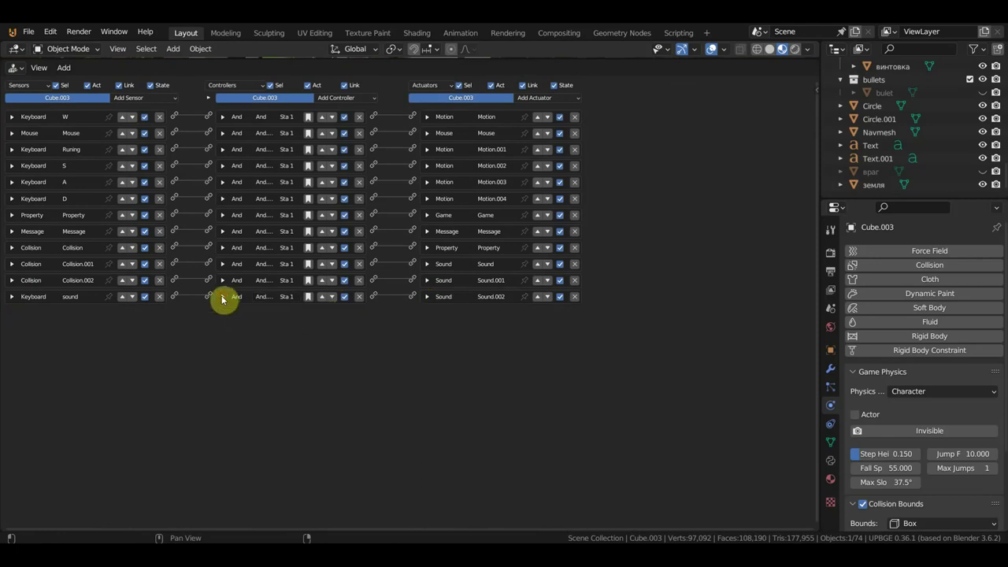
left_click(142, 99)
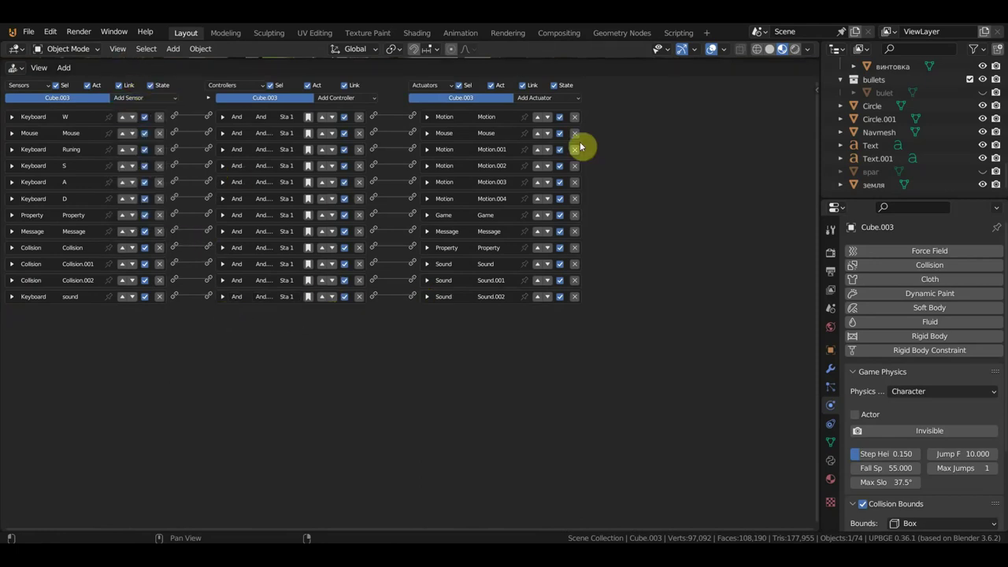
mouse_move(531, 56)
left_mouse_down()
mouse_move(551, 192)
mouse_move(528, 291)
left_mouse_up()
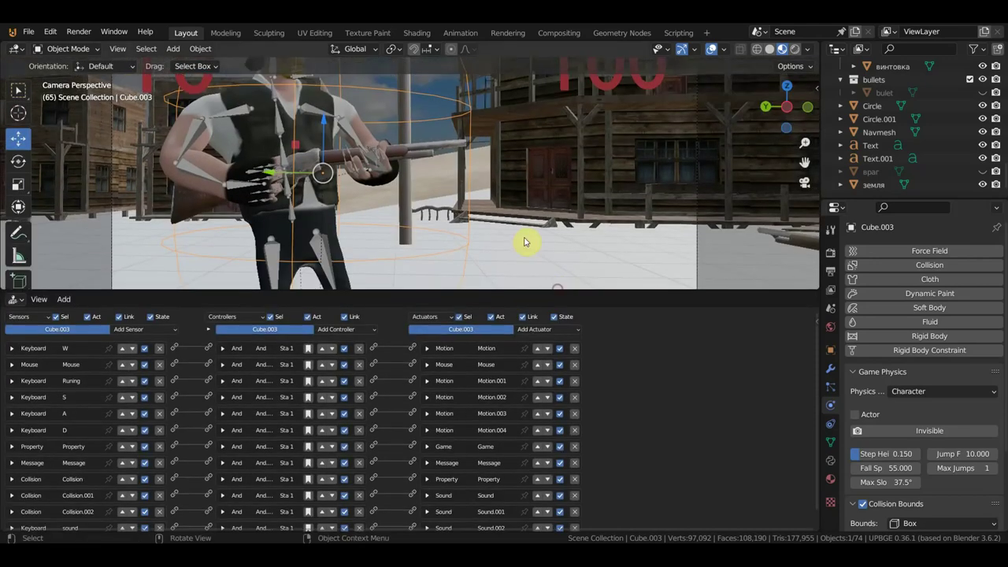
Give the Empty a Collision sensor whose Property filter is bulet.
left_click(476, 141)
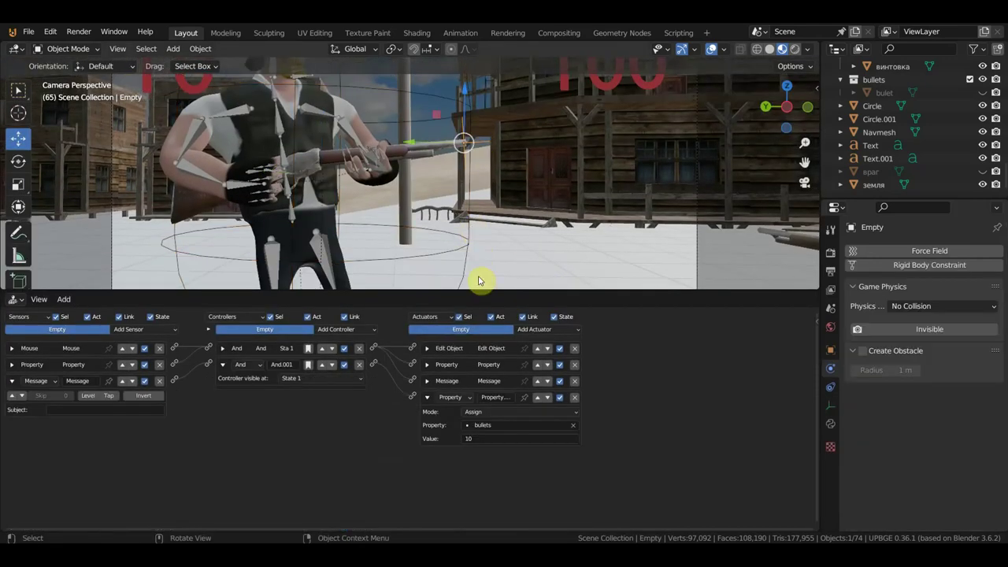
left_click_drag(479, 290, 522, 166)
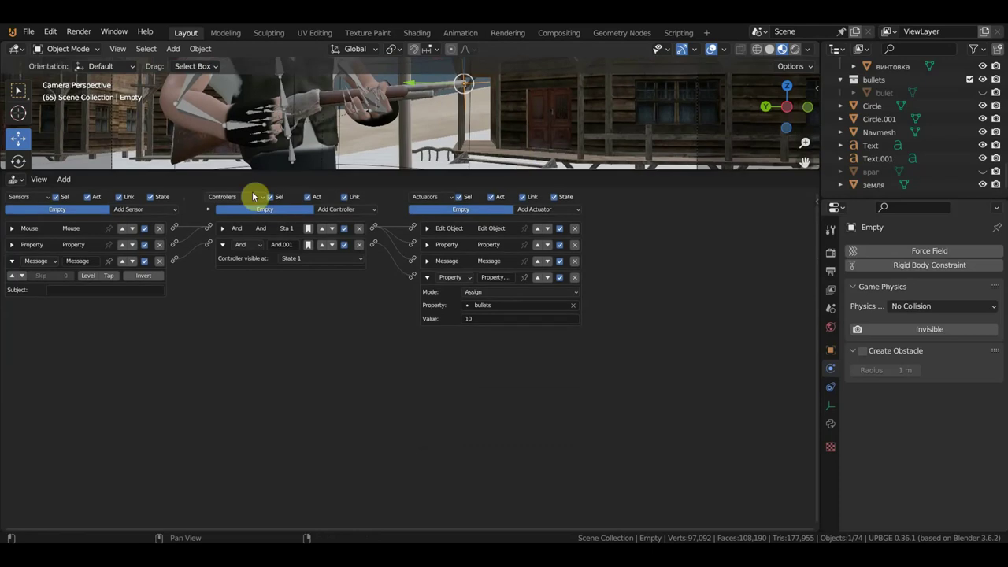
left_click(140, 209)
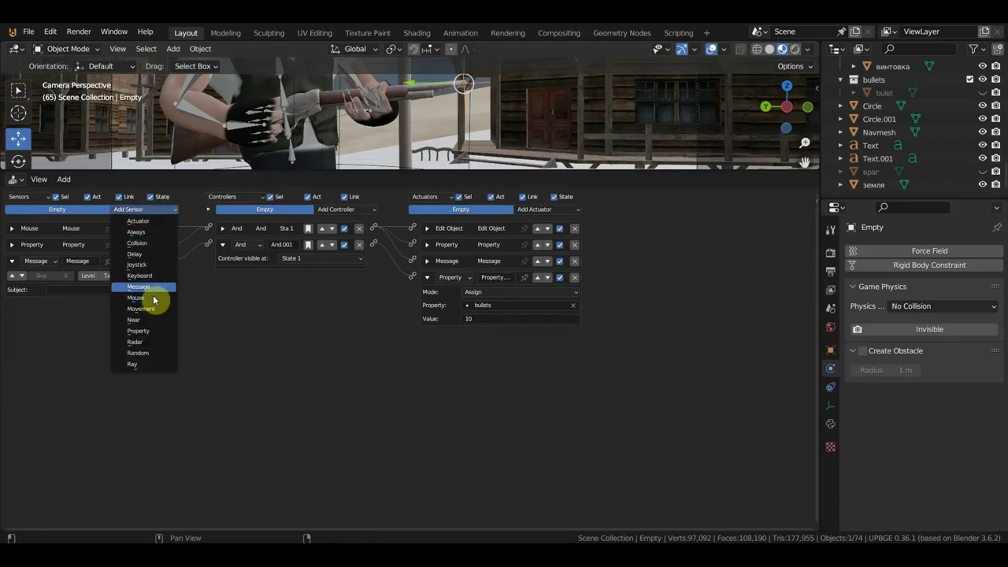
left_click(160, 243)
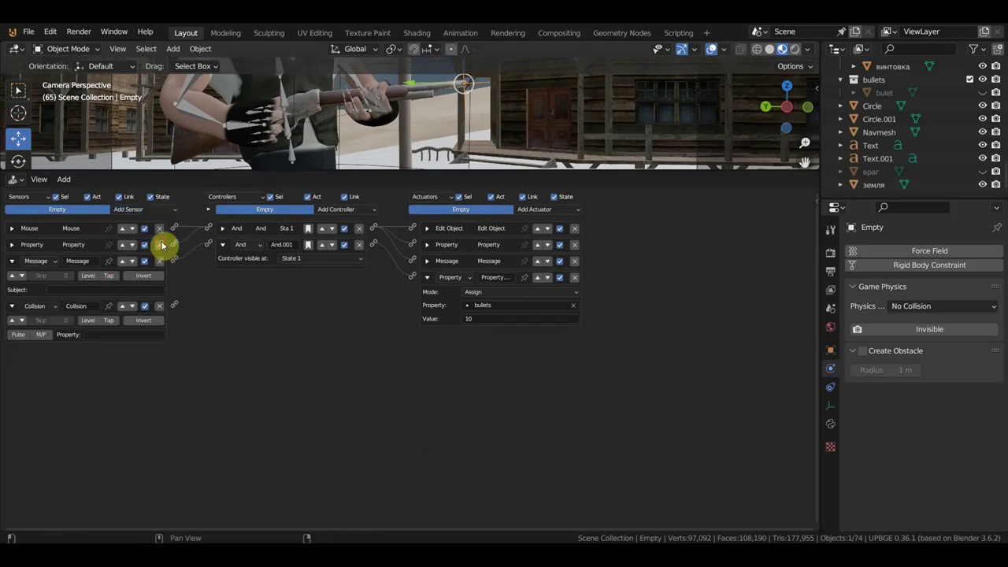
left_click(118, 336)
type("bulet")
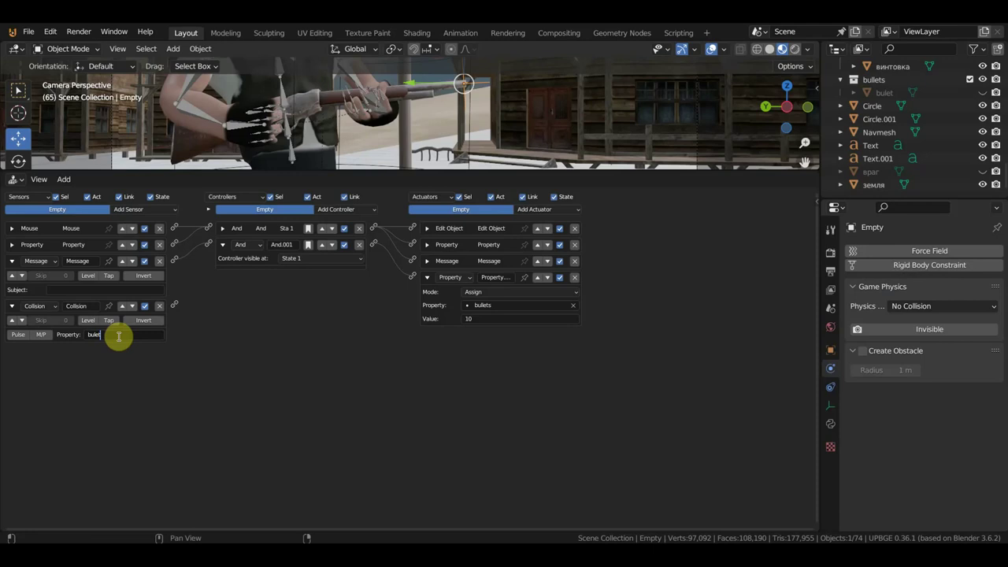
key("Return")
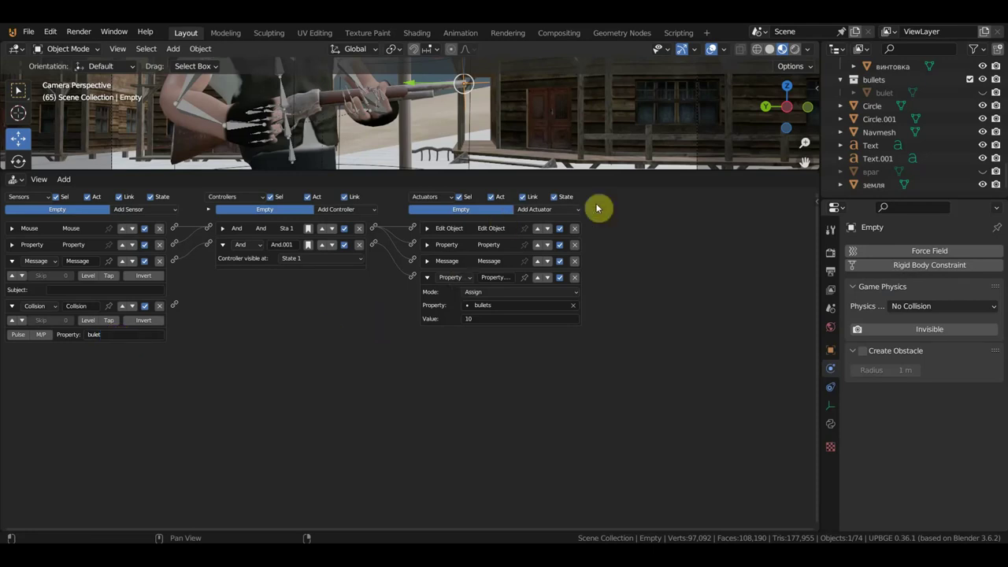
Wire the Collision sensor to a new Sound actuator playing vyistrel-pistoleta-36125.mp3, then enlarge the viewport.
left_click(549, 208)
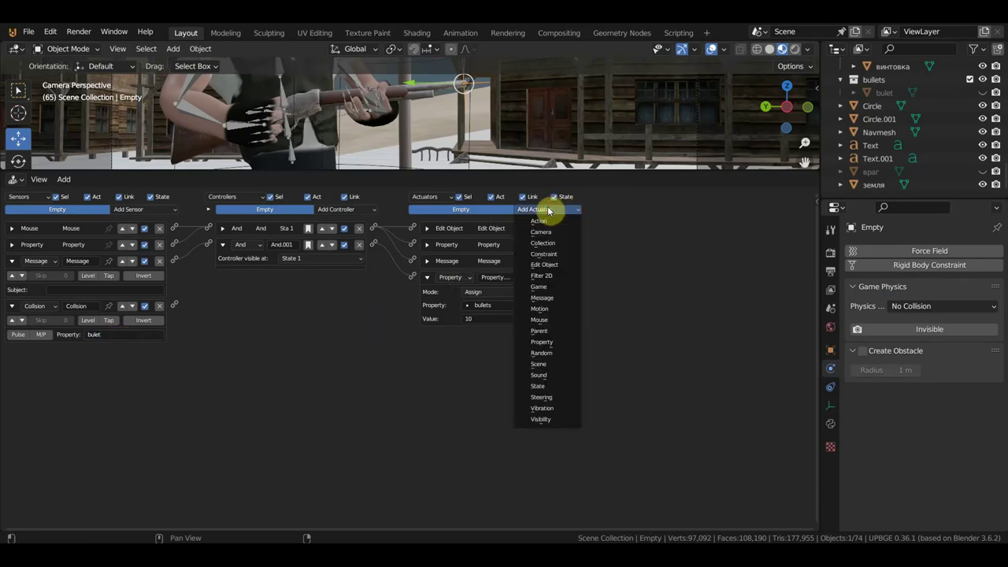
left_click(556, 375)
left_click_drag(174, 305, 414, 336)
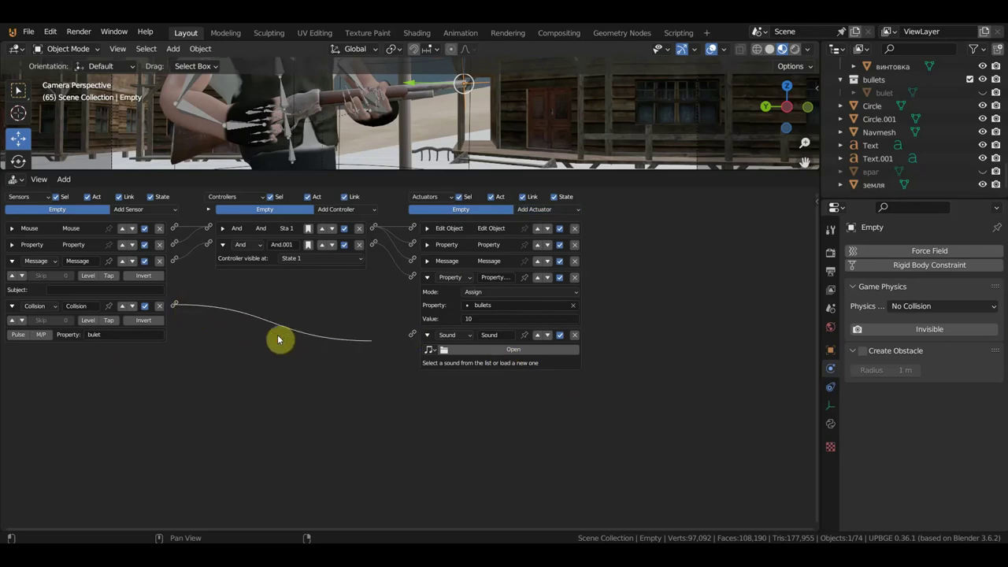
left_click(486, 349)
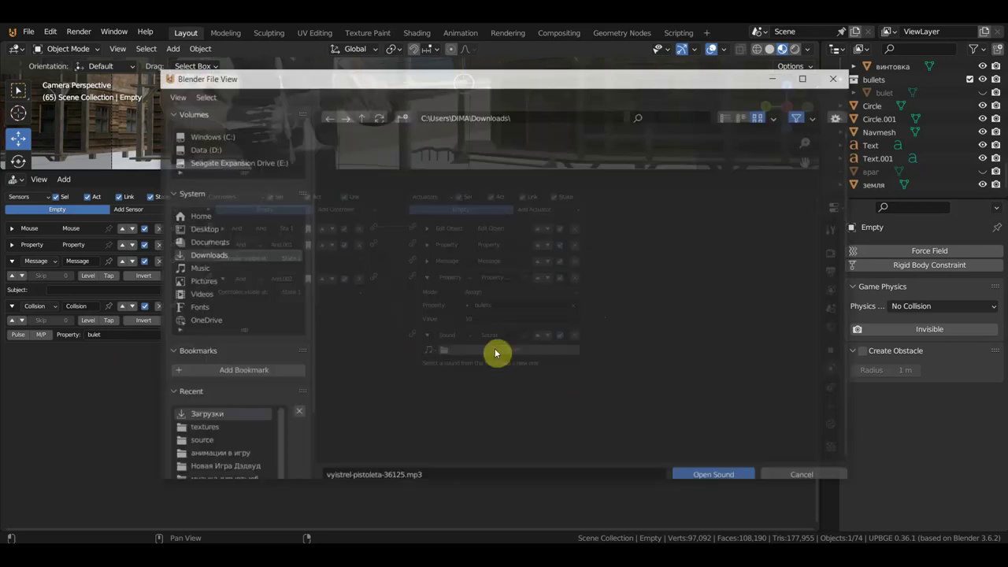
left_click(496, 376)
left_click(703, 468)
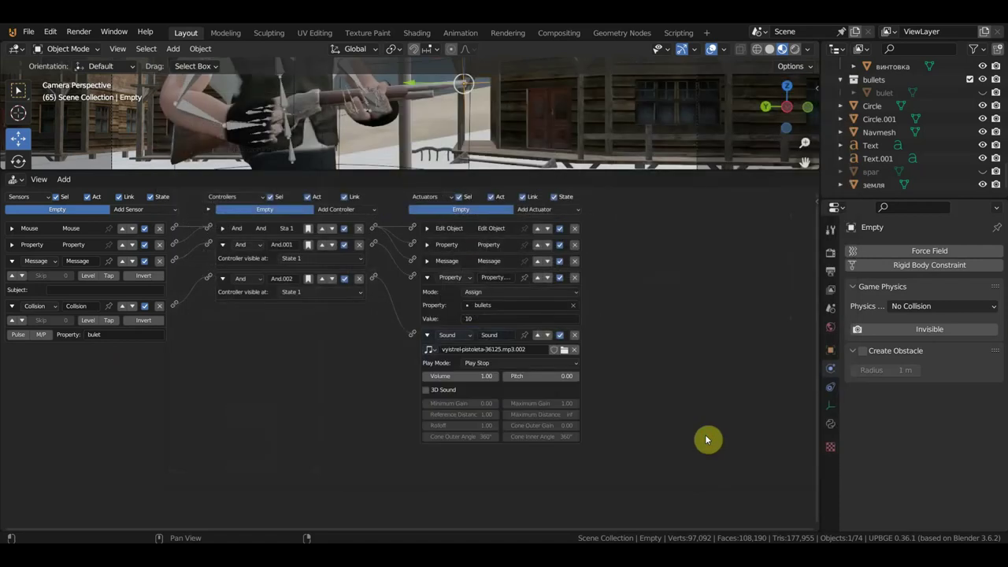
left_click_drag(502, 171, 551, 515)
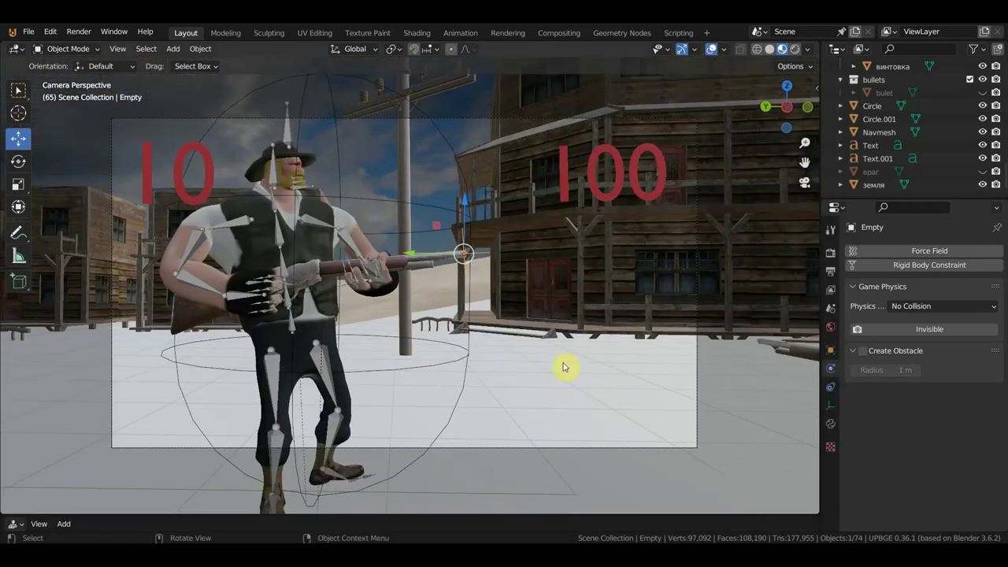
key("p")
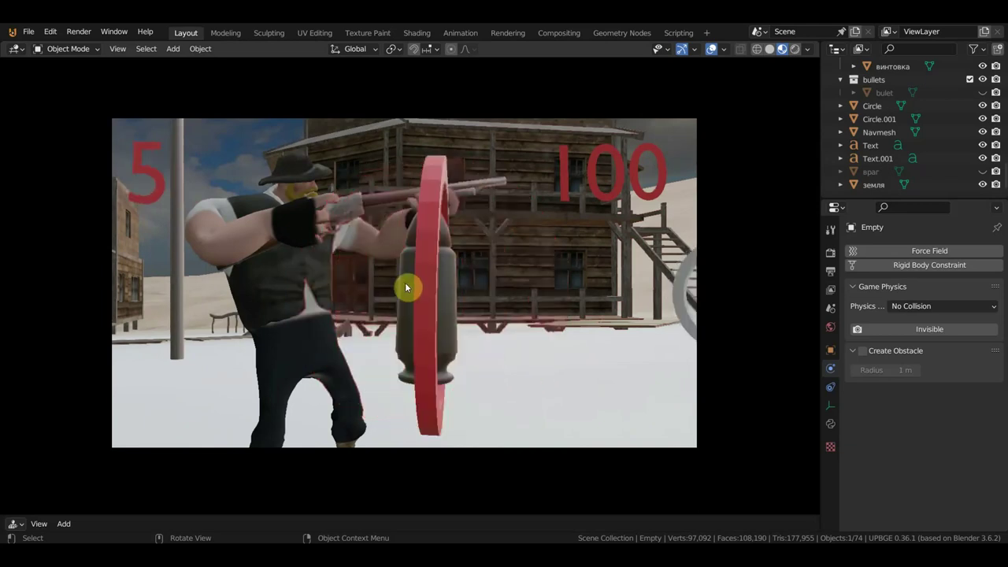
key("Escape")
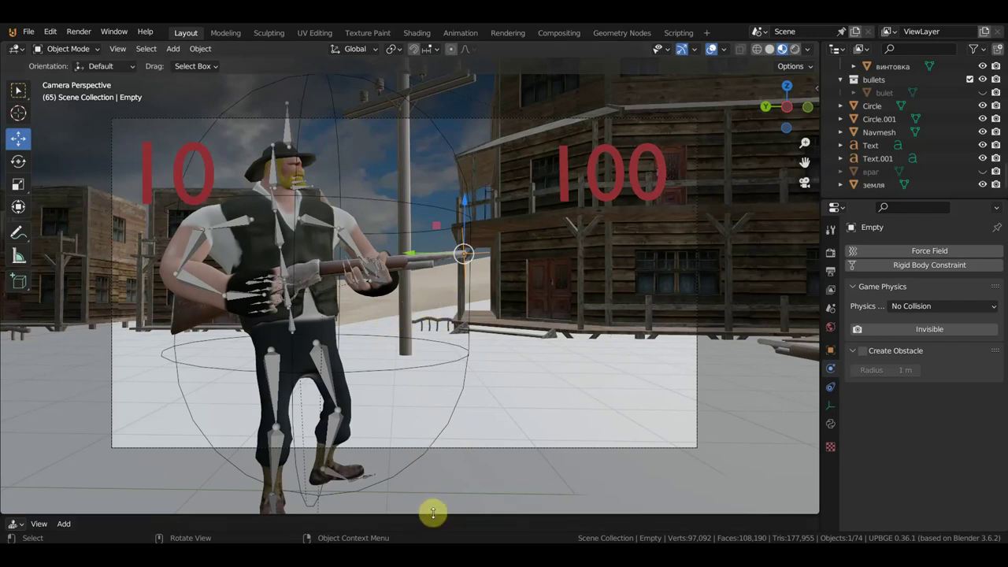
left_click_drag(434, 513, 482, 244)
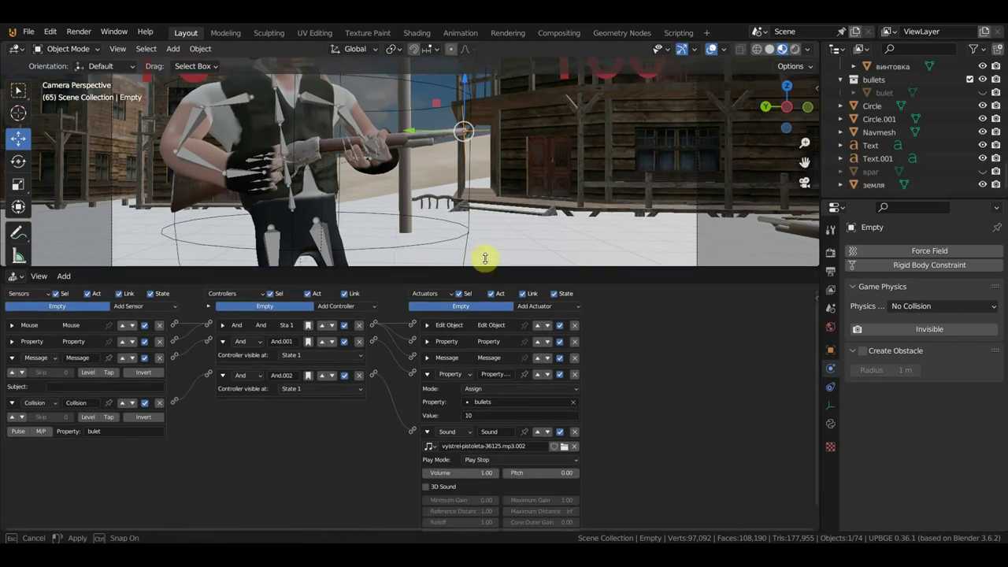
Scroll through Cube.003's logic bricks, then shrink the logic editor and orbit around the character.
scroll(377, 457, "up", 2)
scroll(377, 457, "up", 1)
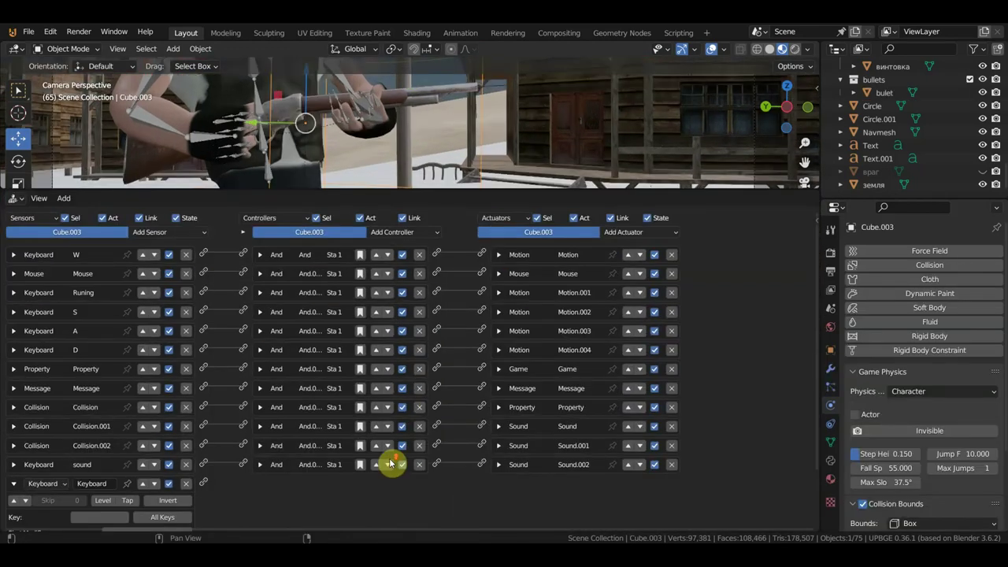
scroll(390, 464, "down", 1)
scroll(392, 472, "down", 2)
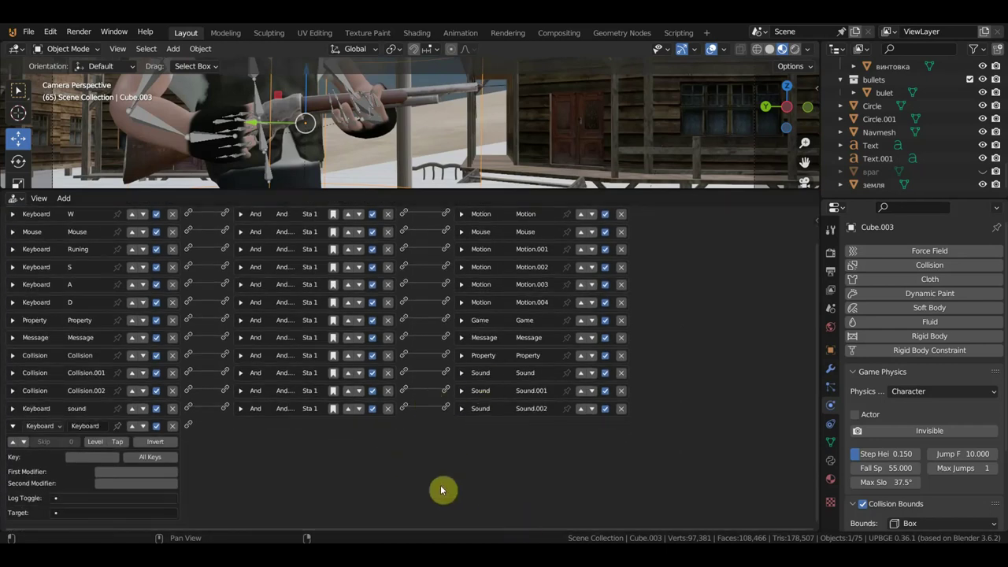
scroll(226, 441, "down", 1)
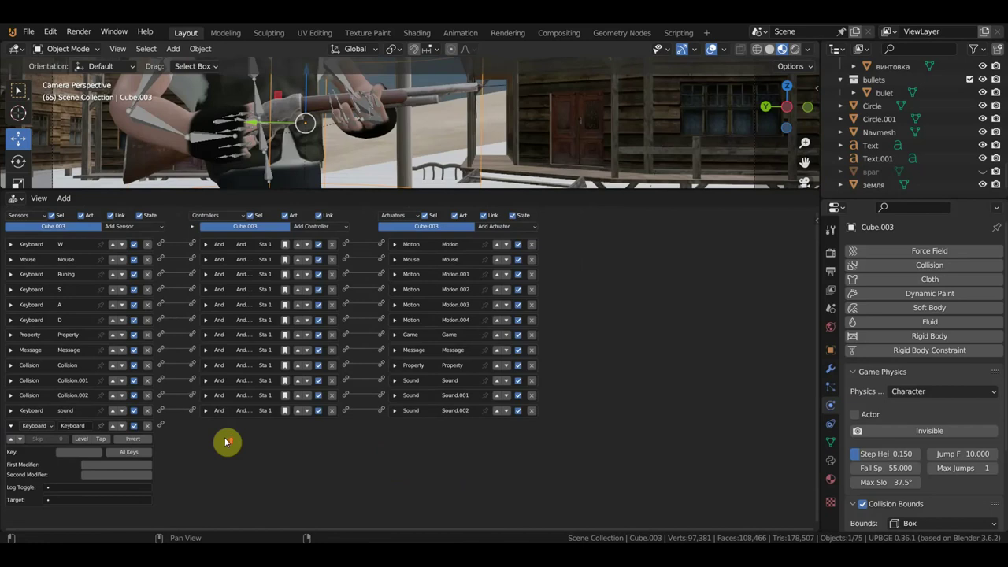
scroll(260, 471, "up", 1)
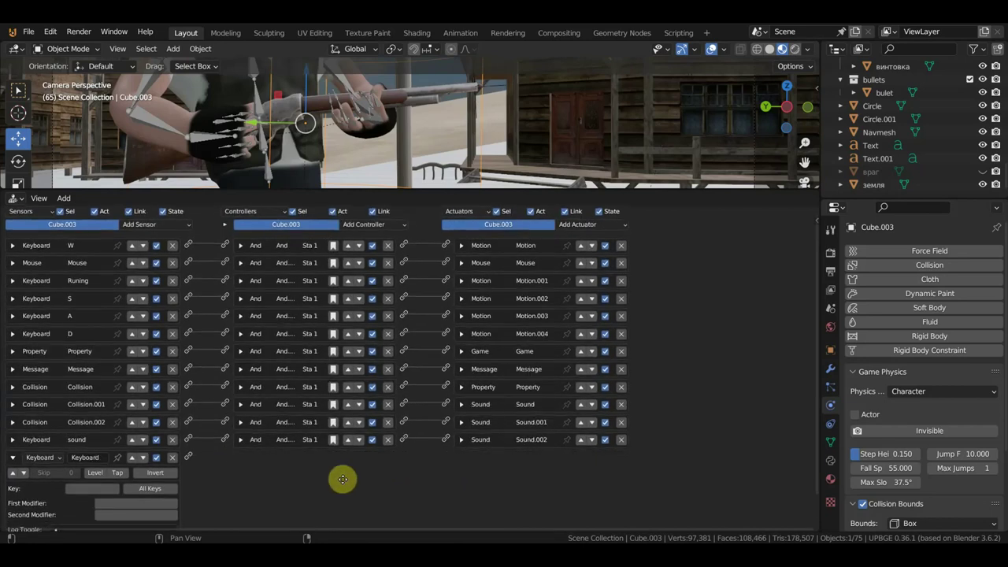
left_click_drag(436, 193, 487, 506)
middle_click_drag(519, 375, 461, 381)
scroll(462, 379, "down", 1)
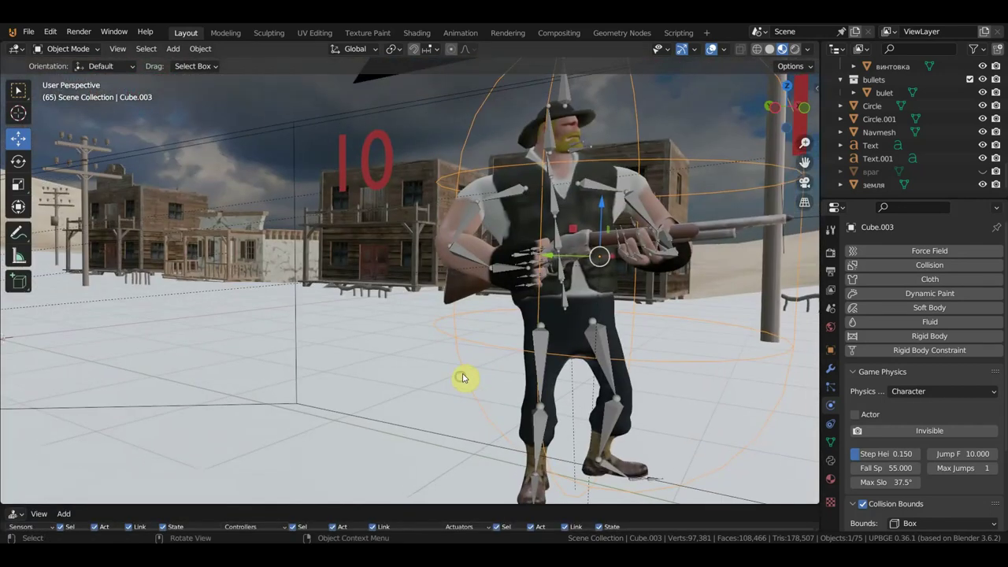